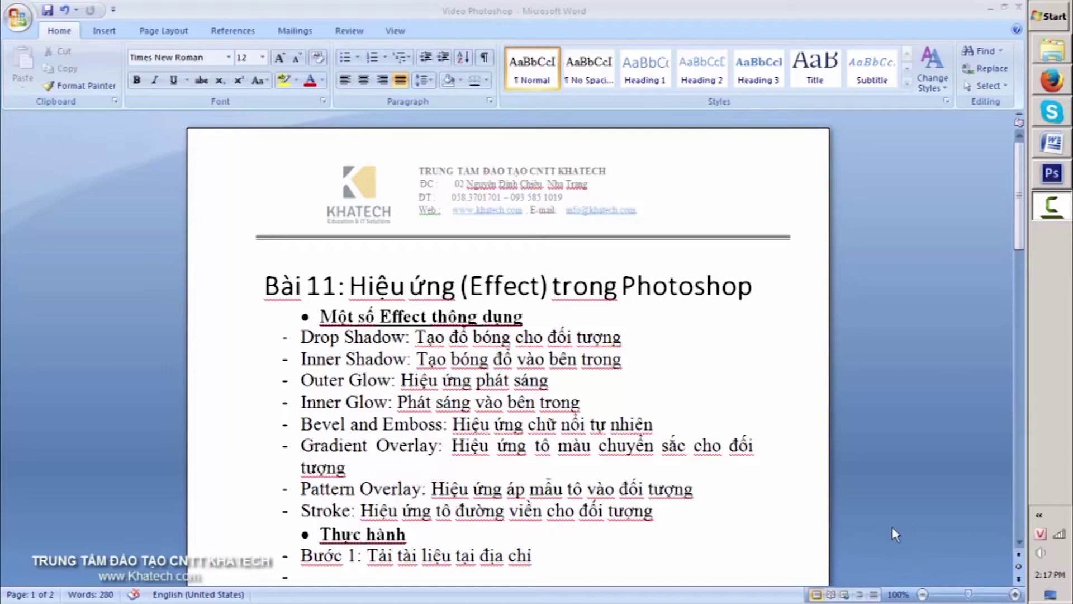
Copy the two-line khatech.com practice-materials address from Bước 1 and switch to Firefox
scroll(517, 537, down, 1)
scroll(576, 436, down, 5)
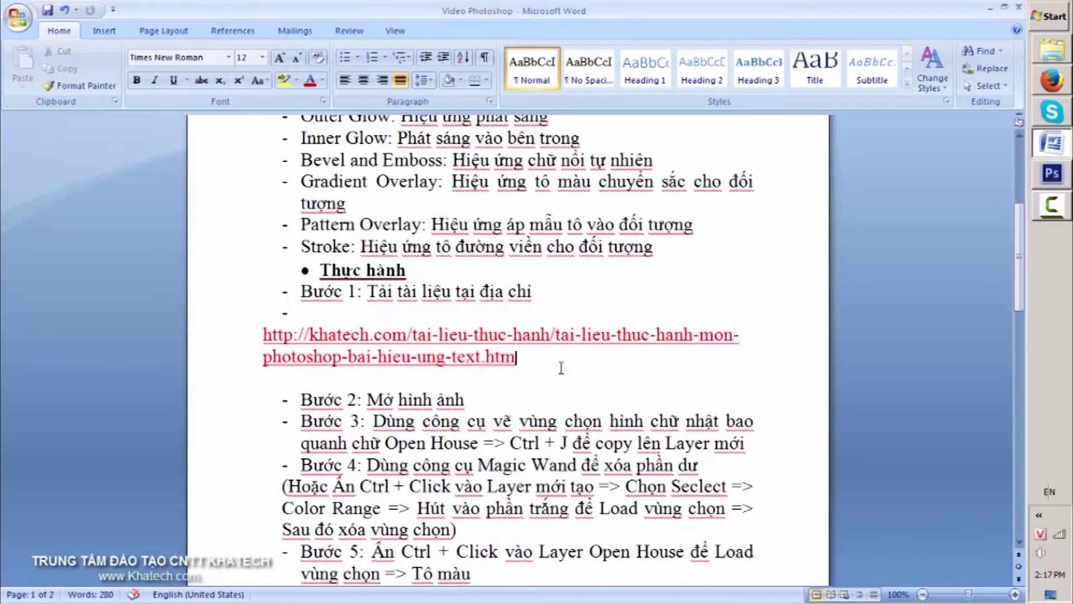
scroll(560, 366, down, 1)
click(523, 210)
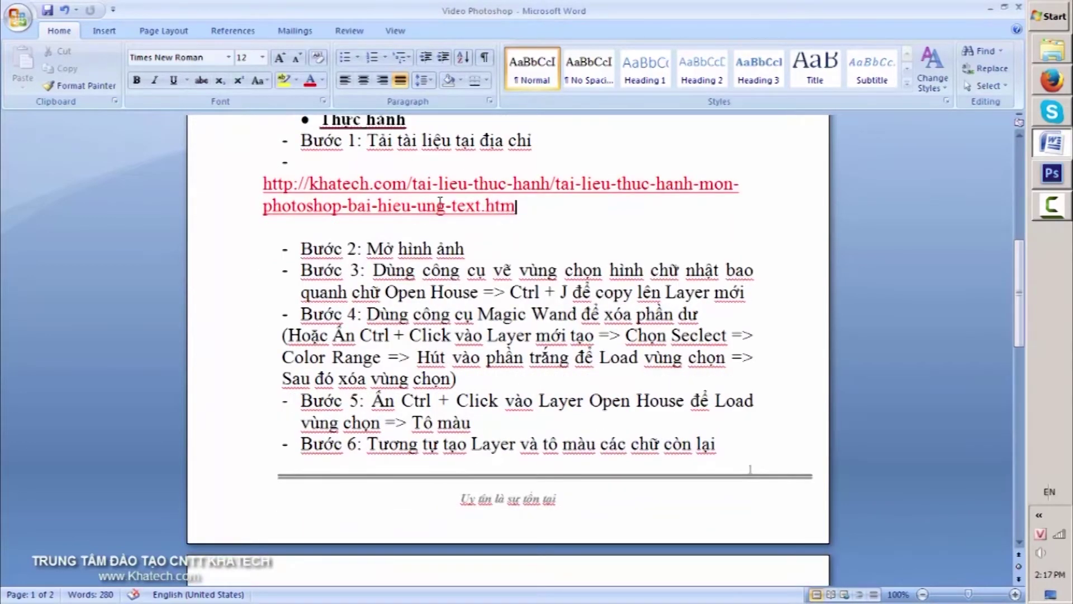
drag(440, 202, 265, 182)
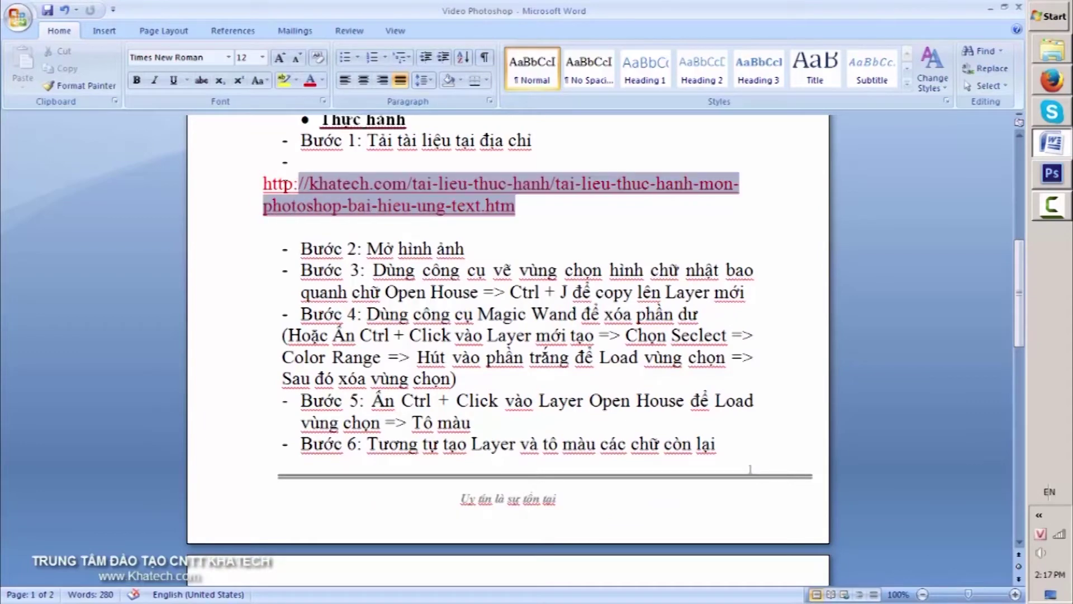
right_click(503, 184)
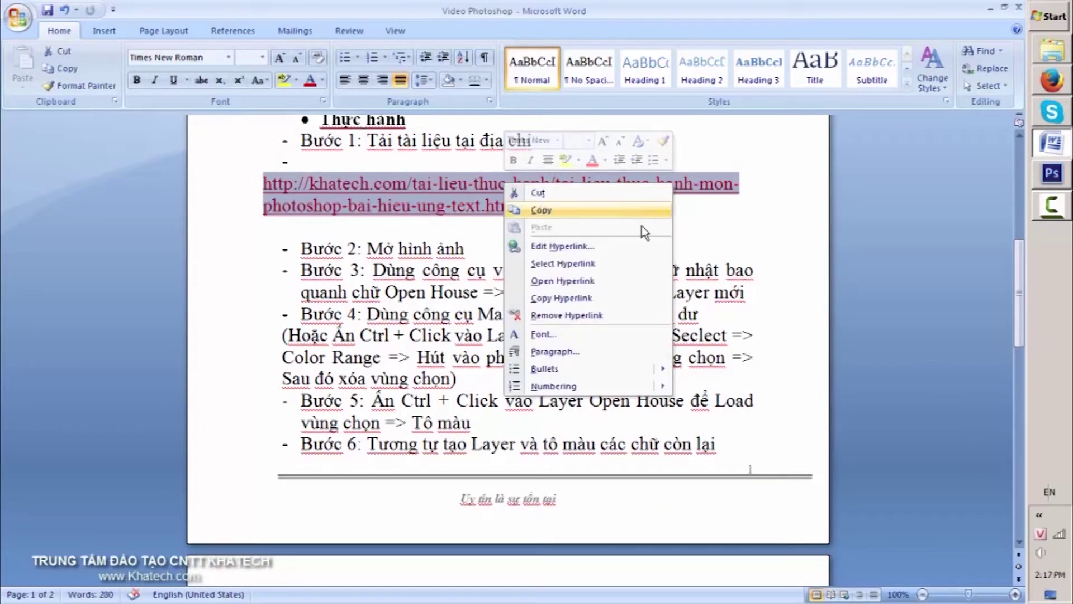
click(625, 210)
click(1052, 80)
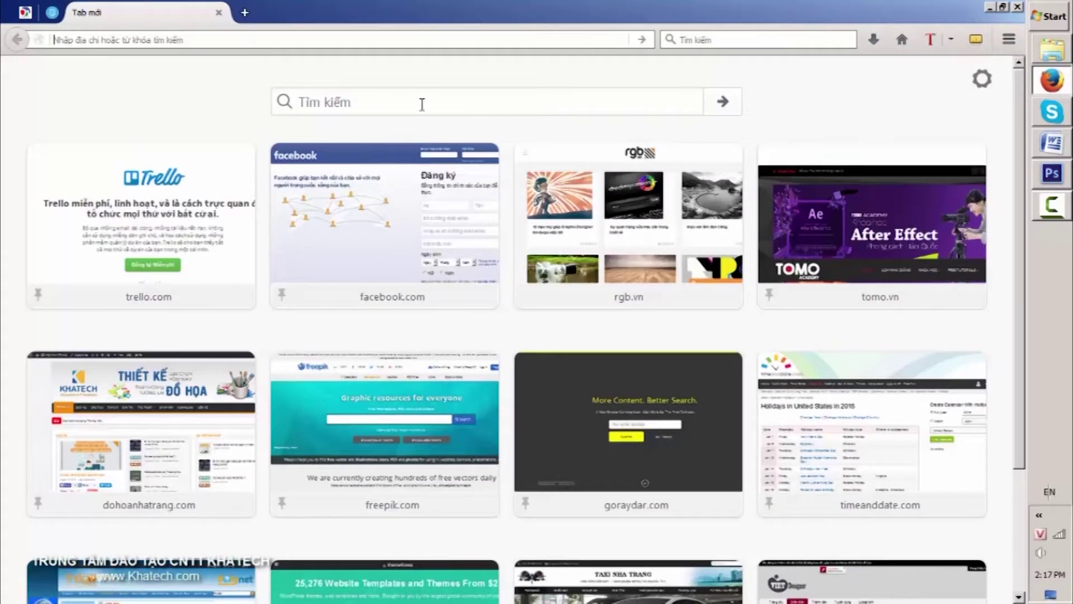
Load the copied address in Firefox and follow the page to its download link
right_click(255, 39)
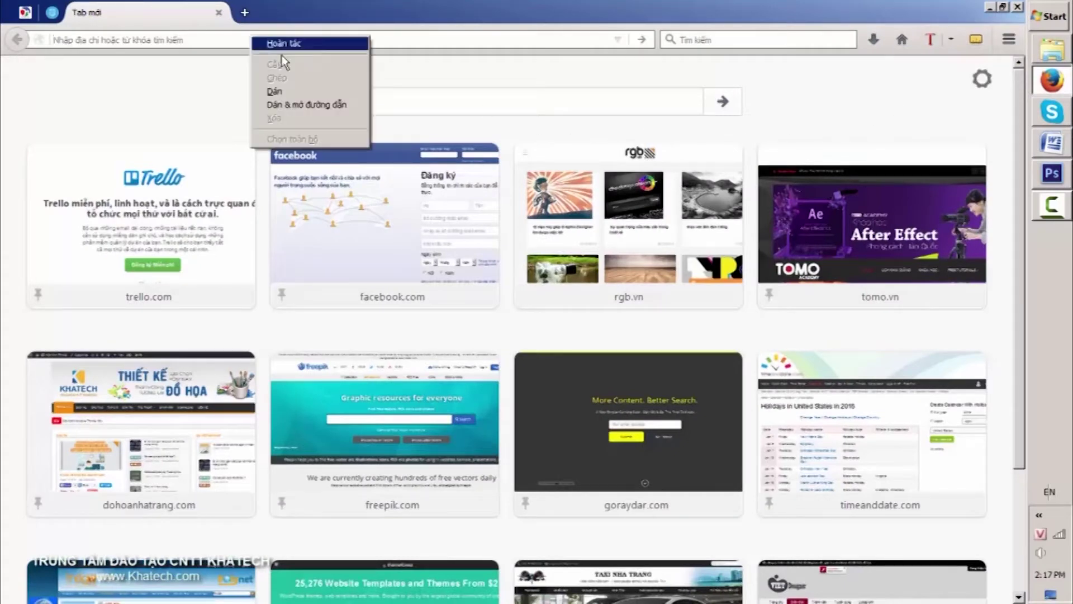
click(311, 105)
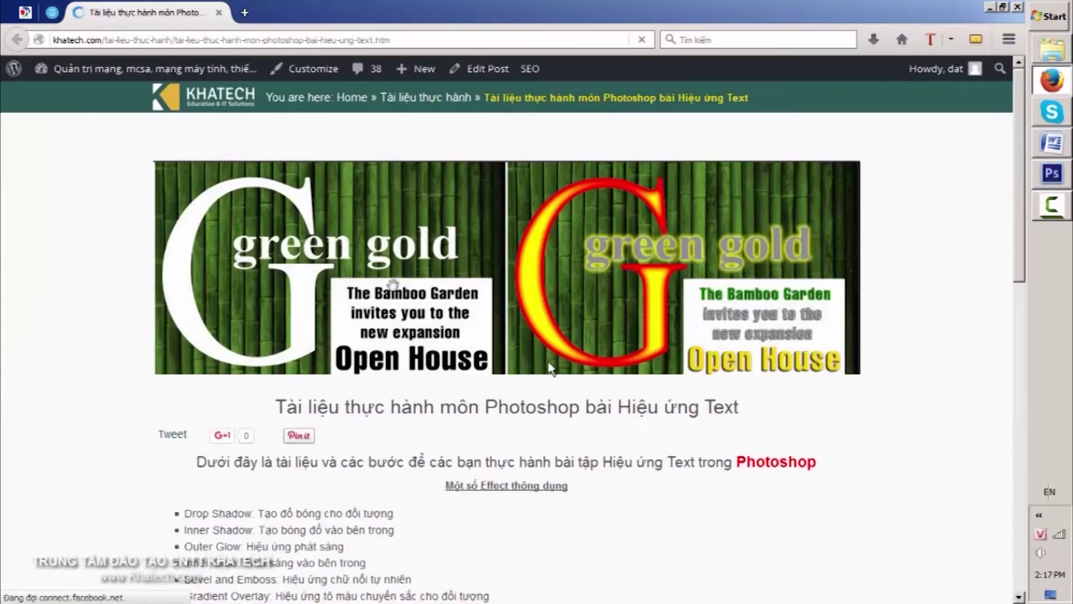
scroll(552, 357, down, 2)
scroll(551, 356, down, 5)
scroll(551, 355, down, 5)
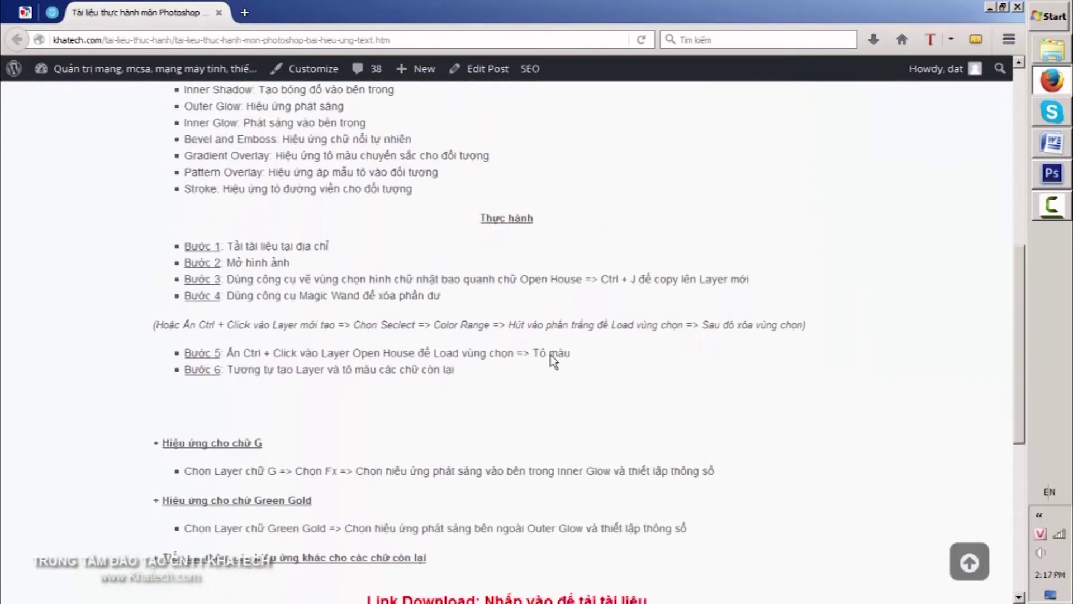
scroll(549, 355, down, 3)
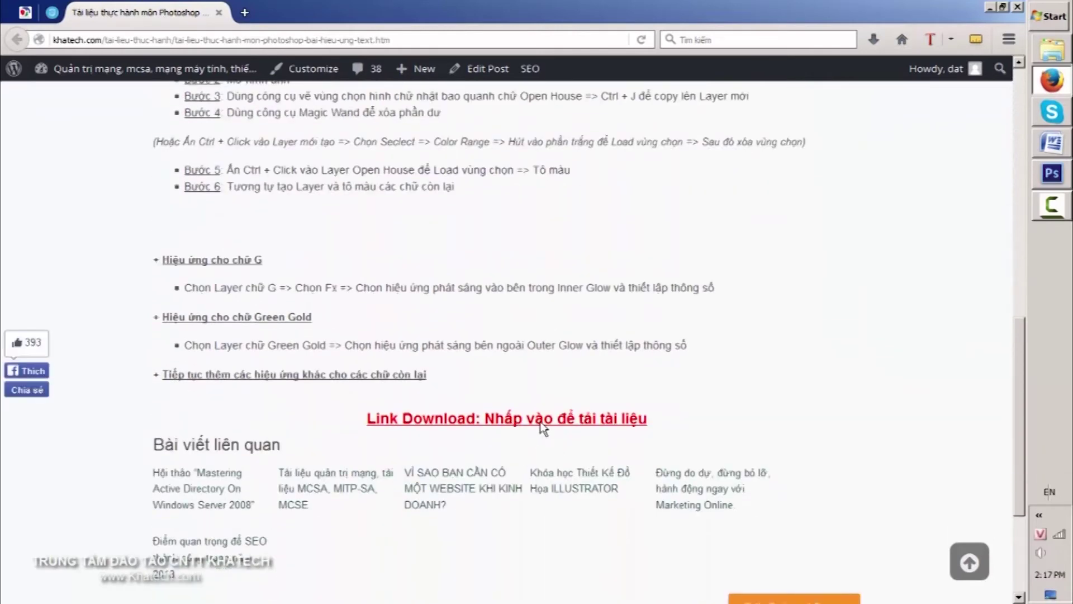
click(543, 426)
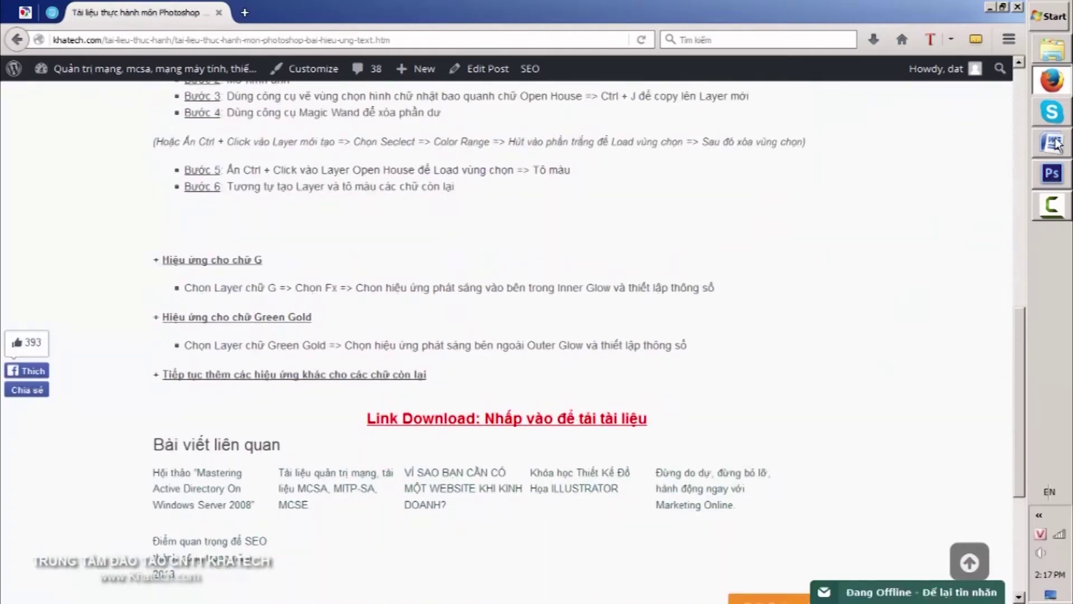
Check Bước 2: Mở hình ảnh in the Word notes, then go to Photoshop
click(1054, 144)
click(637, 251)
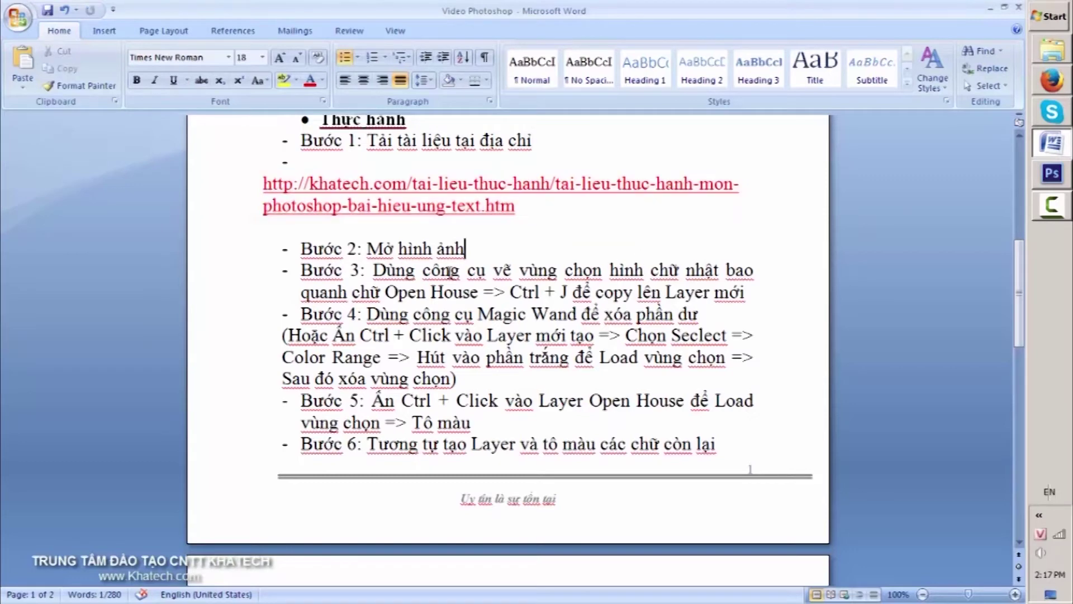
click(1052, 173)
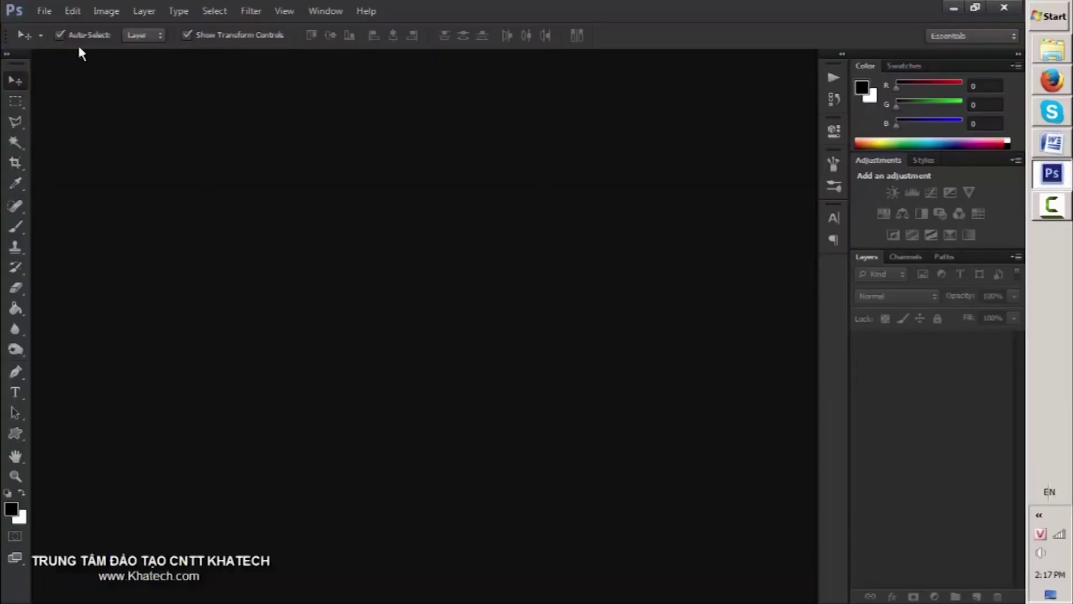
Open Text Effect BEGIN via File > Open, check the Word notes, and return
click(50, 17)
click(67, 41)
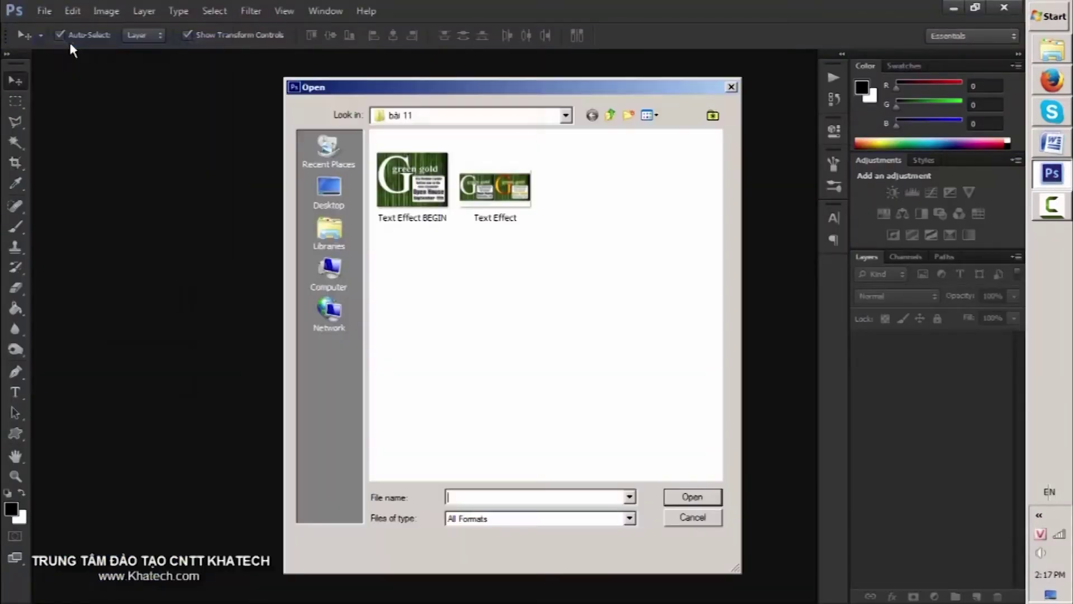
click(407, 194)
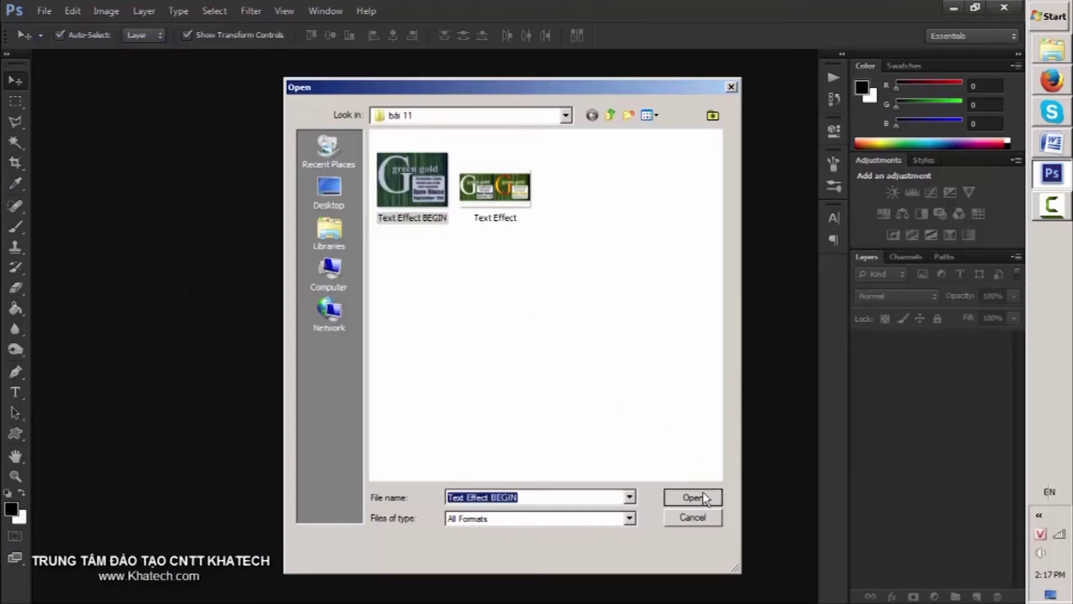
click(693, 496)
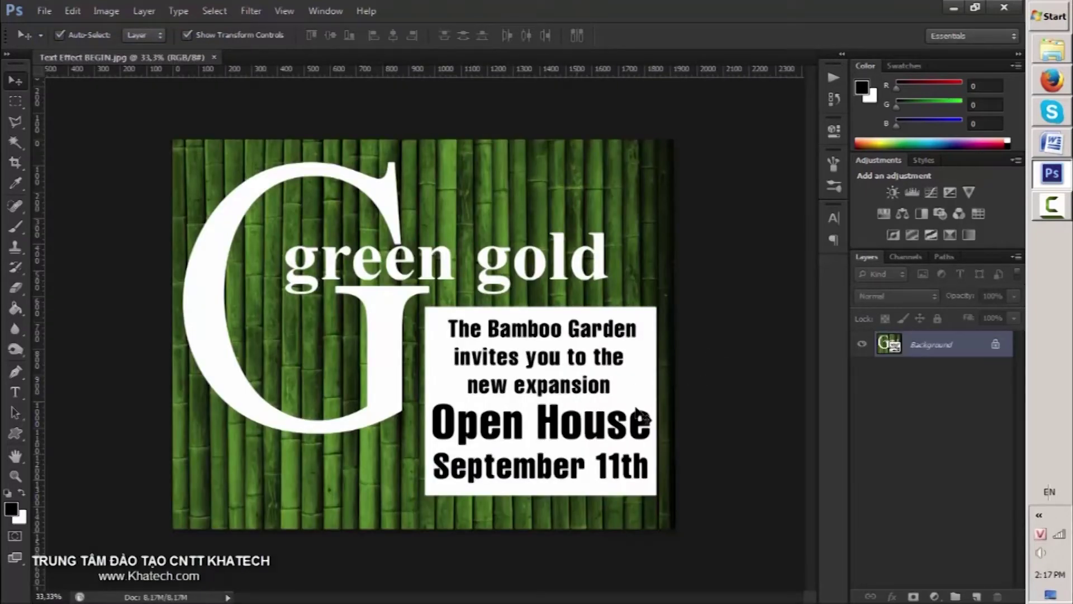
click(1051, 144)
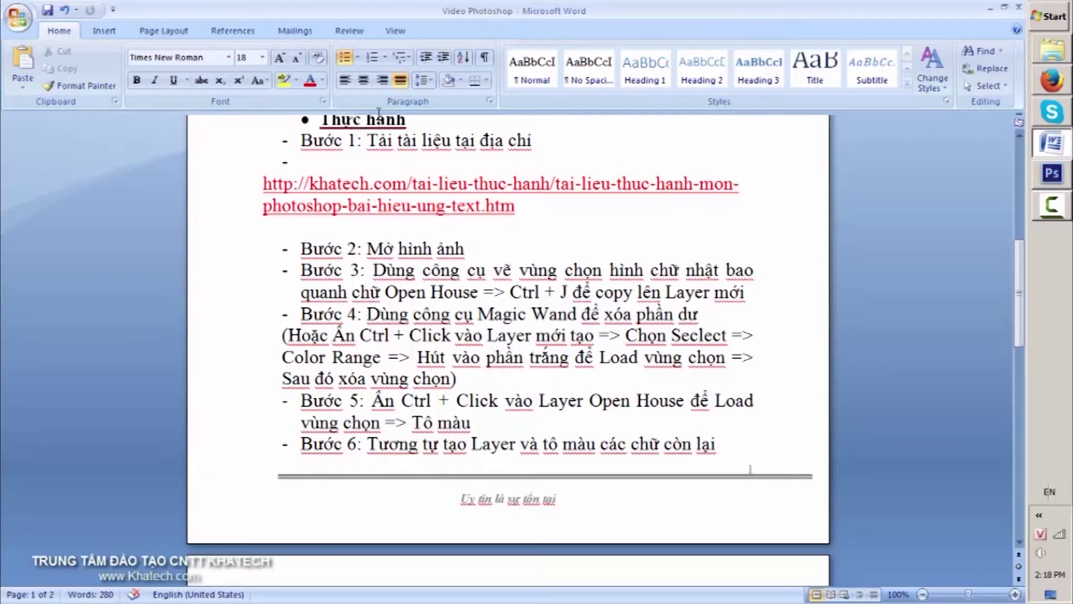
click(1040, 177)
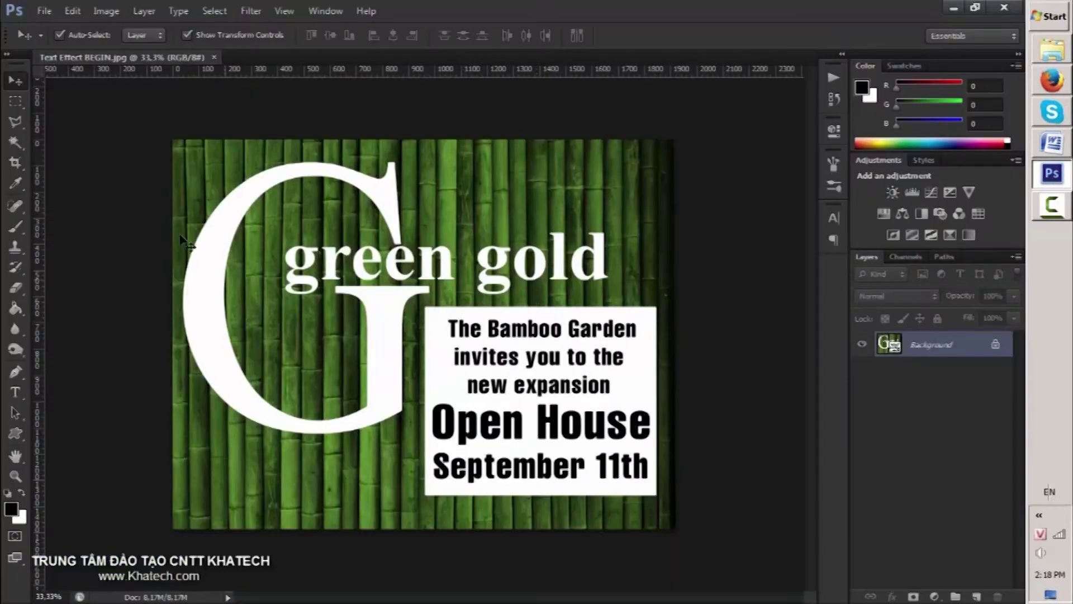
Marquee-select the Open House text and copy it to a new Layer 1 via Layer via Copy
click(15, 102)
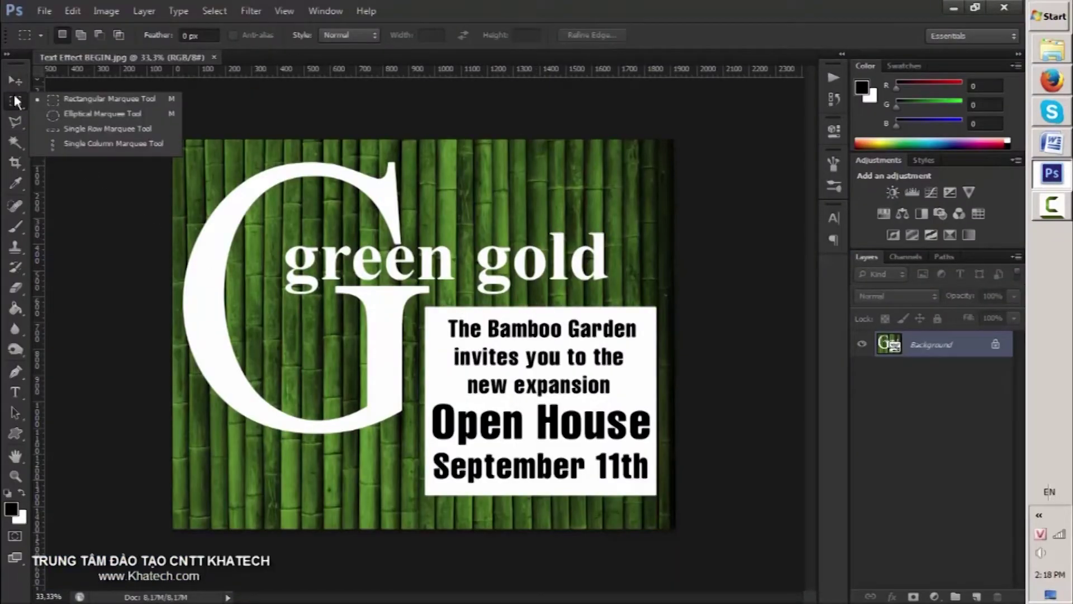
click(100, 99)
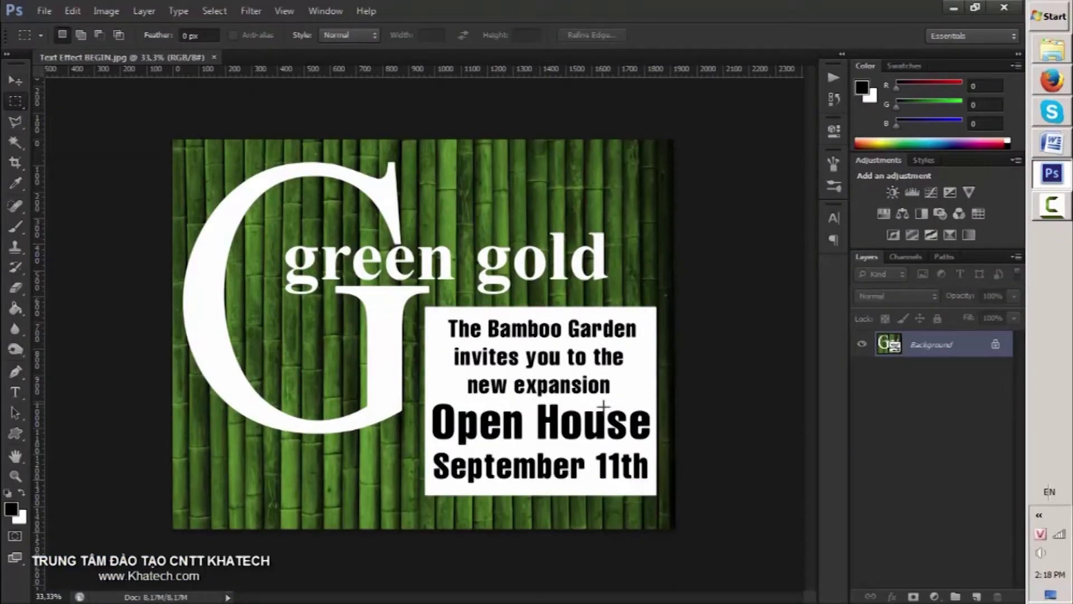
drag(428, 399, 652, 447)
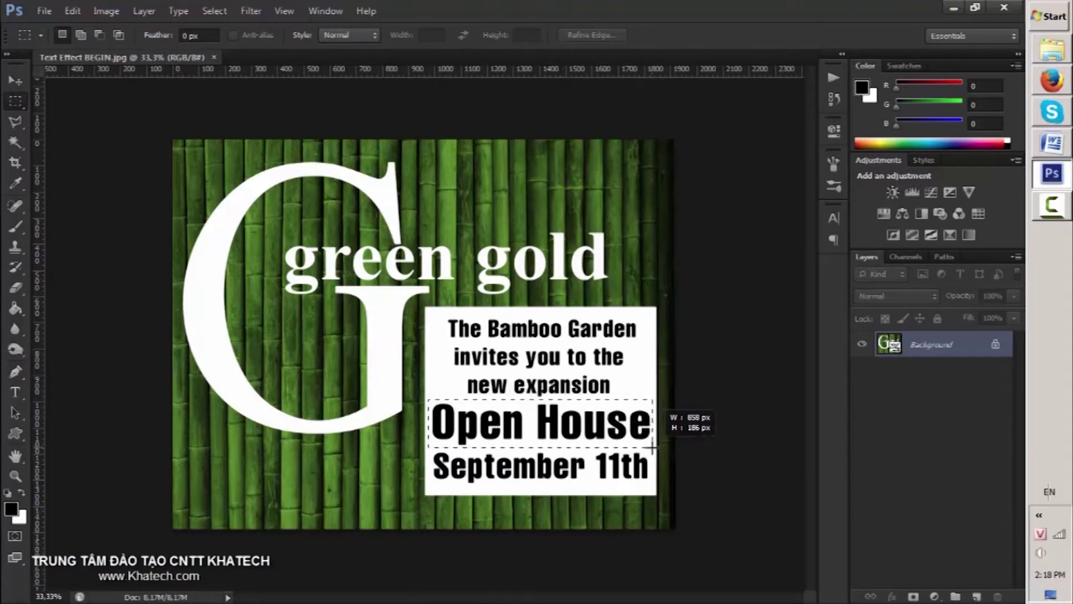
drag(652, 448, 654, 447)
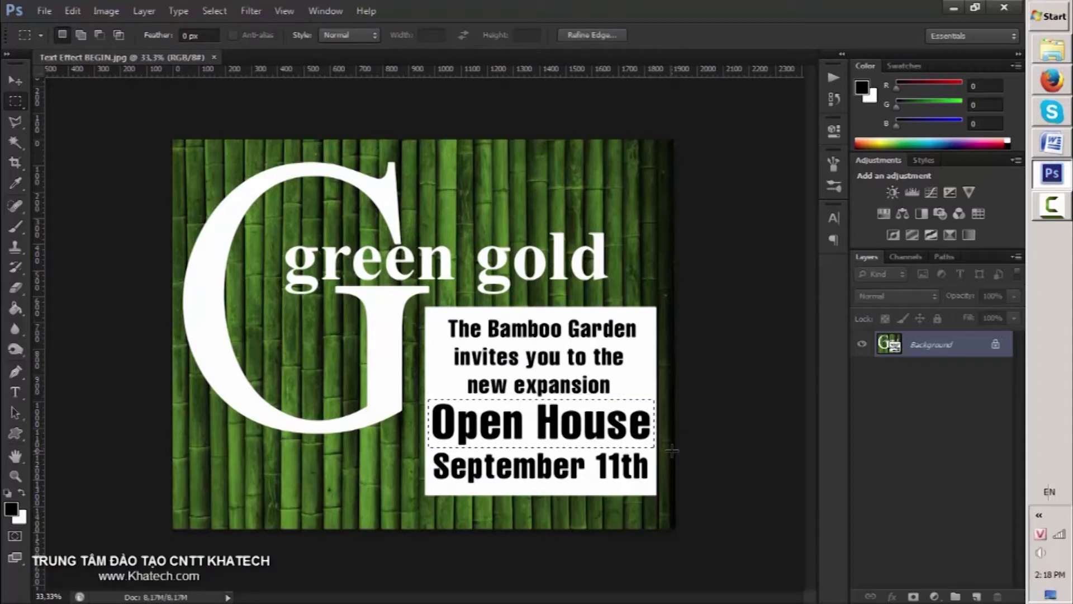
click(144, 11)
mouse_move(209, 28)
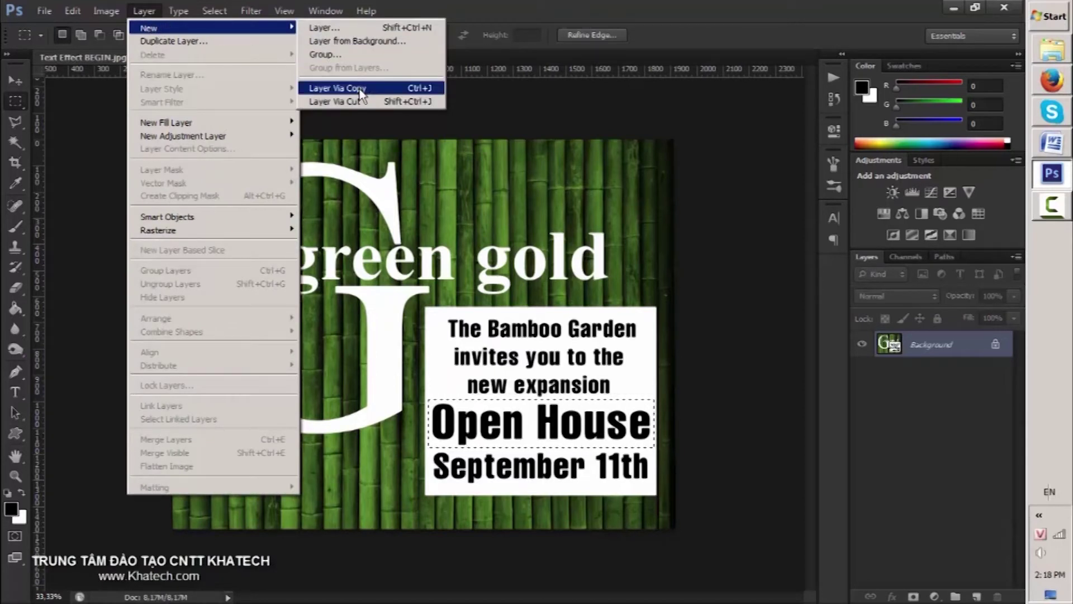
click(360, 90)
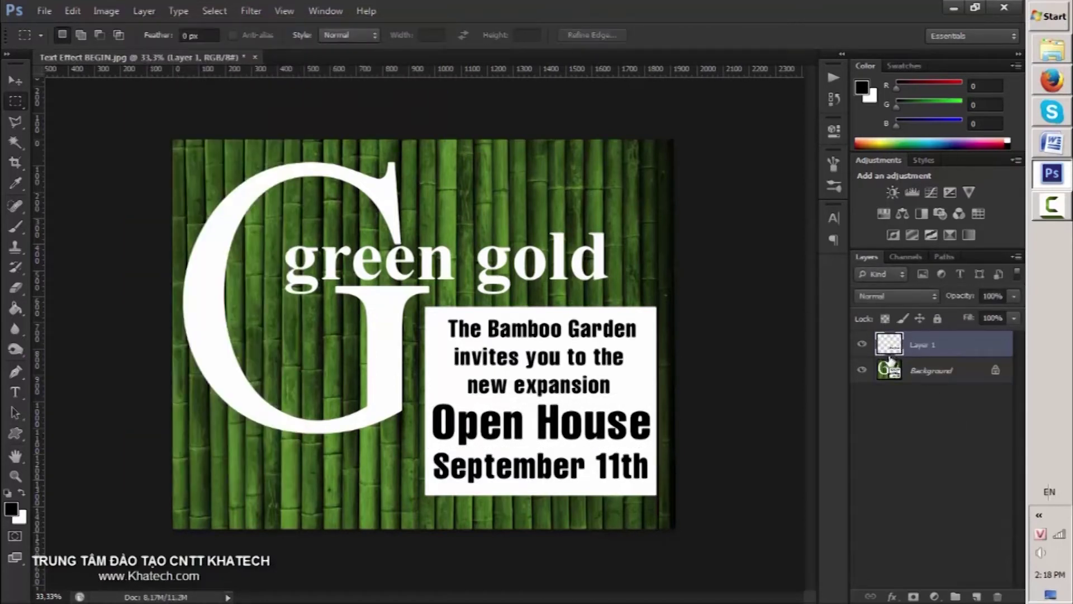
click(1049, 150)
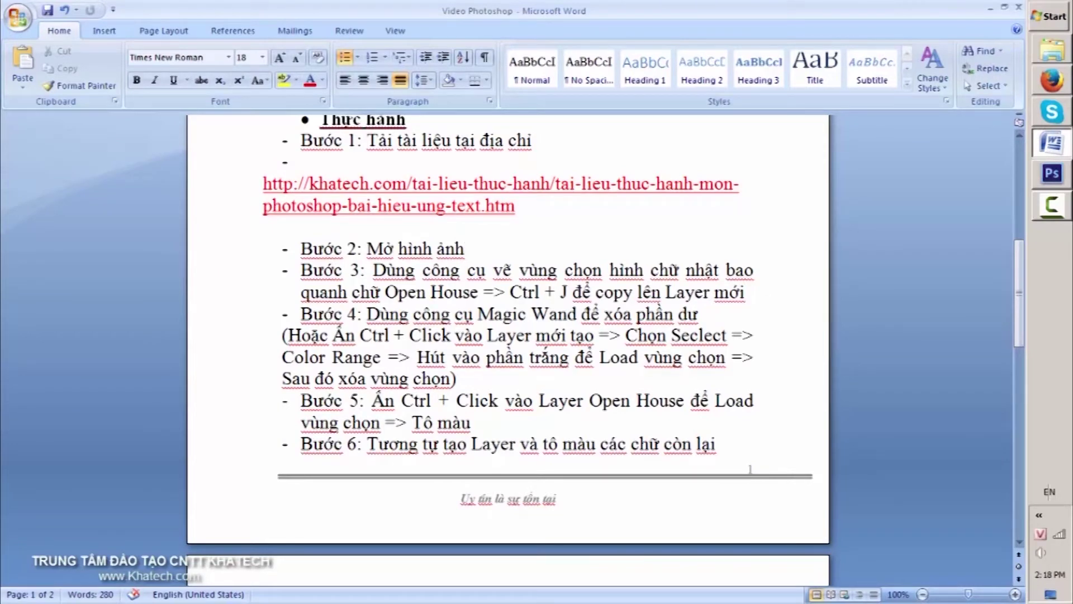
click(1052, 173)
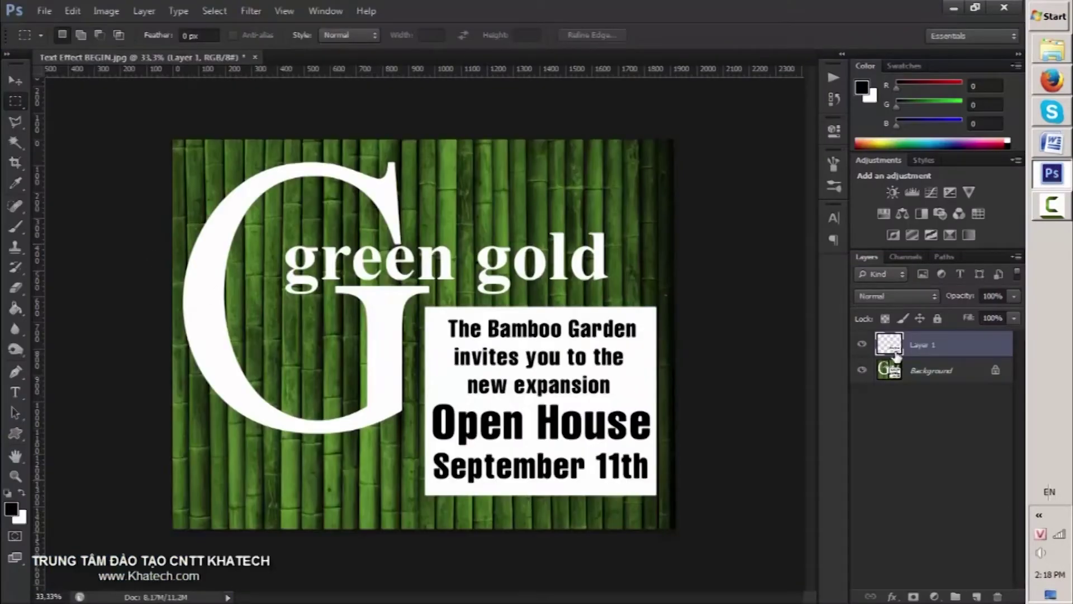
Hide the Background, colour-select the white around Open House on Layer 1, and delete it
click(861, 370)
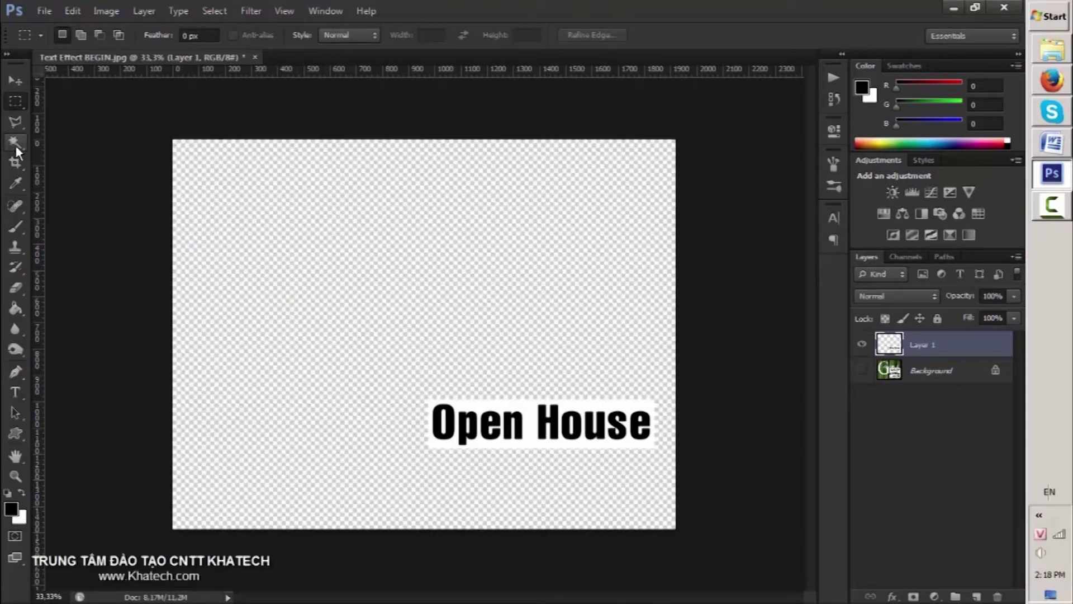
drag(15, 144, 97, 158)
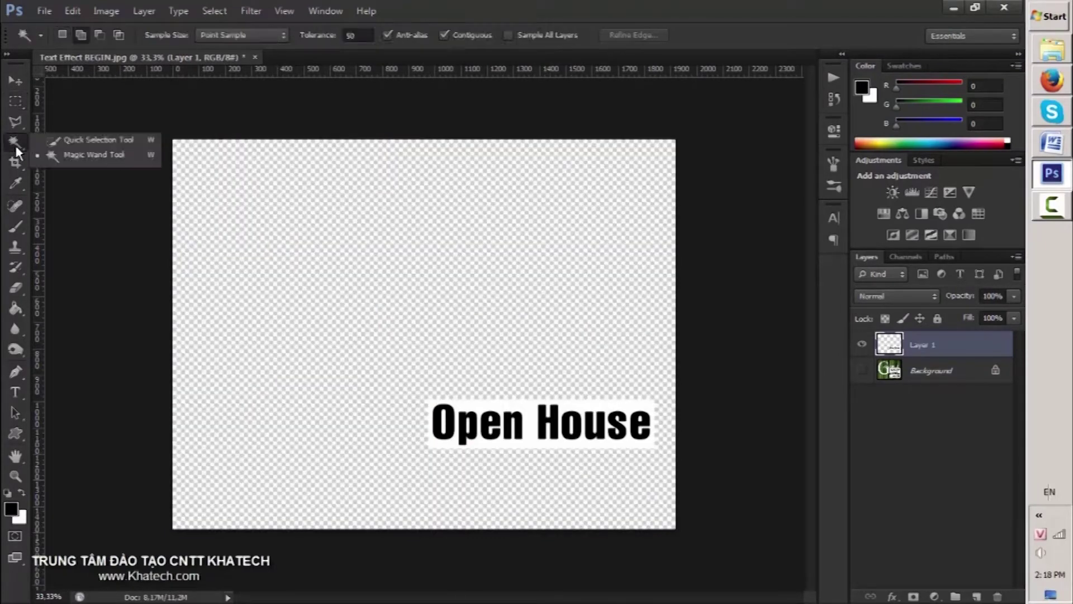
click(97, 158)
click(646, 405)
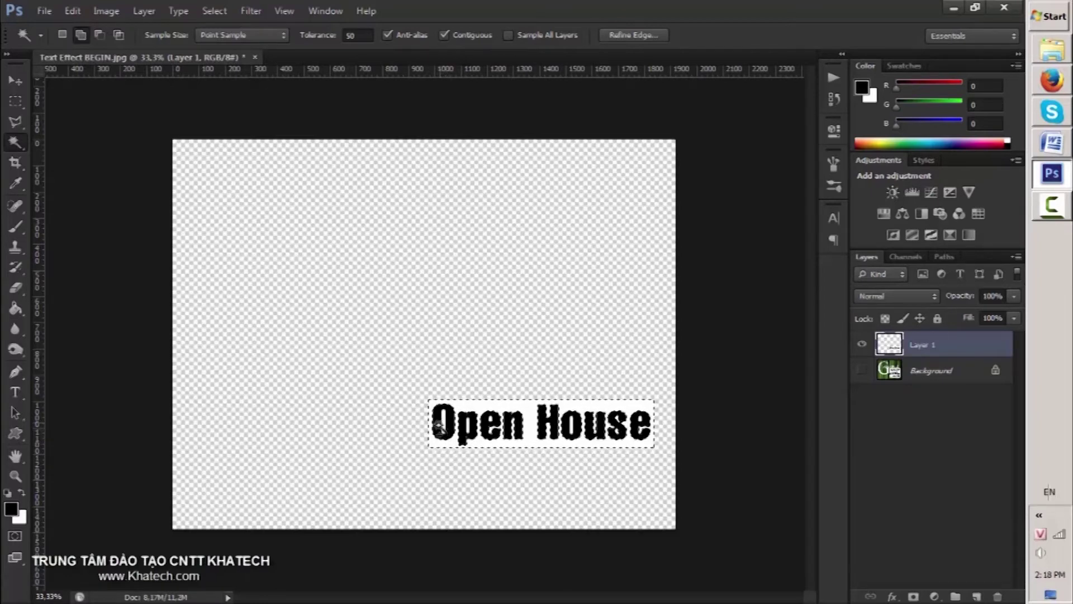
scroll(443, 401, up, 5)
scroll(585, 471, up, 2)
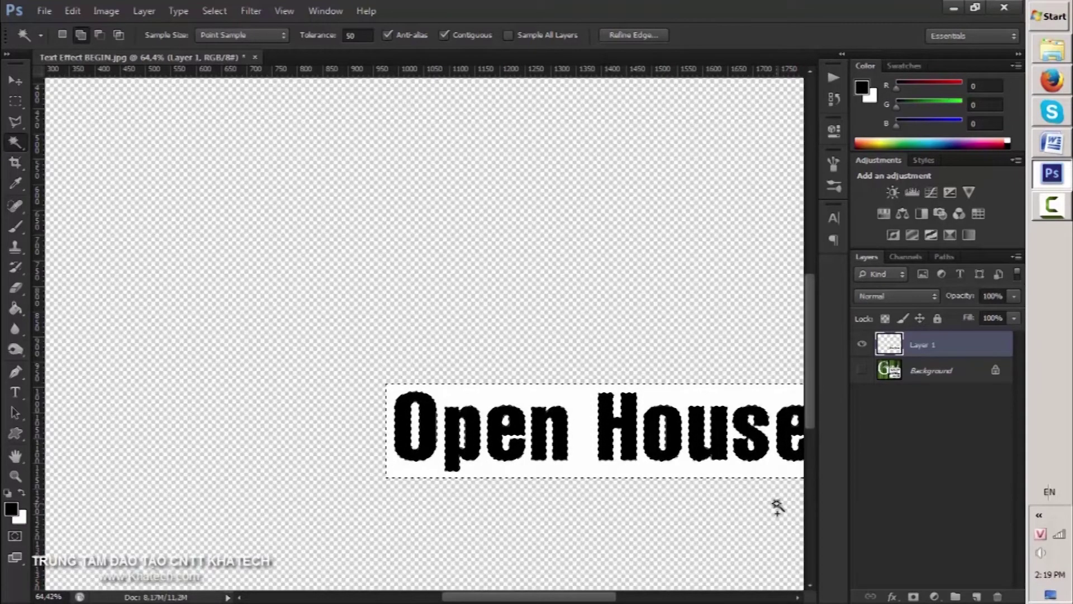
key(Delete)
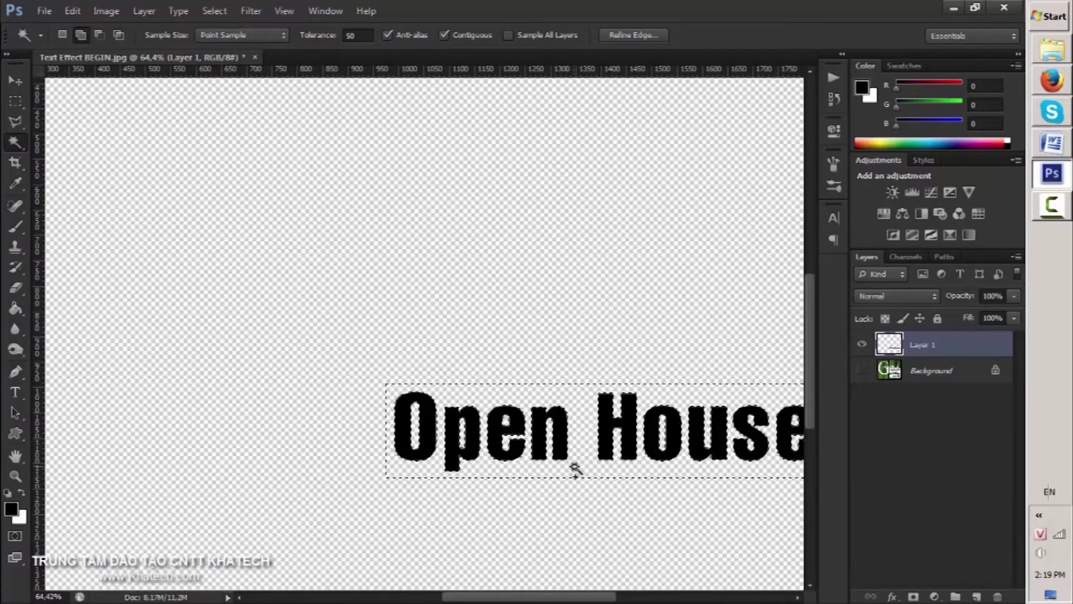
key(ctrl+d)
Switch to the Move tool and review the instructions in the Word notes
click(15, 82)
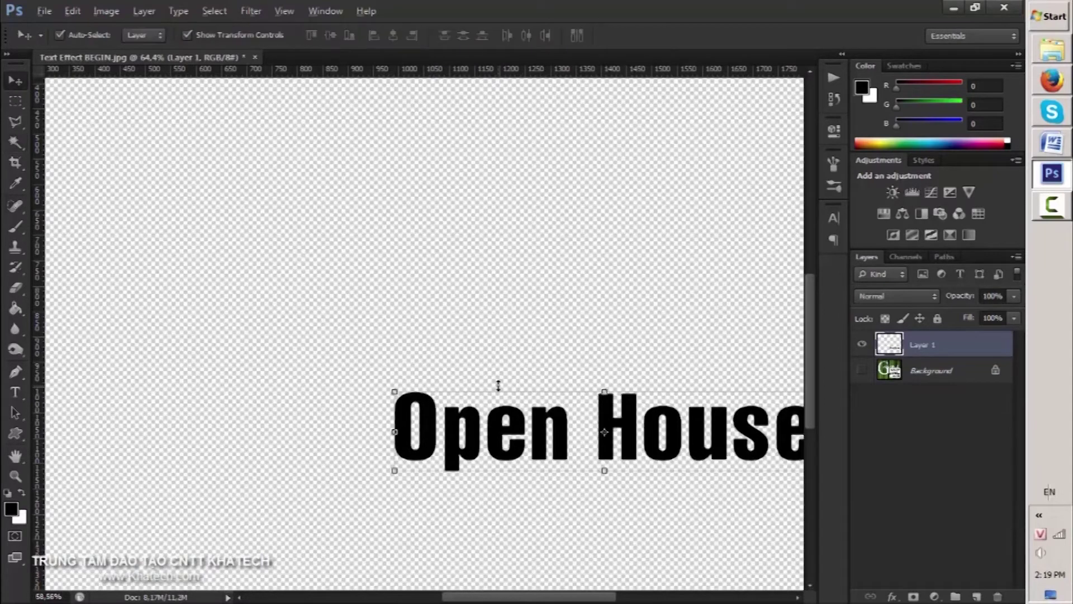
scroll(498, 385, down, 2)
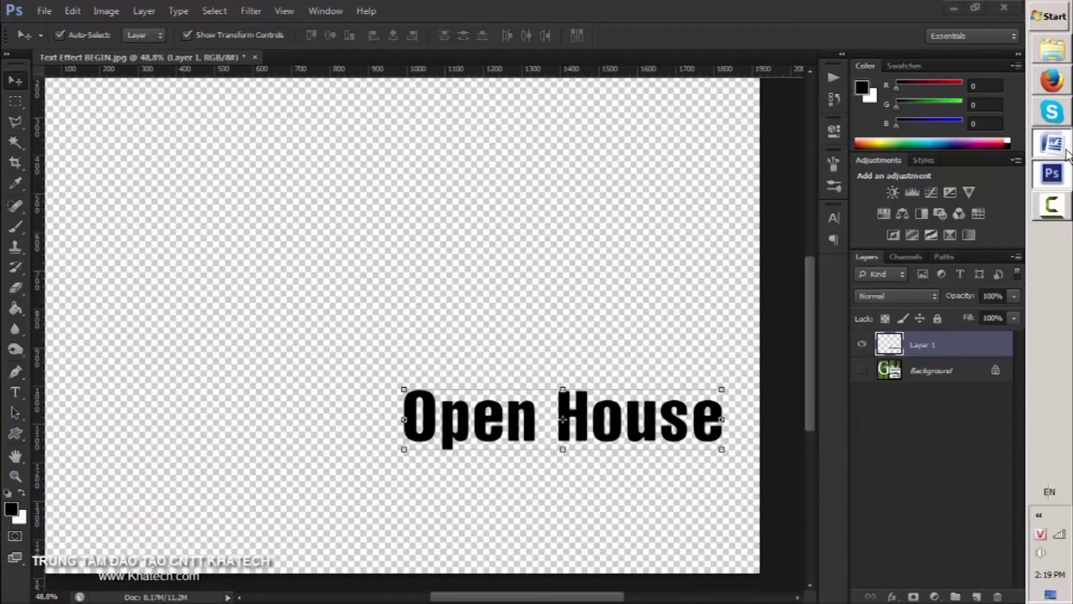
click(1067, 152)
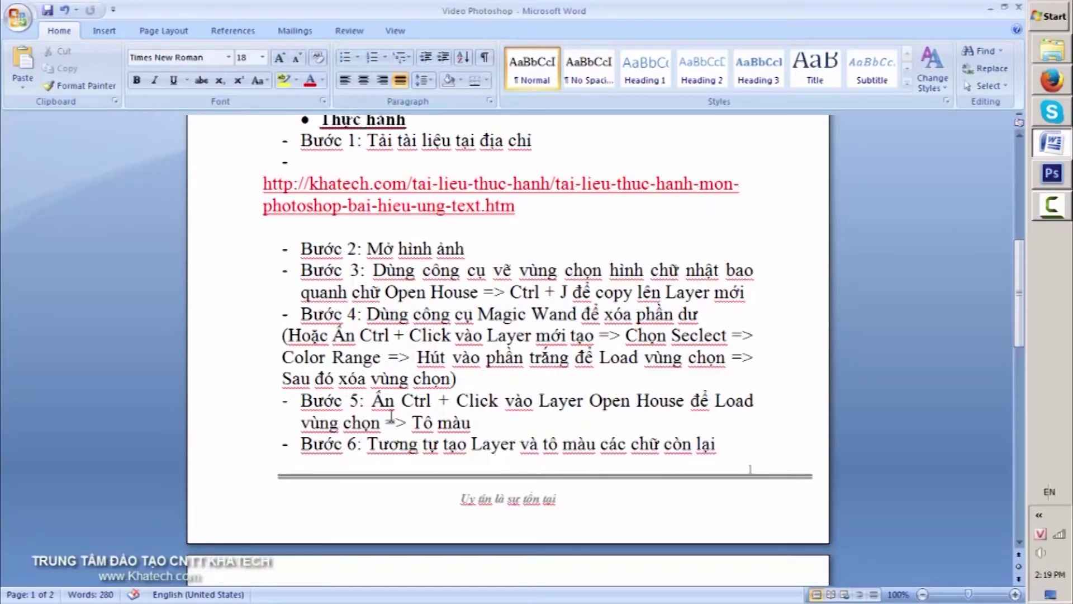
click(507, 383)
click(1052, 174)
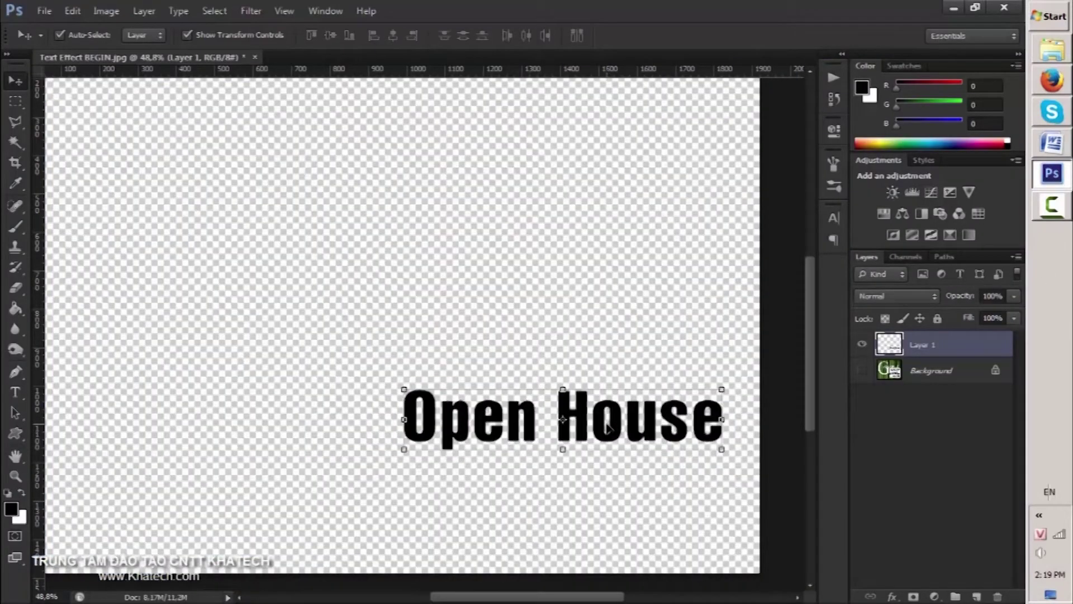
Restore Layer 1's white box and load the layer's contents as a selection
key(ctrl+f)
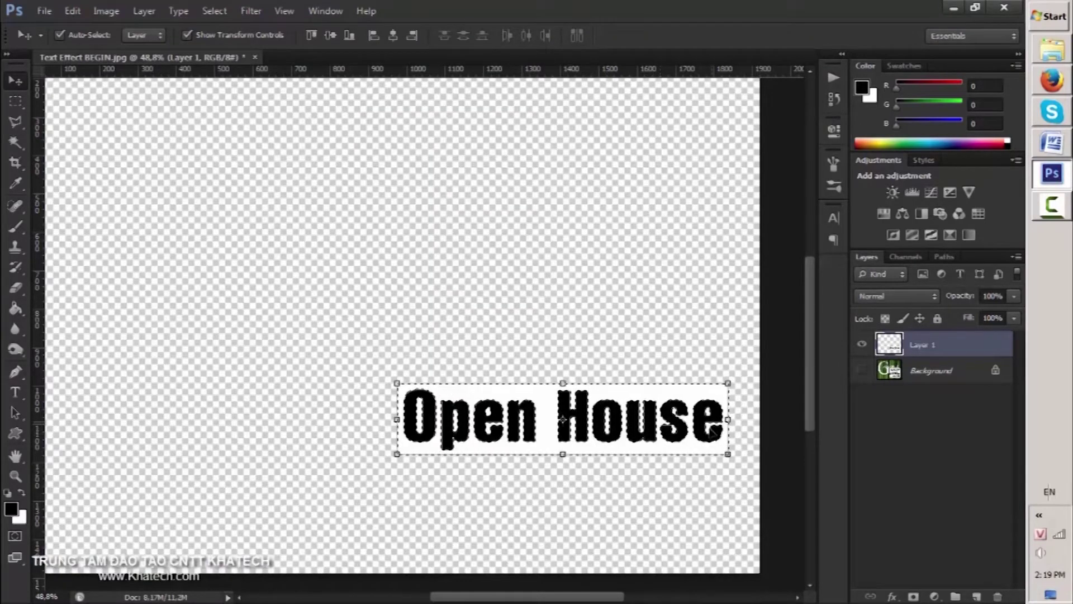
key(ctrl+d)
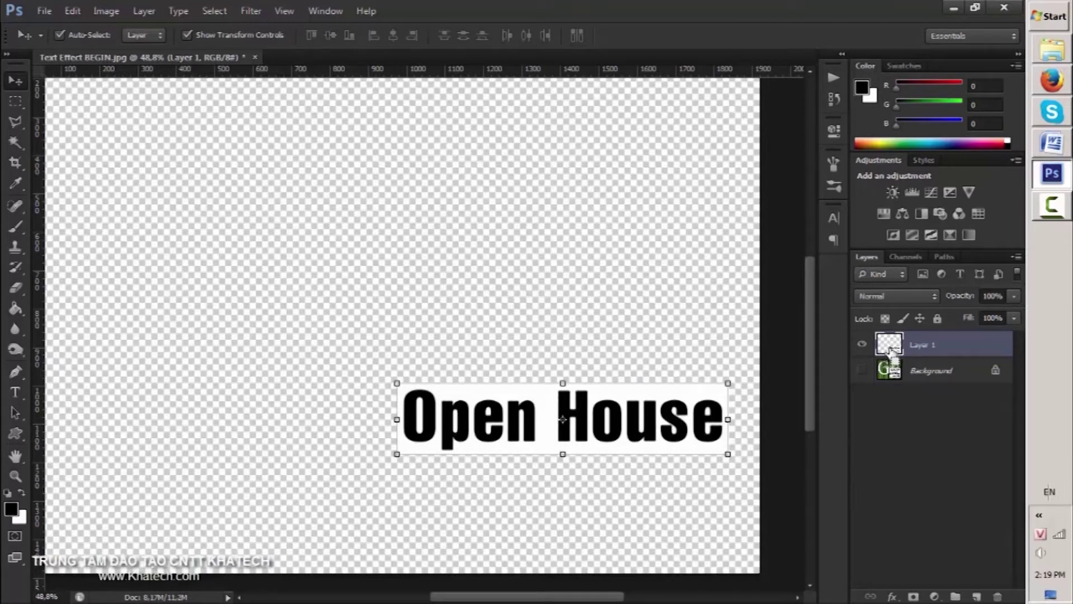
ctrl+click(890, 349)
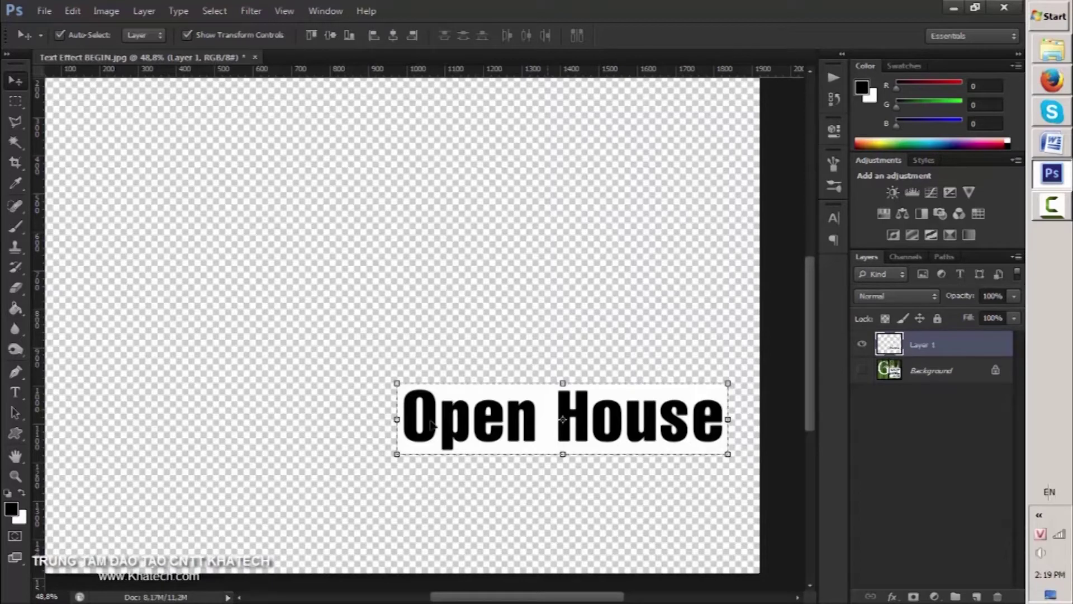
Select the white with Select > Color Range sampling, delete it, and deselect
click(214, 11)
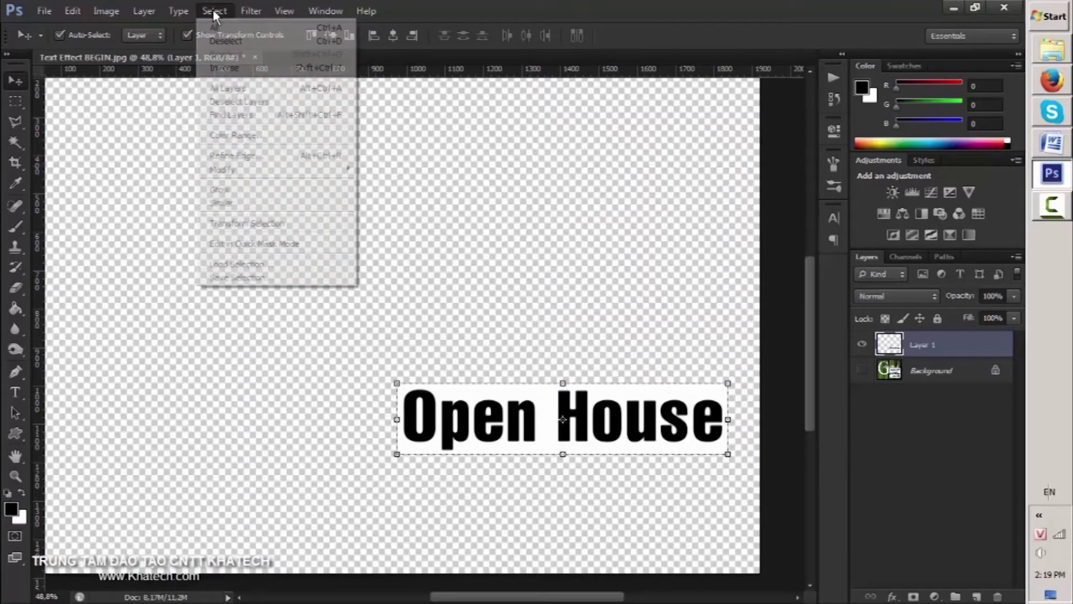
click(248, 135)
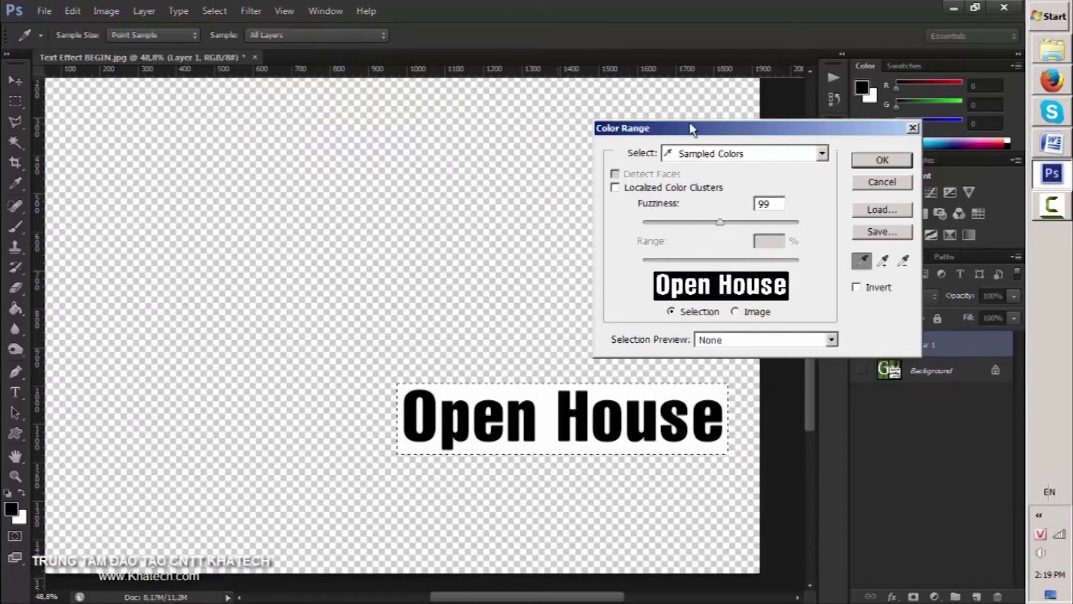
click(545, 391)
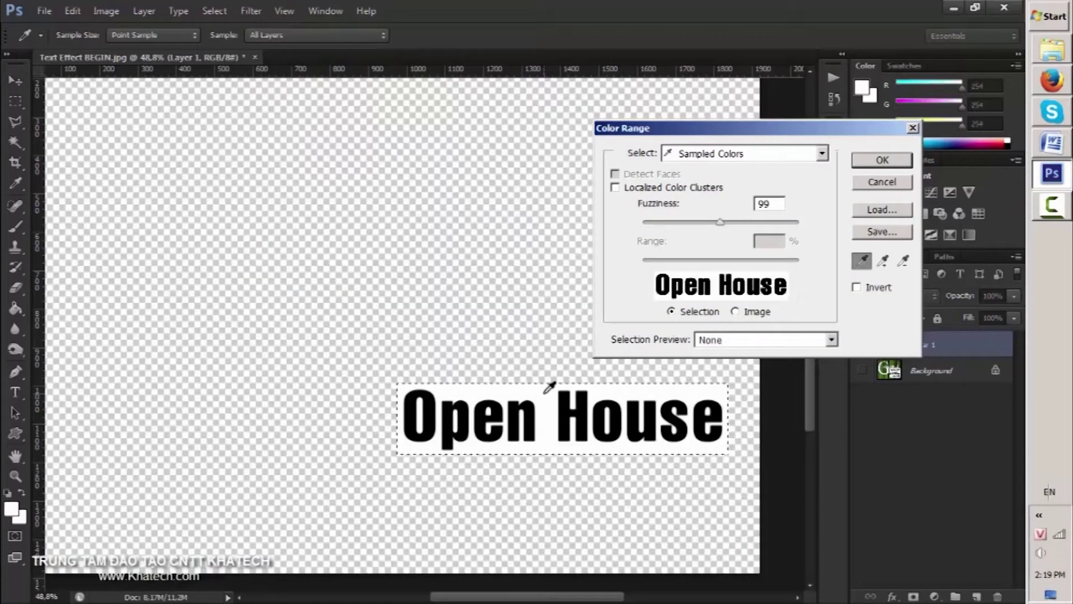
click(884, 160)
key(v)
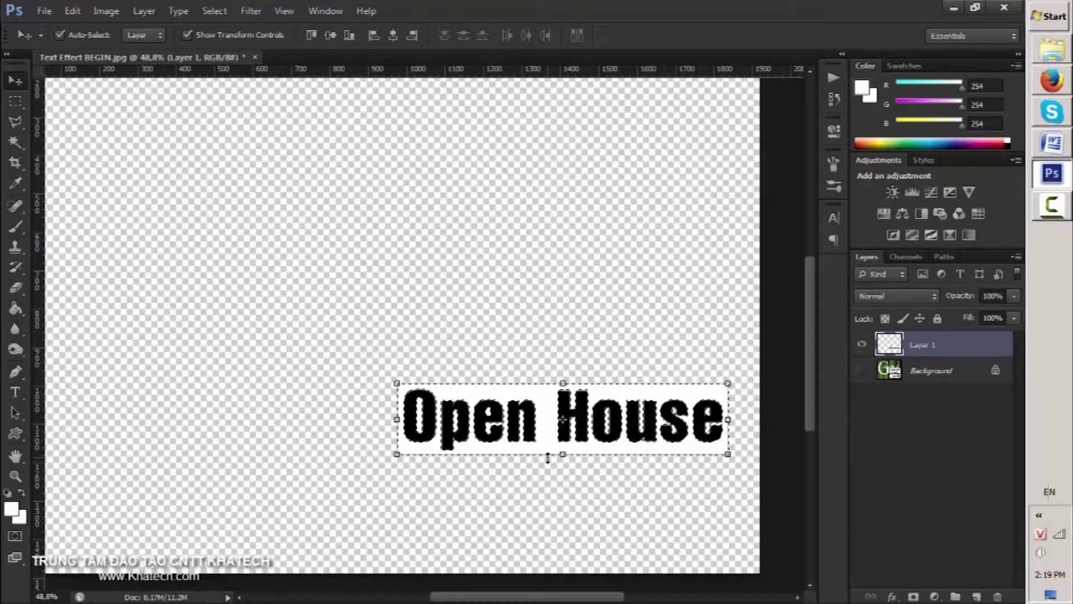
key(Delete)
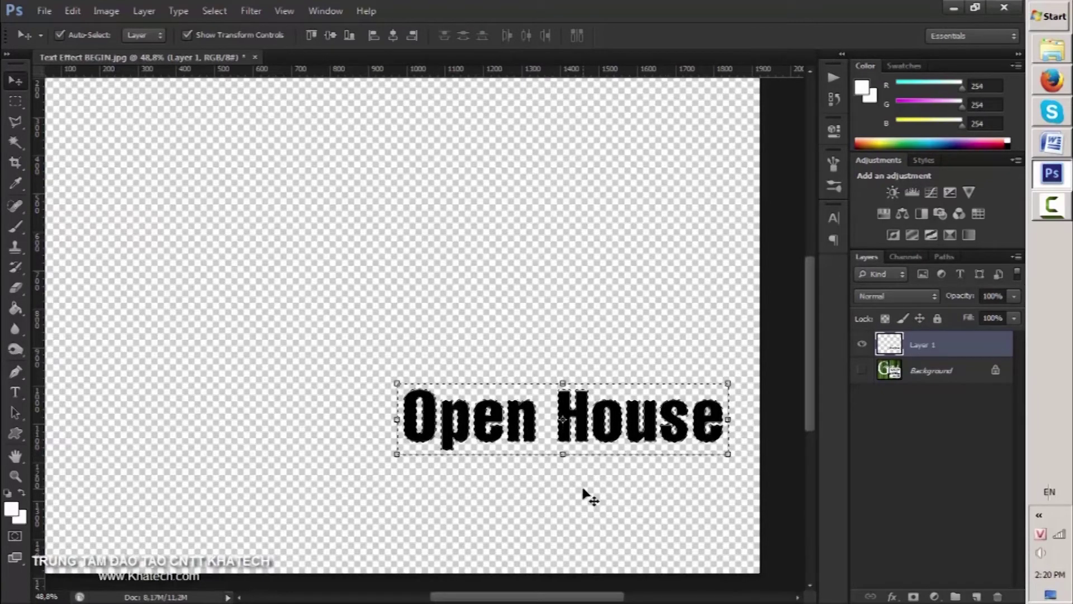
key(ctrl+d)
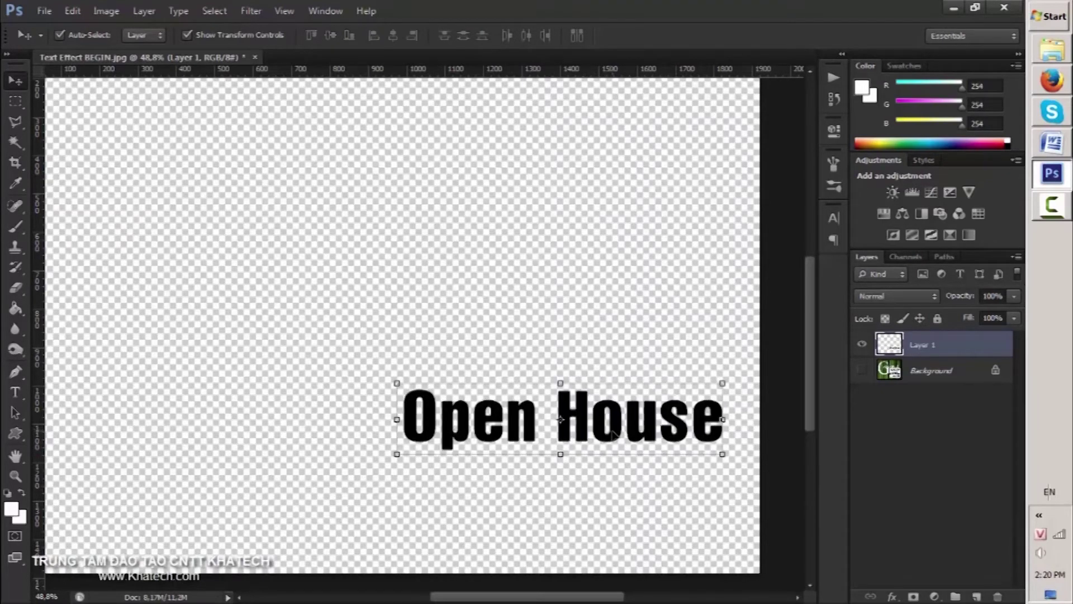
click(1048, 151)
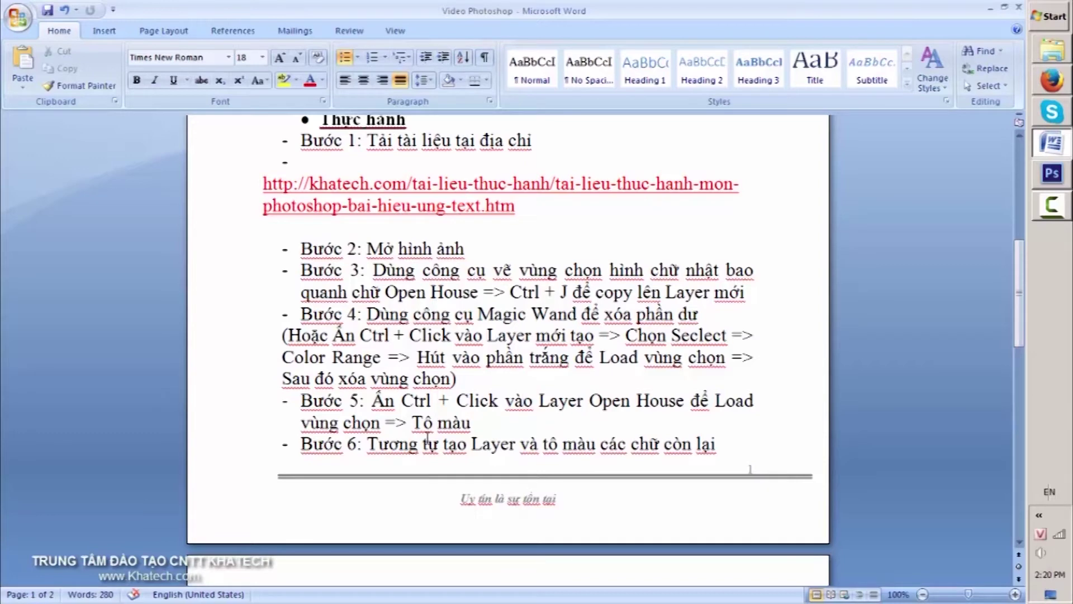
Review Bước 5 in the Word notes, then return to Photoshop
click(1053, 175)
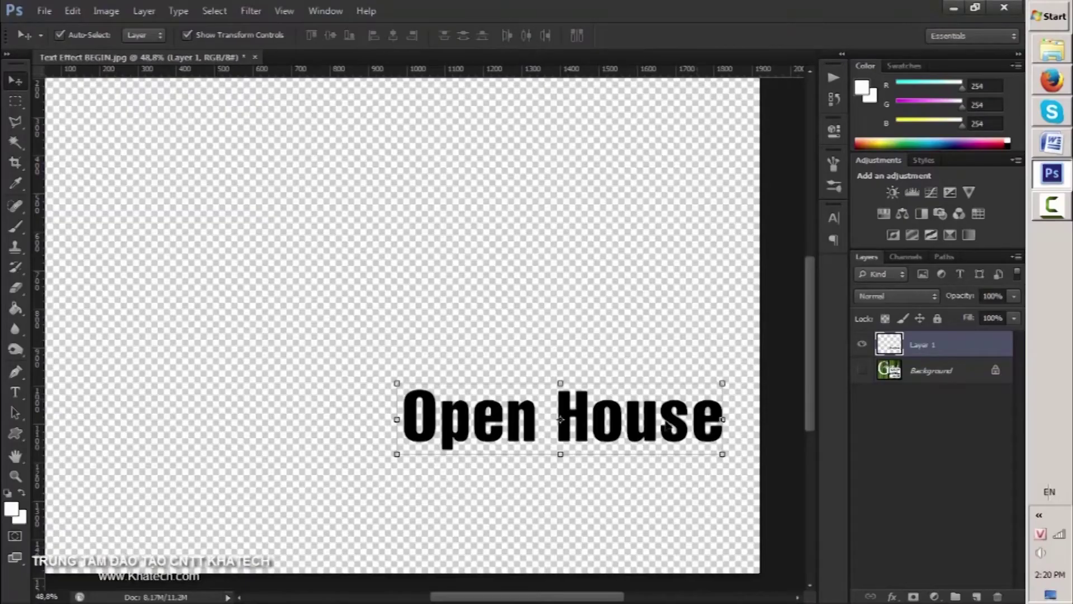
Load the Open House letters as a selection and set the foreground colour to bright yellow
ctrl+click(890, 344)
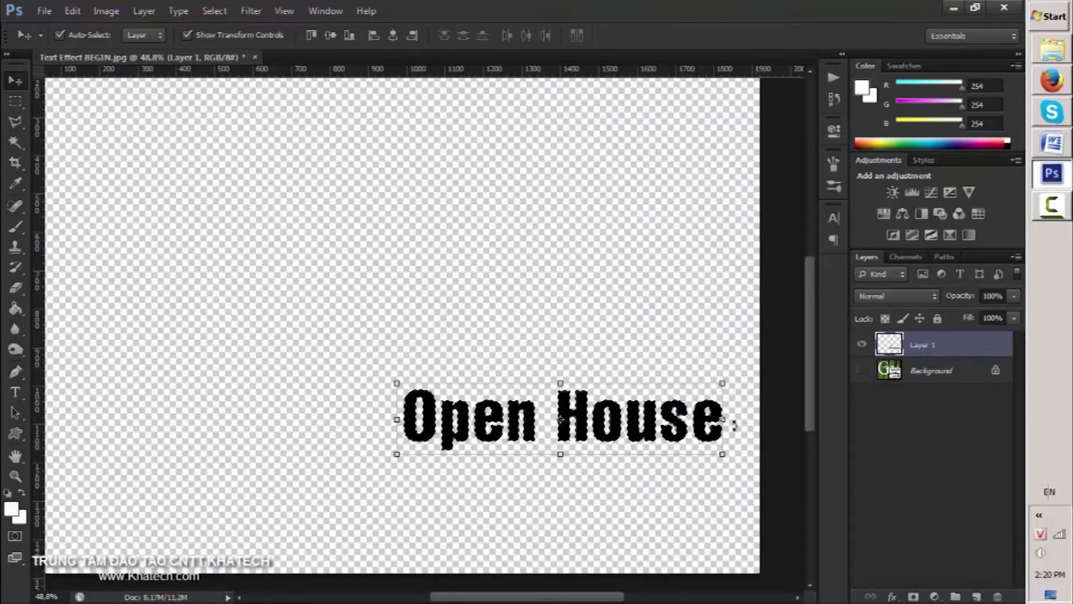
click(11, 510)
click(780, 409)
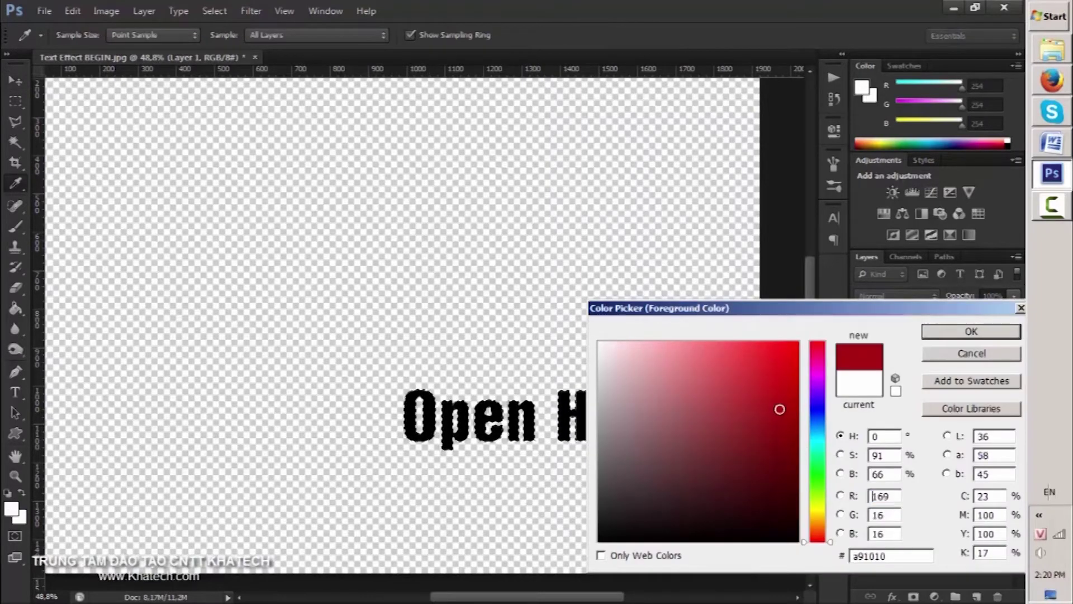
click(817, 508)
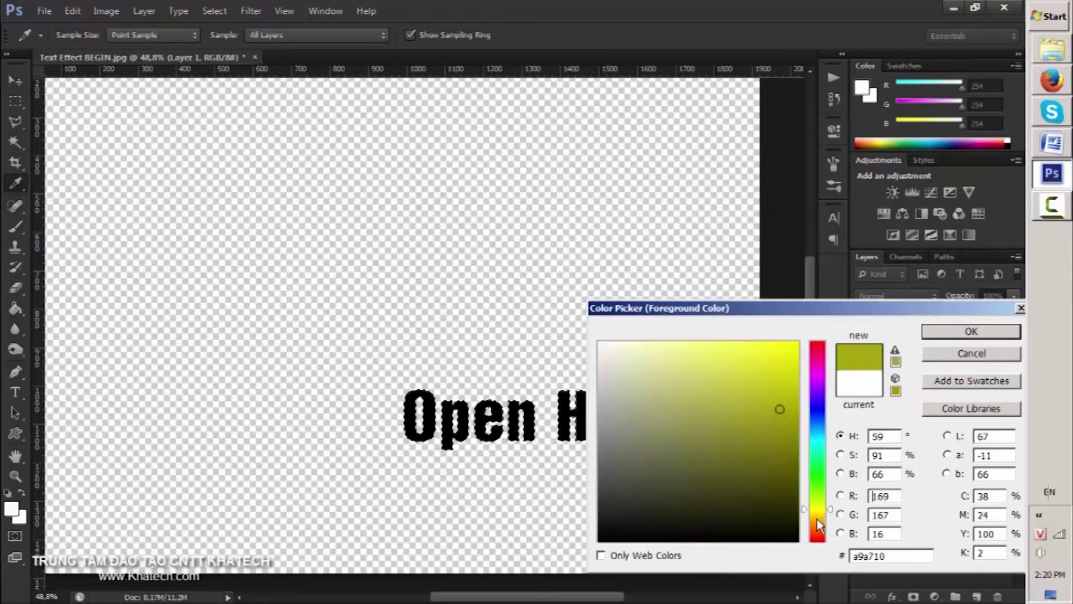
click(816, 519)
click(813, 509)
click(777, 379)
drag(777, 337, 800, 338)
click(970, 331)
key(v)
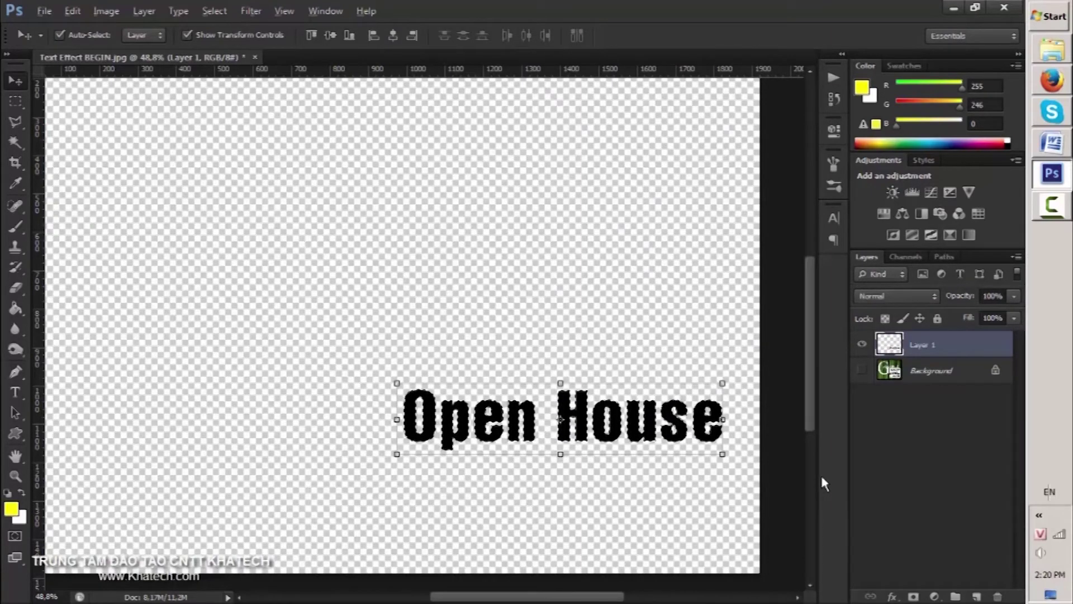
Fill the letters with yellow, deselect, and show the bamboo Background layer again
key(alt+BackSpace)
key(ctrl+d)
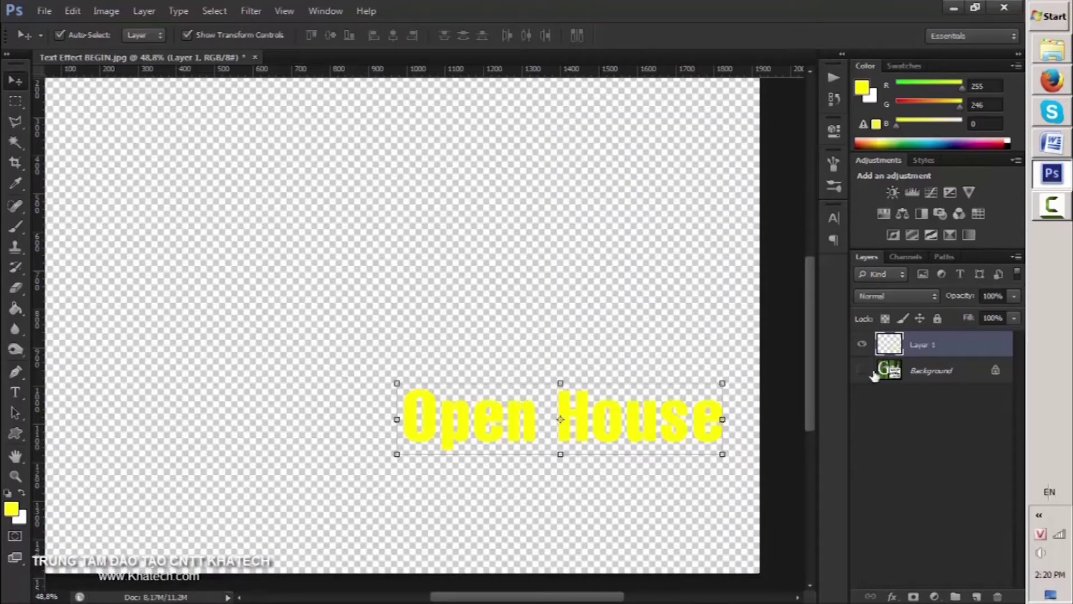
click(863, 371)
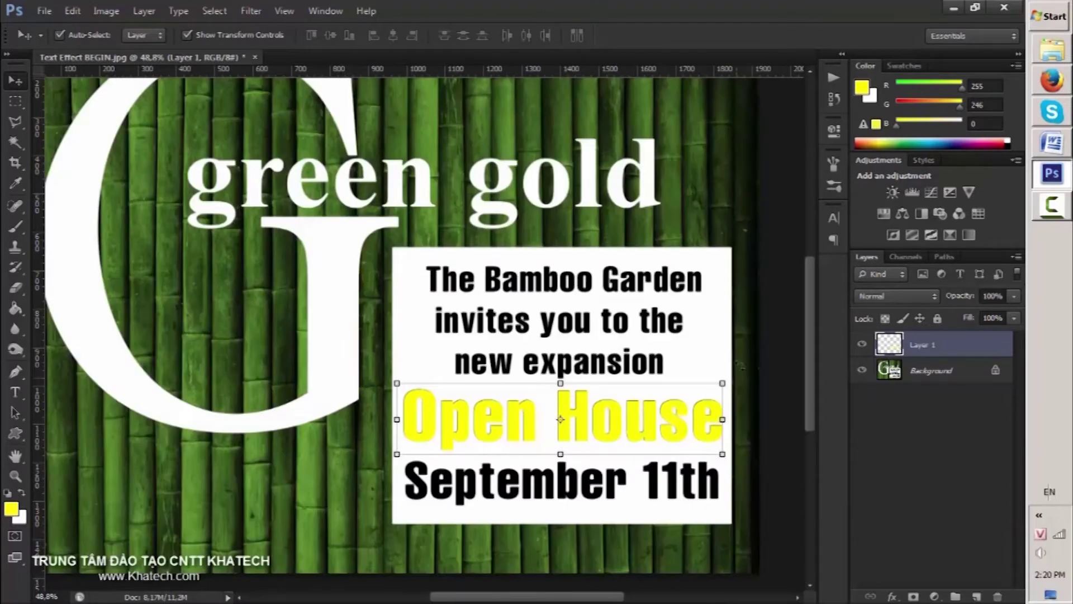
click(749, 325)
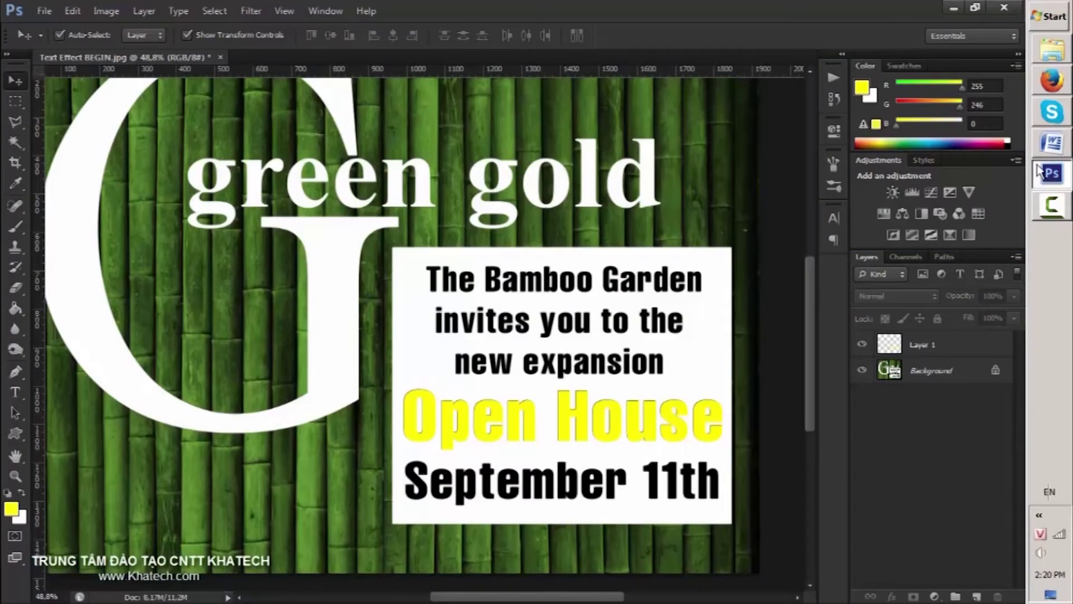
click(1052, 144)
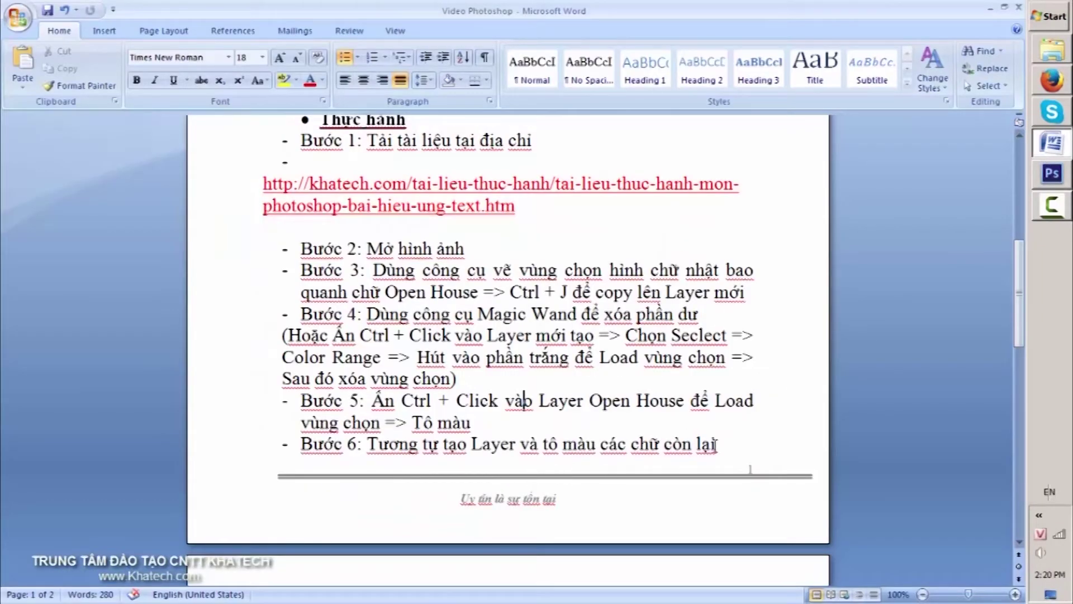
click(1052, 176)
scroll(622, 426, up, 1)
scroll(617, 425, up, 1)
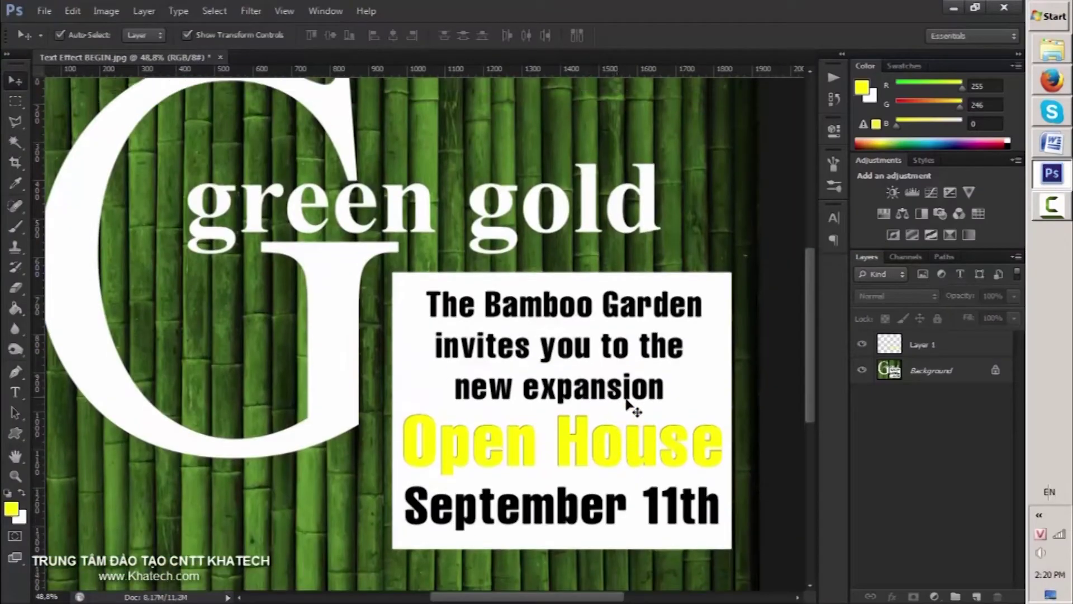
Copy the 'The Bamboo Garden' invitation block to a new Layer 2 and reload it as a selection
click(15, 103)
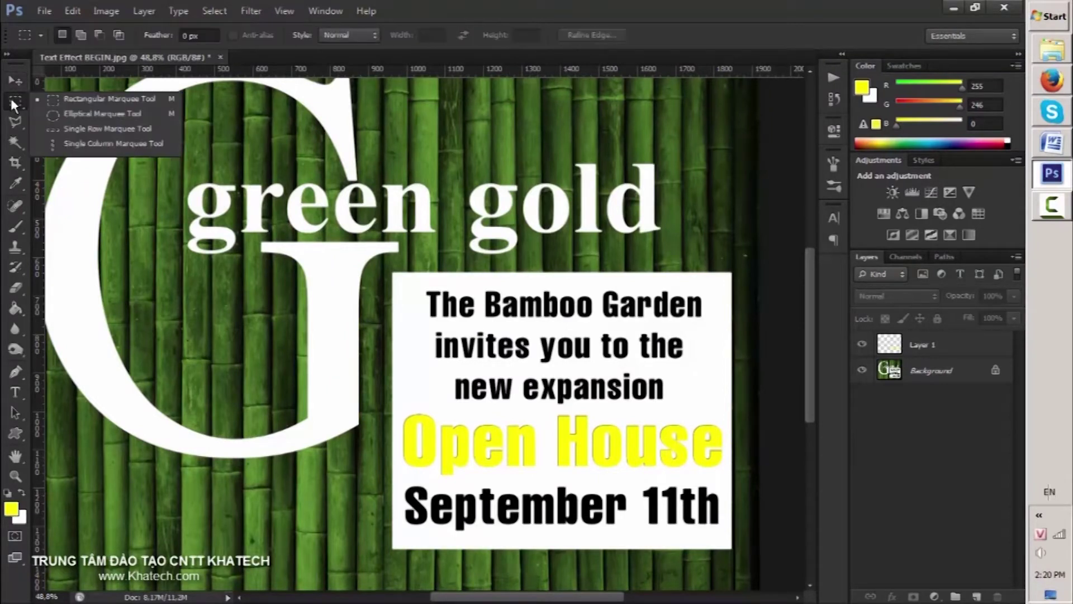
click(98, 105)
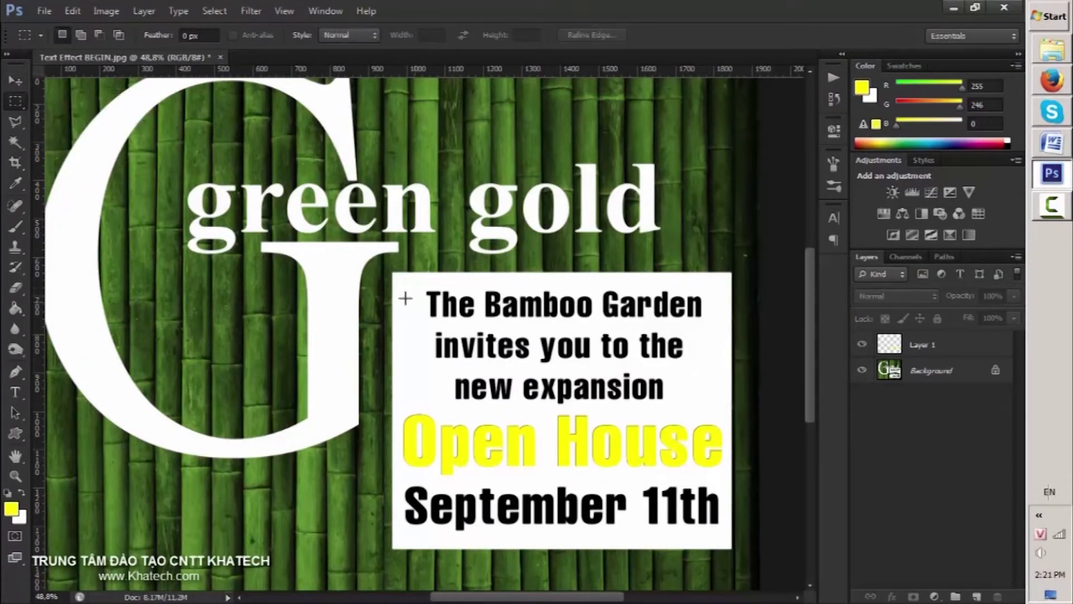
click(941, 374)
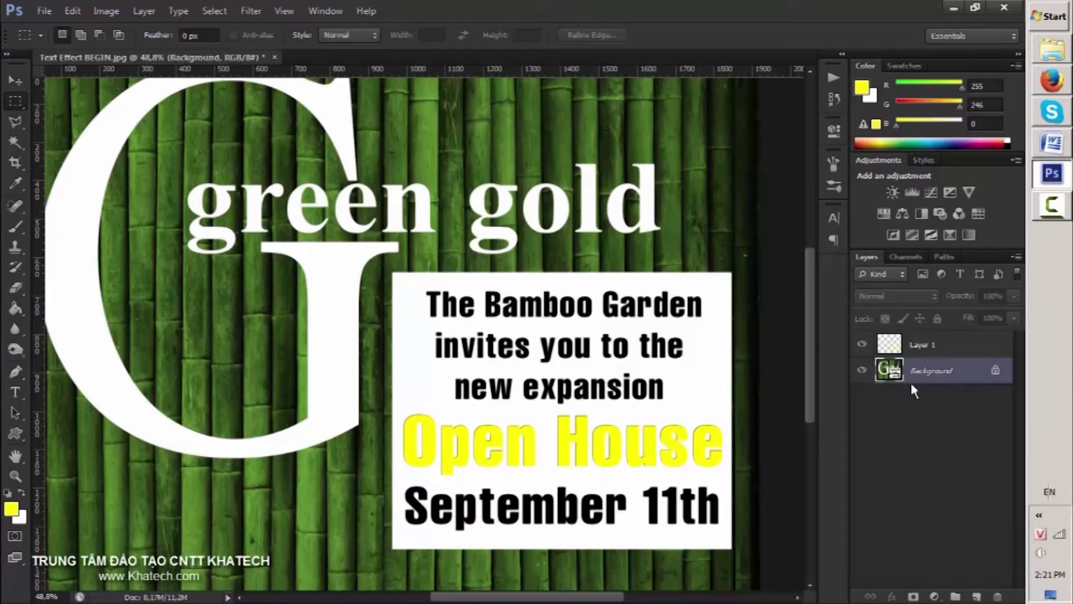
drag(409, 281, 717, 411)
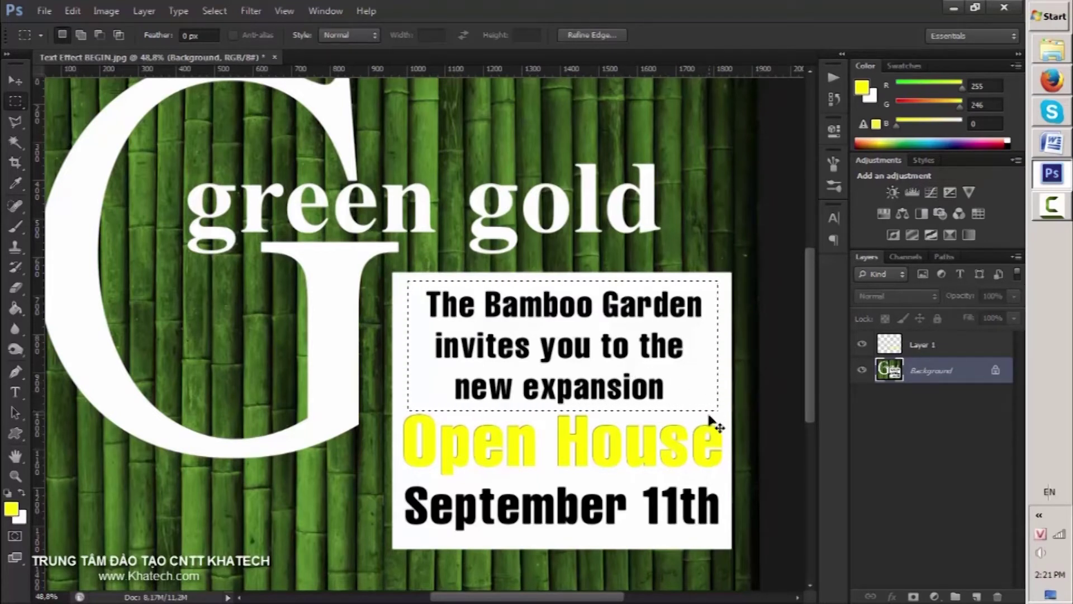
key(ctrl+j)
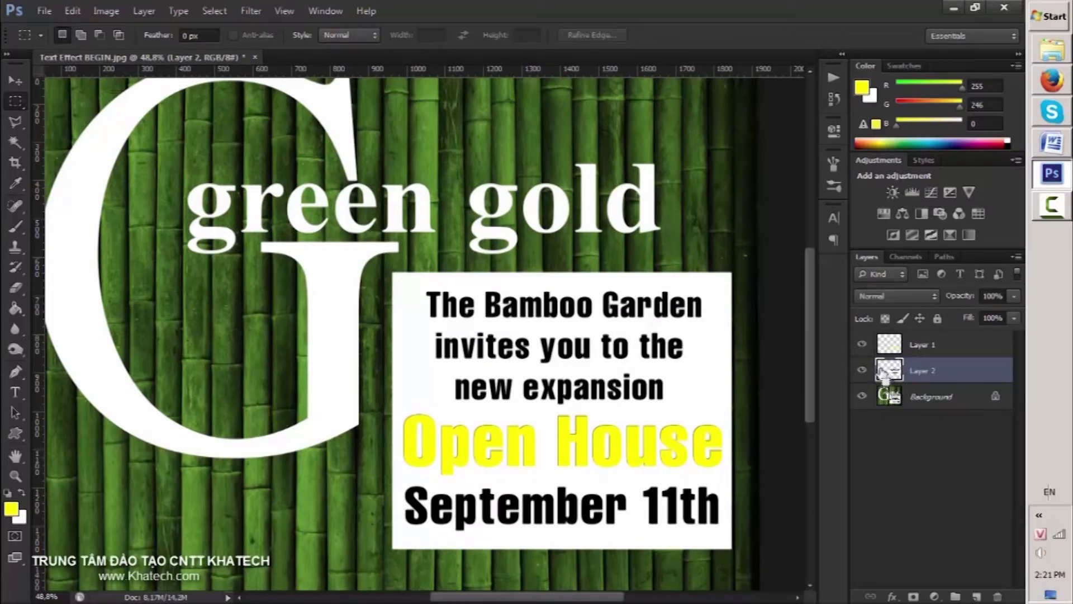
ctrl+click(890, 370)
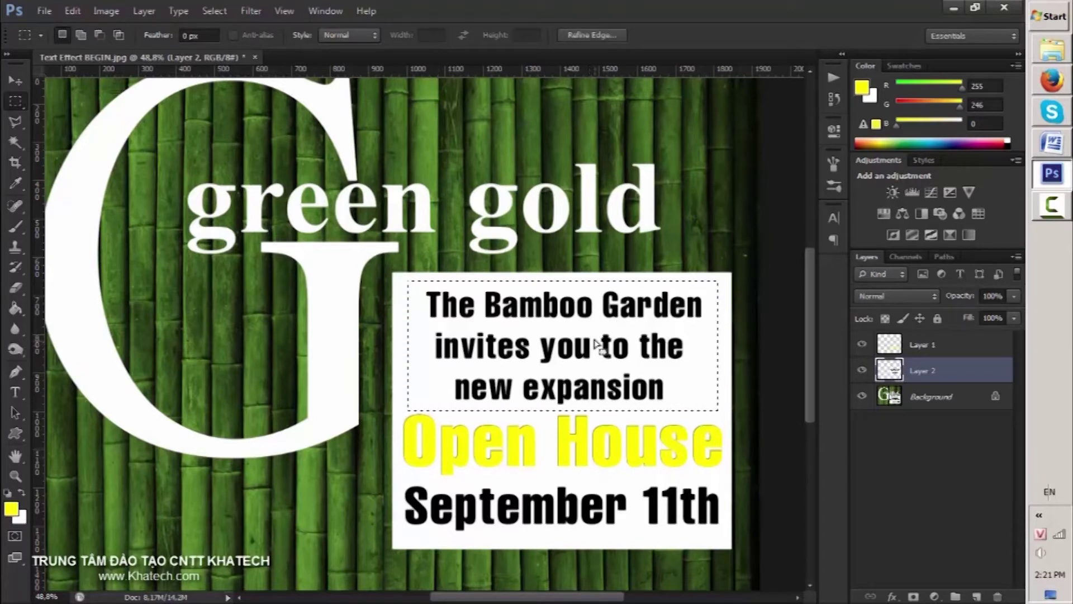
click(219, 14)
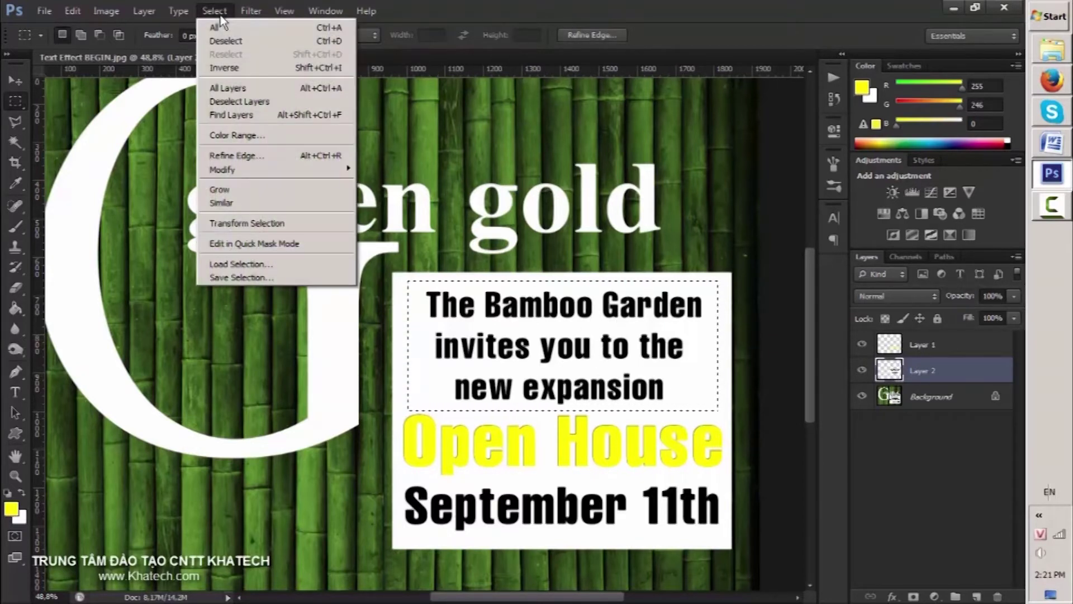
Select the white of the text box with Color Range, checking the layer with the bamboo hidden
click(255, 136)
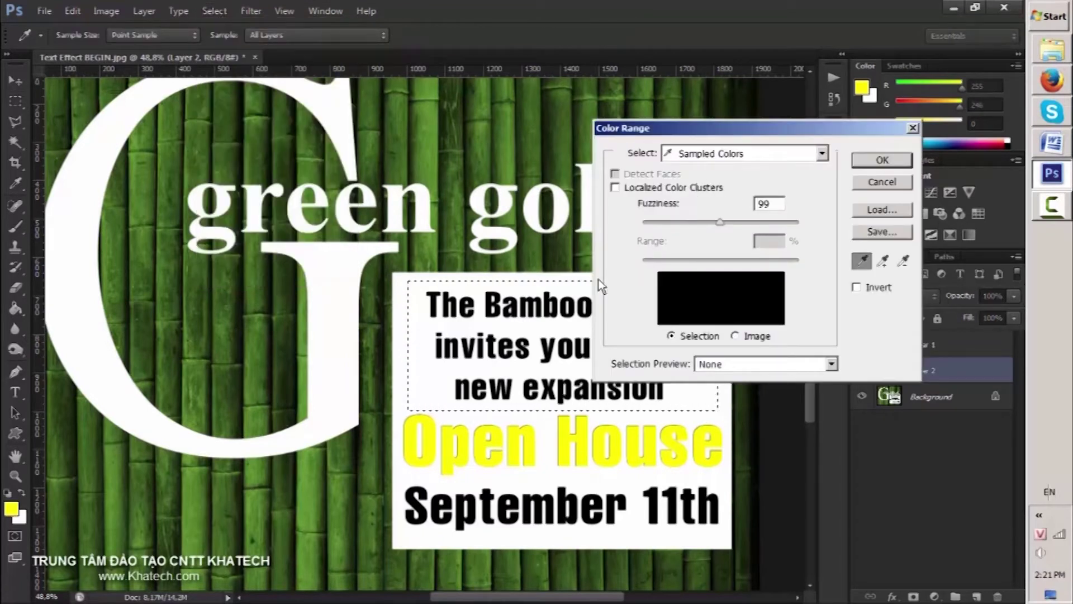
click(428, 324)
click(882, 160)
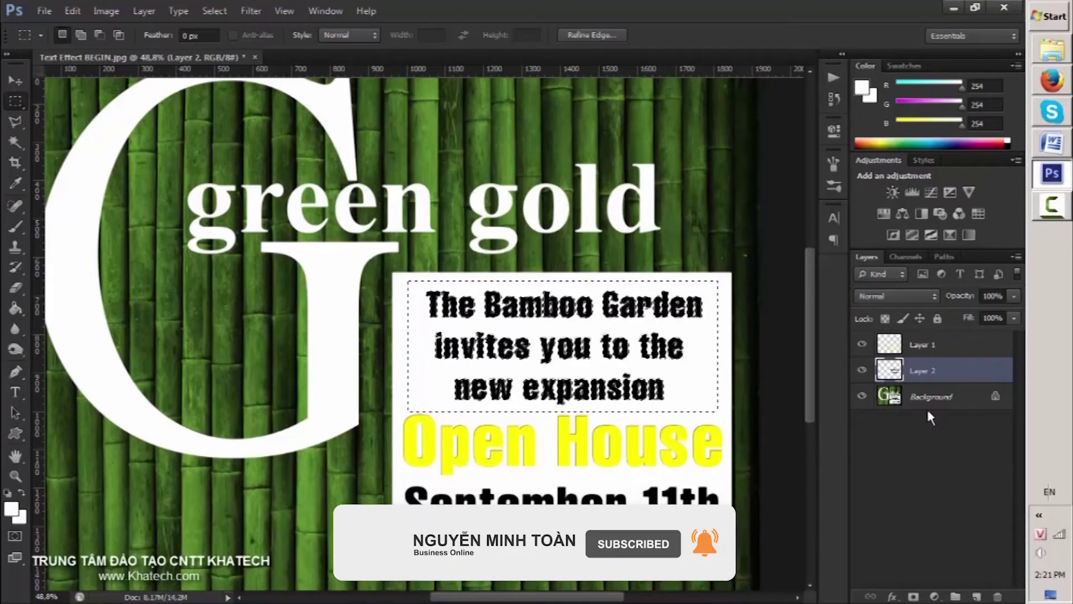
click(862, 396)
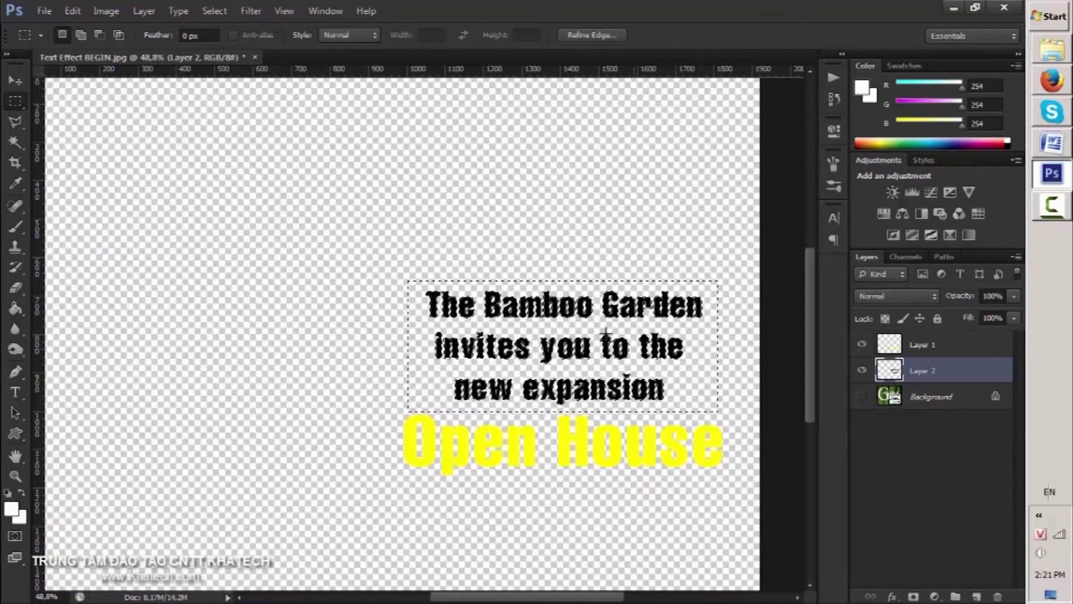
click(861, 397)
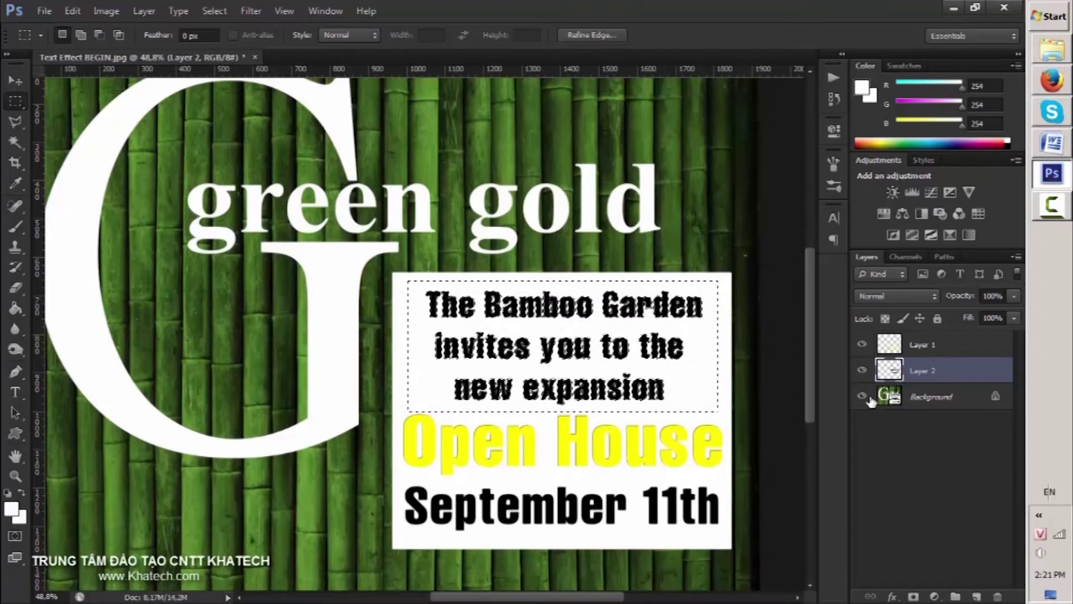
key(ctrl+d)
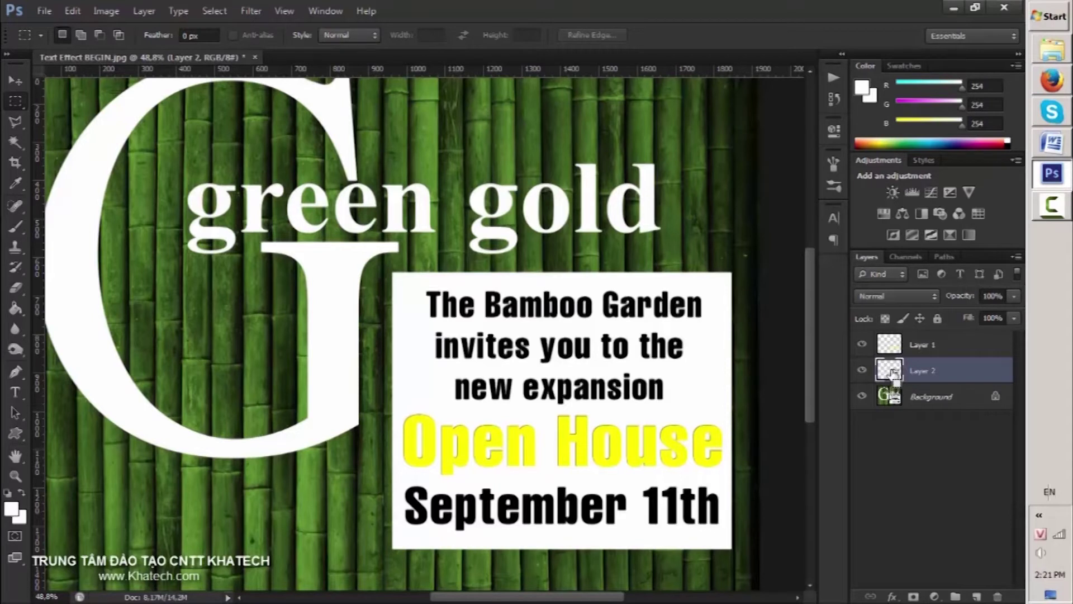
Fill the invitation letters with dark grey 4D4D4D and deselect
ctrl+click(892, 373)
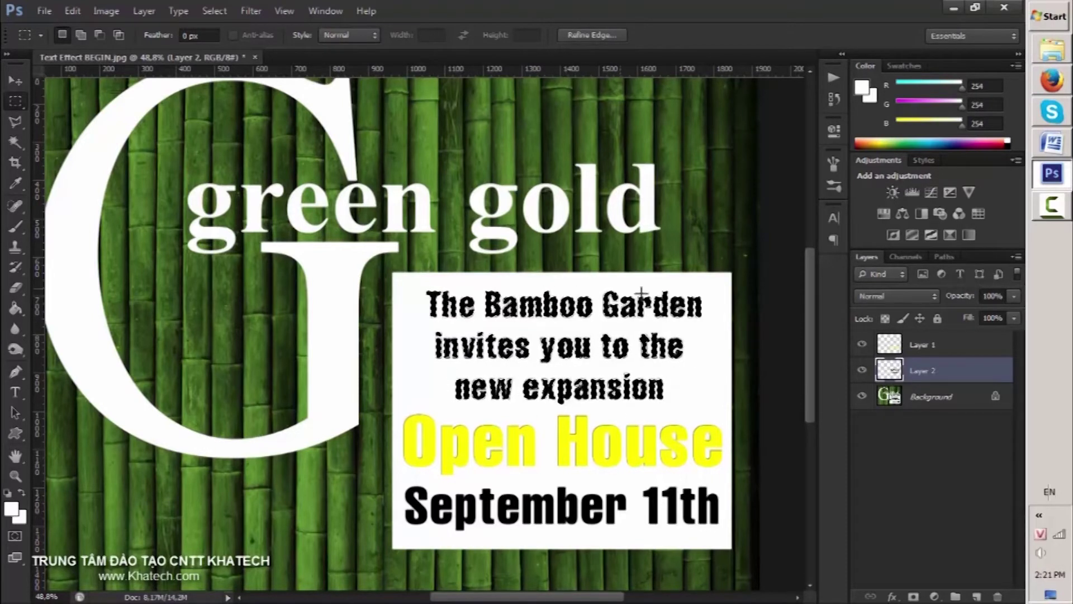
click(11, 509)
mouse_move(623, 431)
mouse_down()
mouse_move(569, 449)
mouse_move(577, 481)
mouse_up()
click(931, 333)
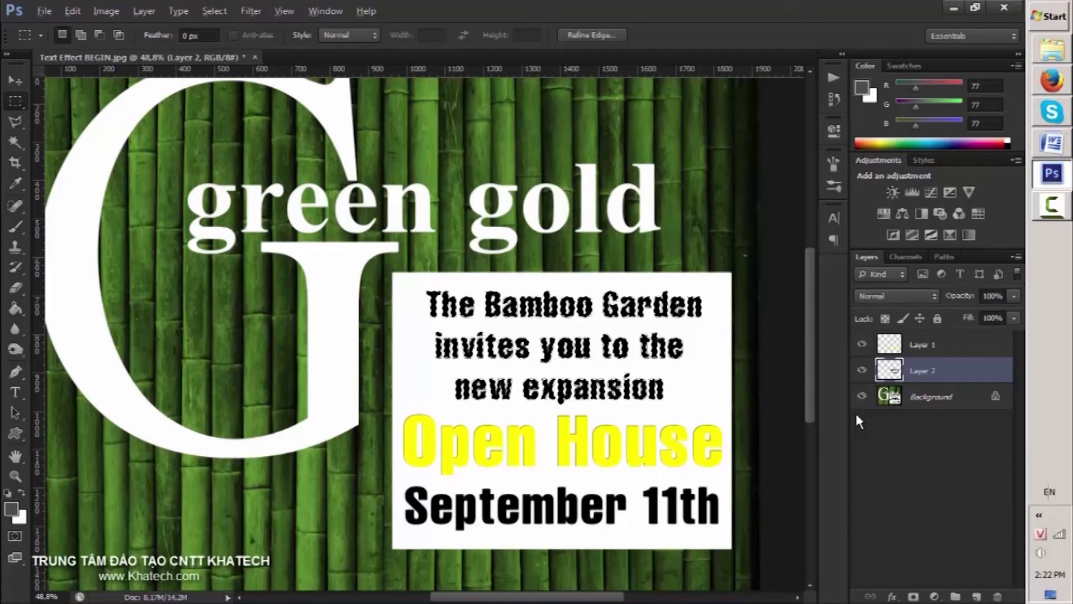
key(alt+BackSpace)
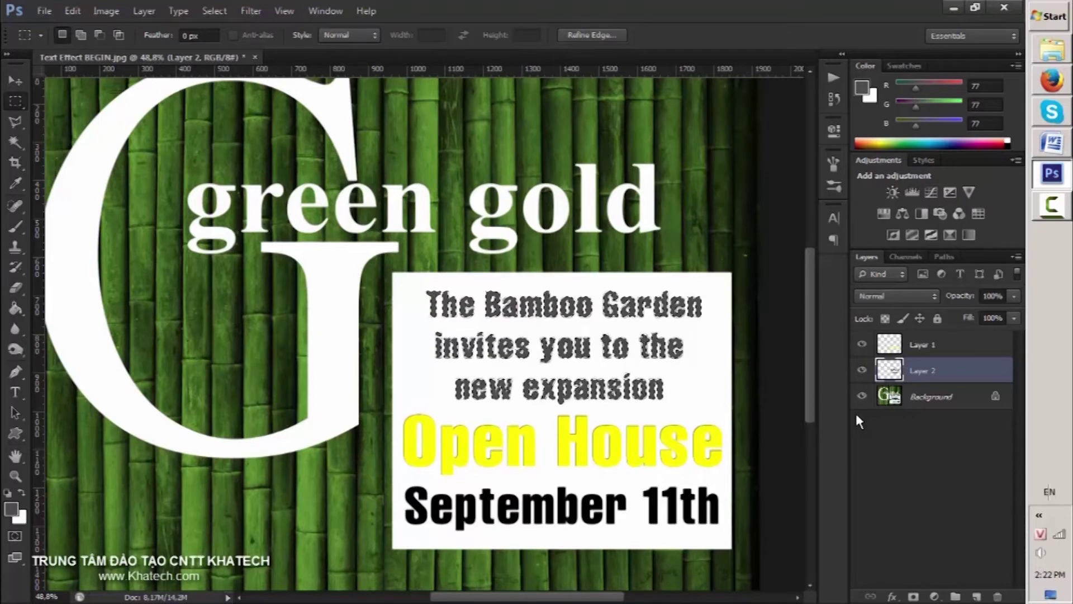
key(ctrl+d)
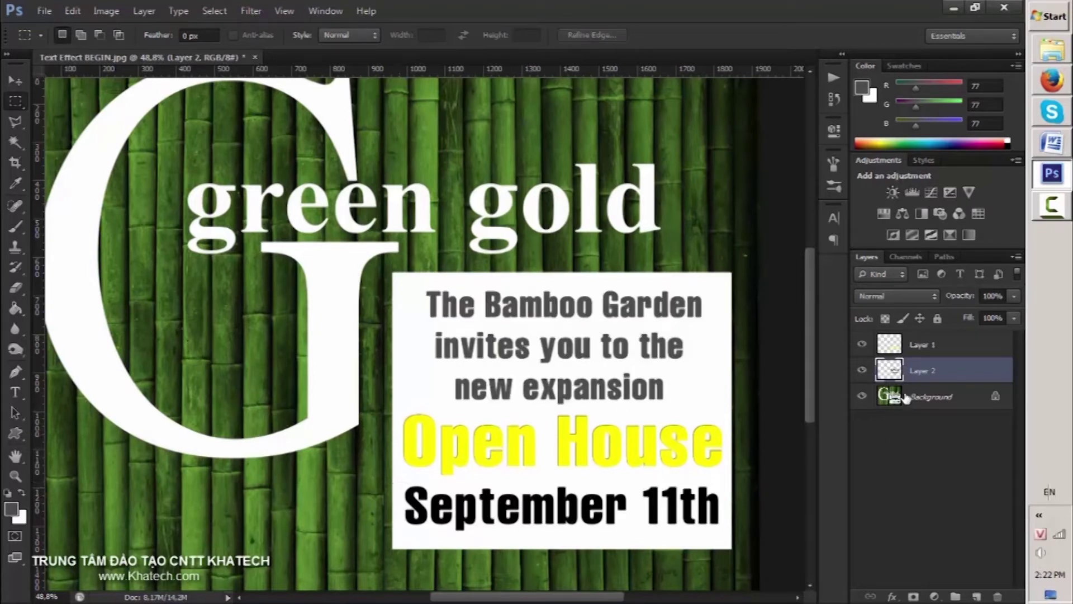
Copy the September 11th line onto new Layer 3 and select its white with Color Range
click(928, 398)
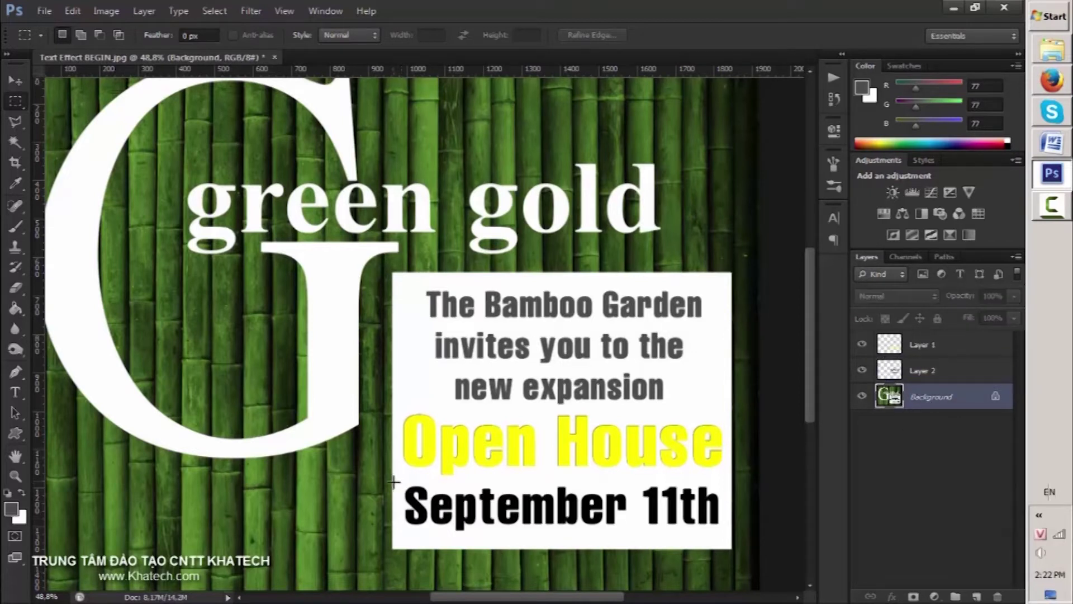
drag(397, 482, 722, 531)
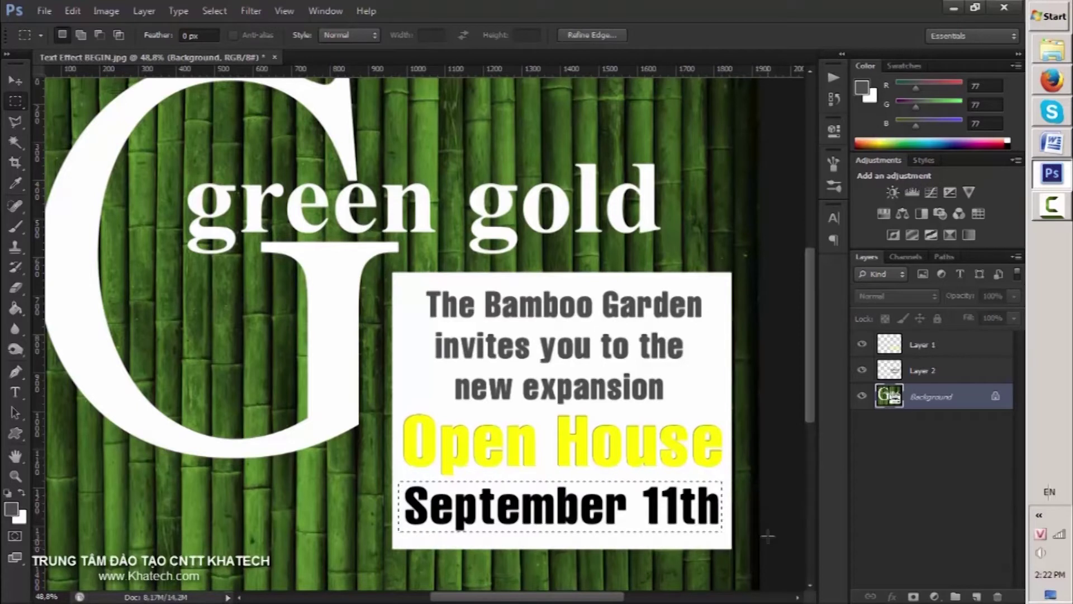
key(ctrl+j)
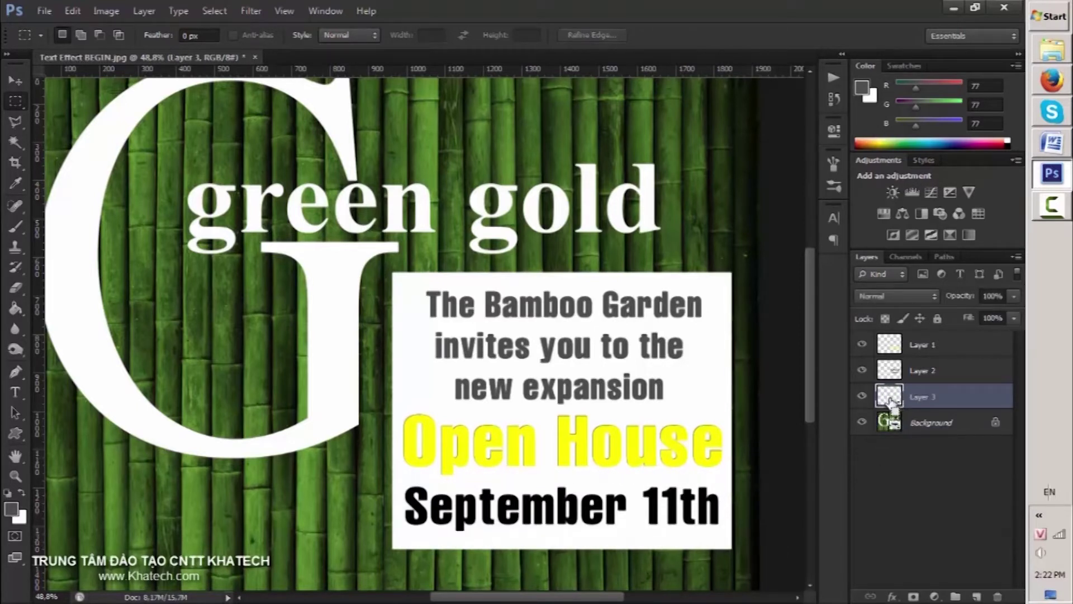
ctrl+click(889, 398)
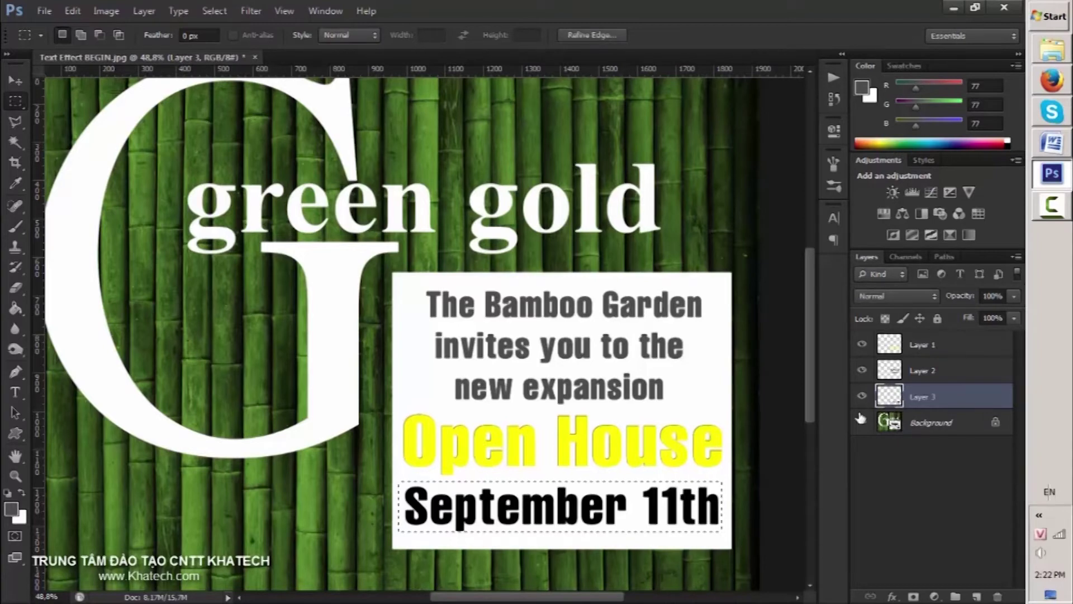
click(212, 11)
click(232, 135)
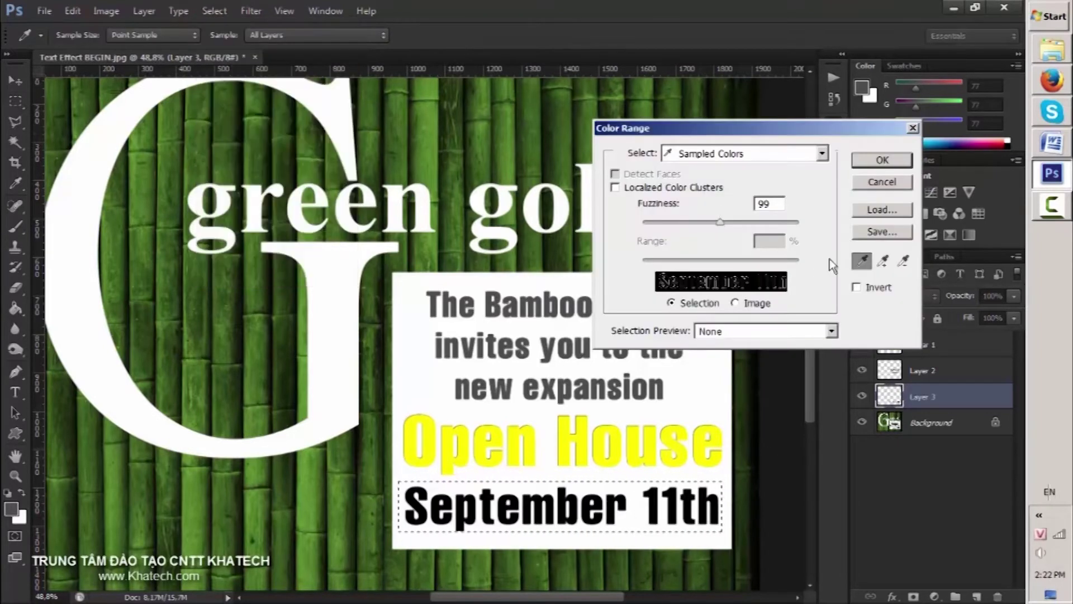
click(641, 508)
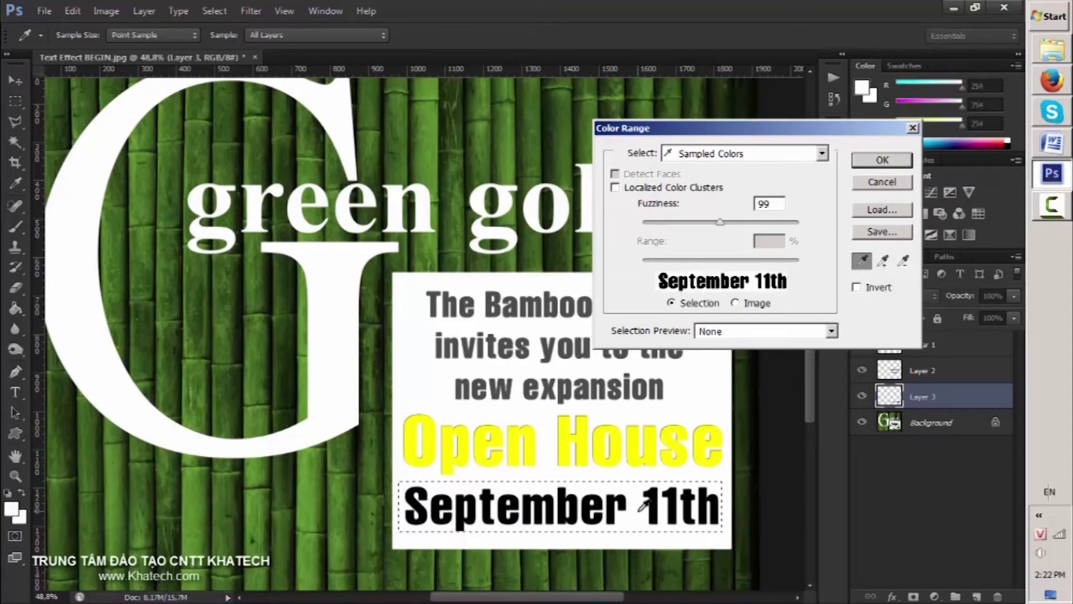
click(882, 161)
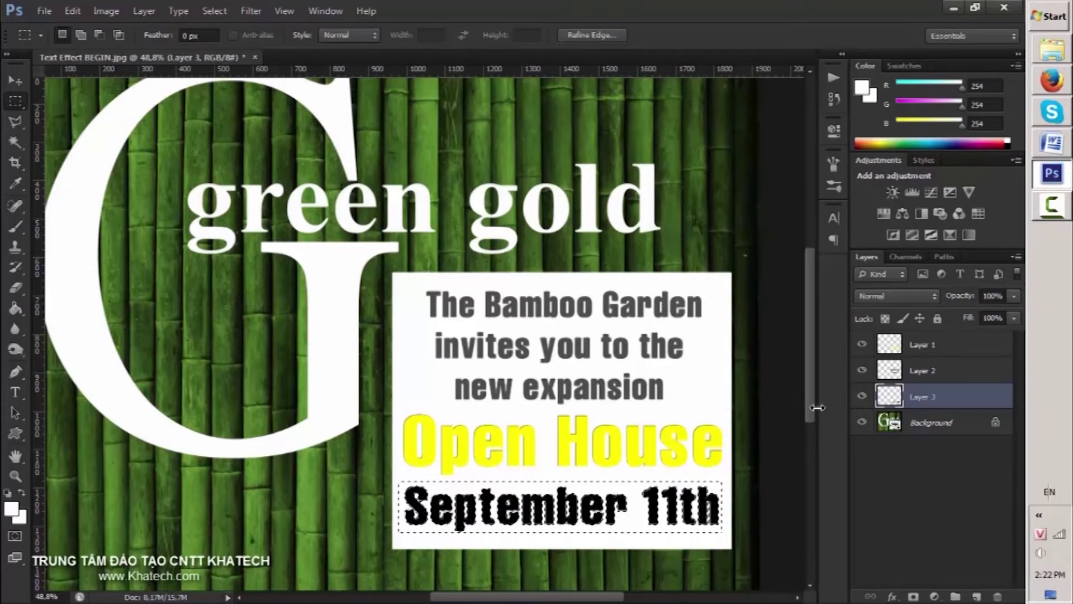
key(ctrl+d)
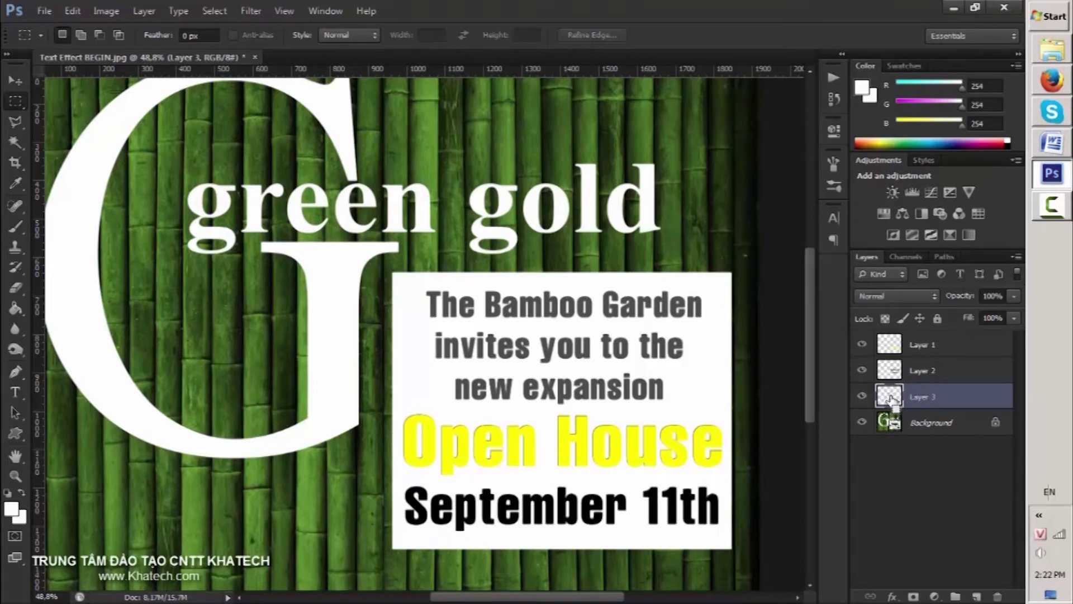
Fill the September 11th letters with pure red and deselect
key(ctrl+shift+d)
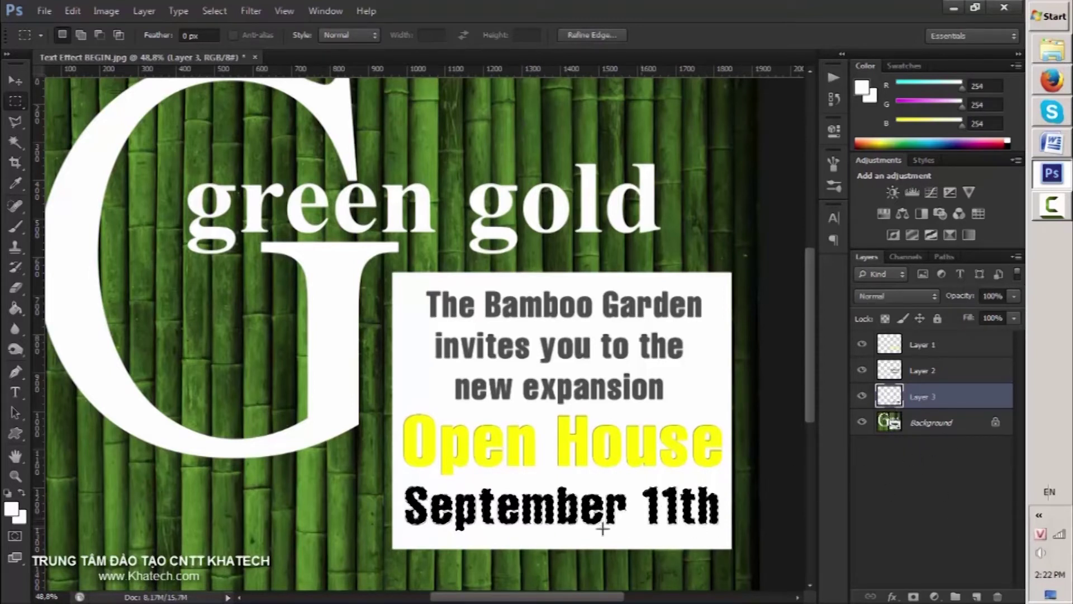
click(9, 510)
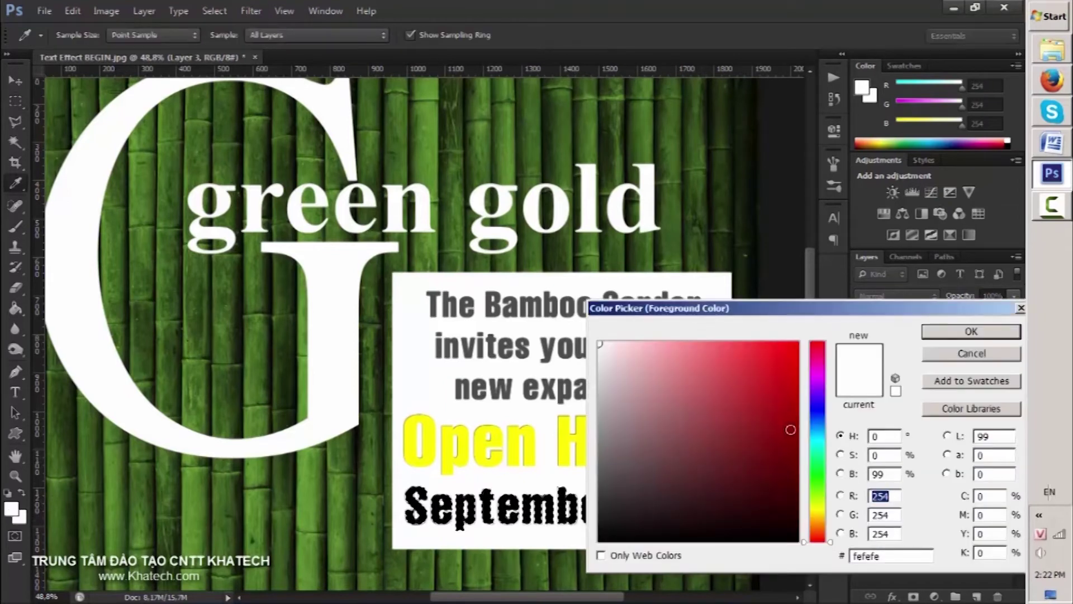
click(629, 435)
drag(787, 364, 777, 353)
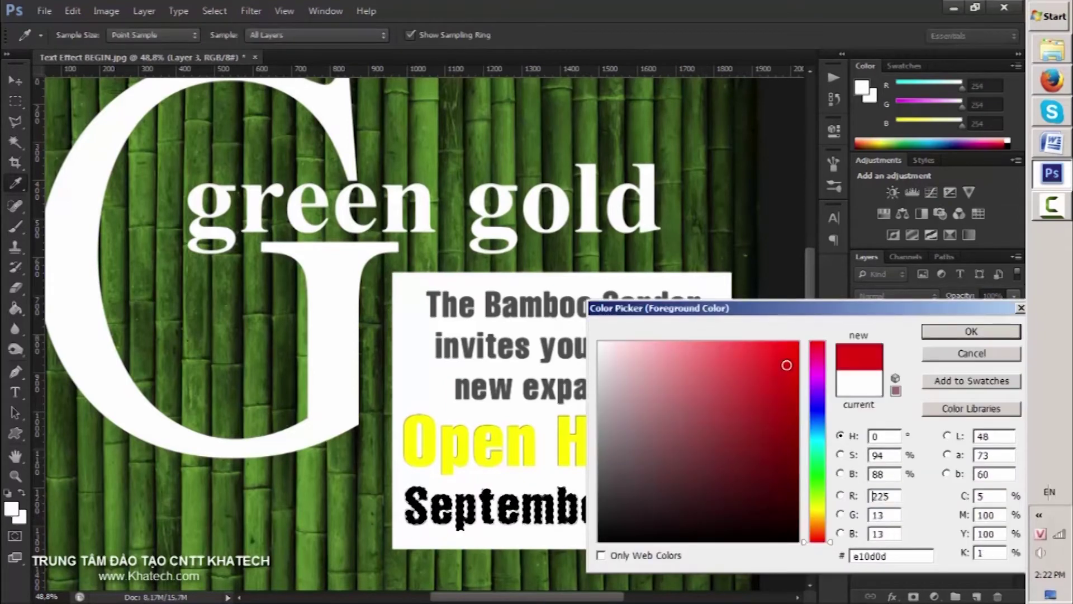
drag(777, 354, 798, 342)
click(987, 332)
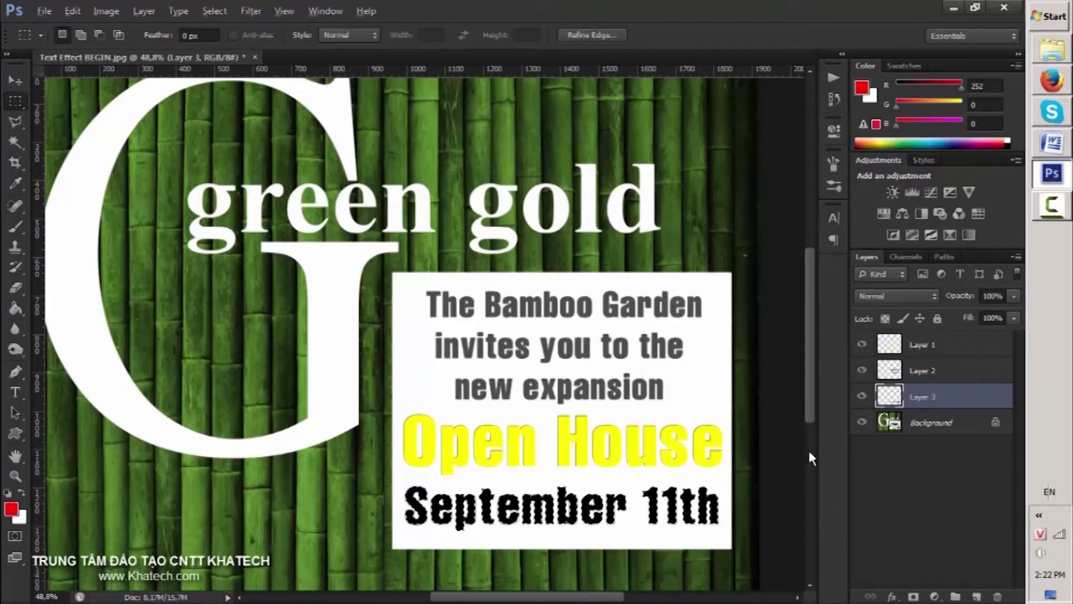
key(alt+BackSpace)
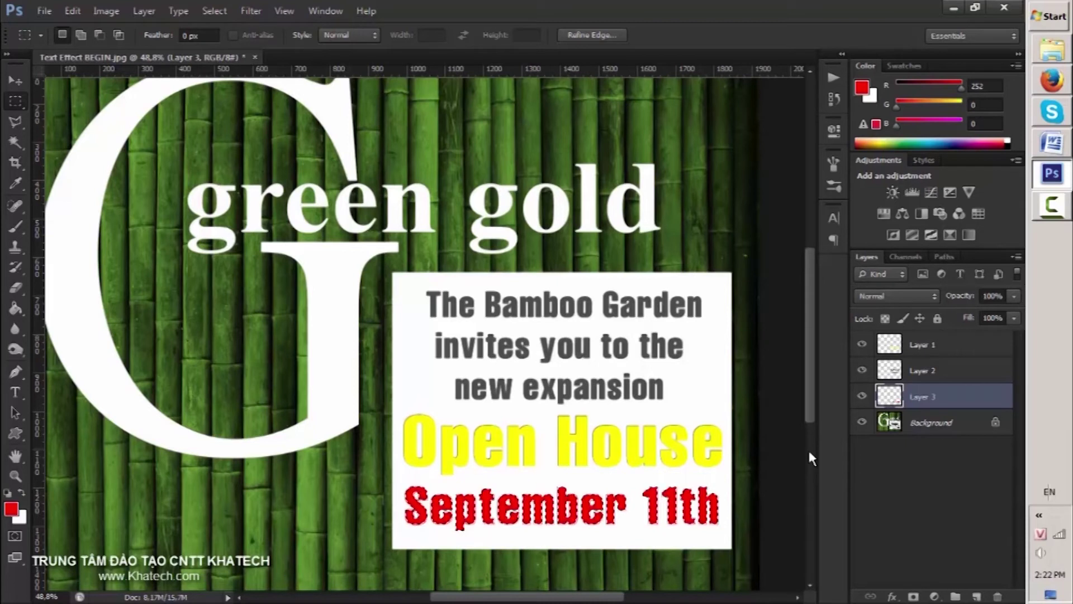
key(ctrl+d)
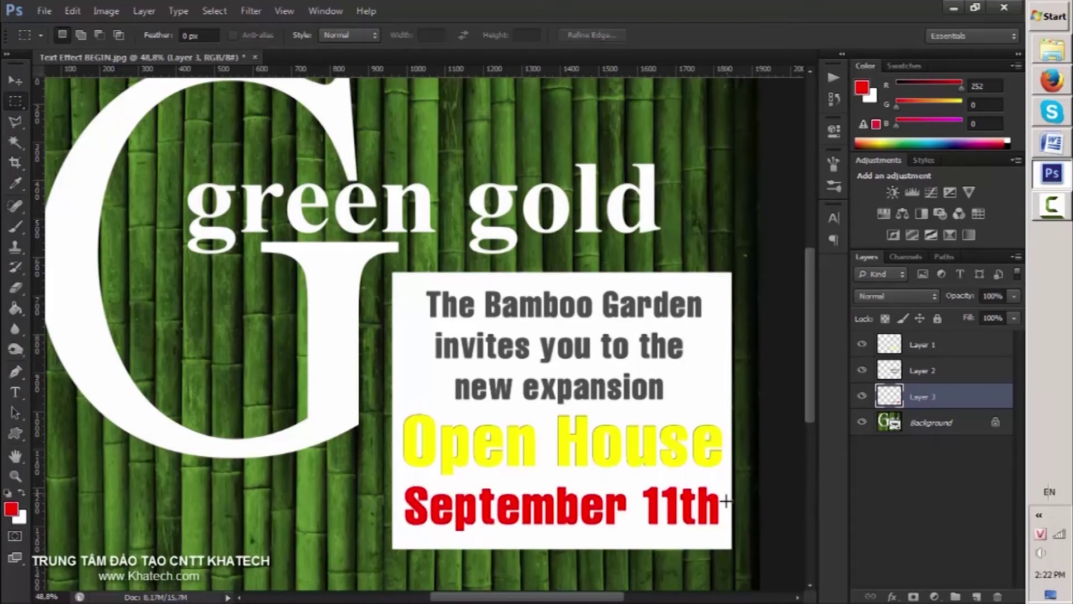
scroll(634, 473, up, 2)
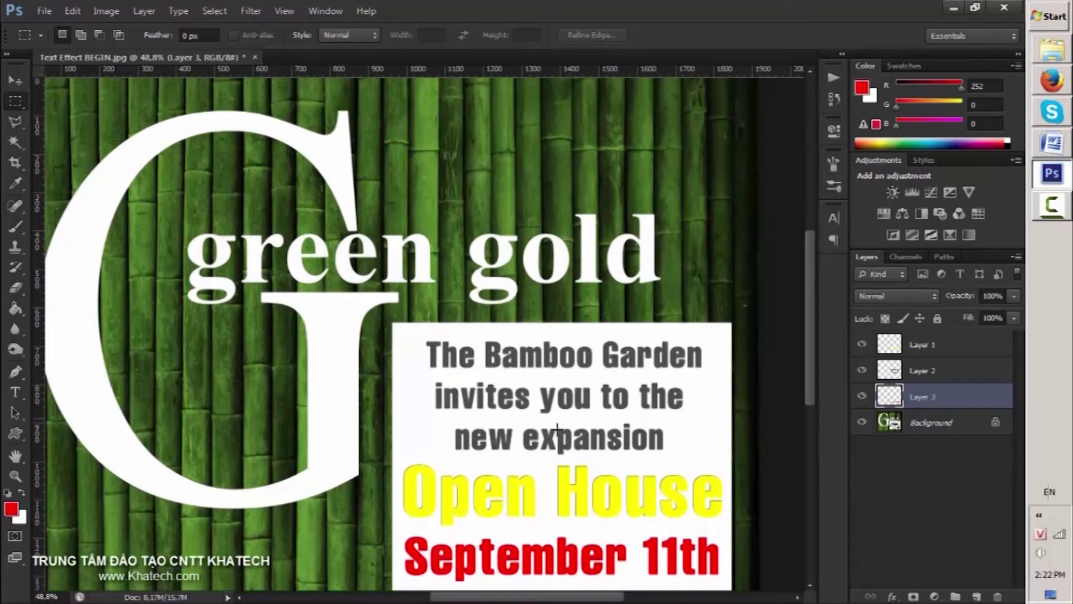
drag(461, 409, 558, 398)
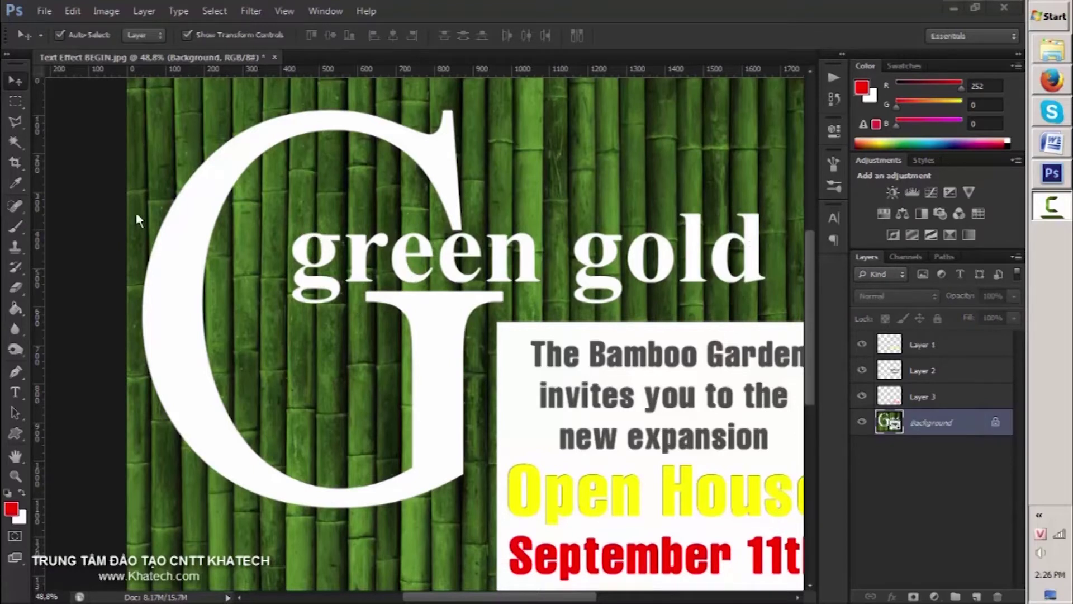
Try a rectangular marquee around the G, then discard it
right_click(15, 100)
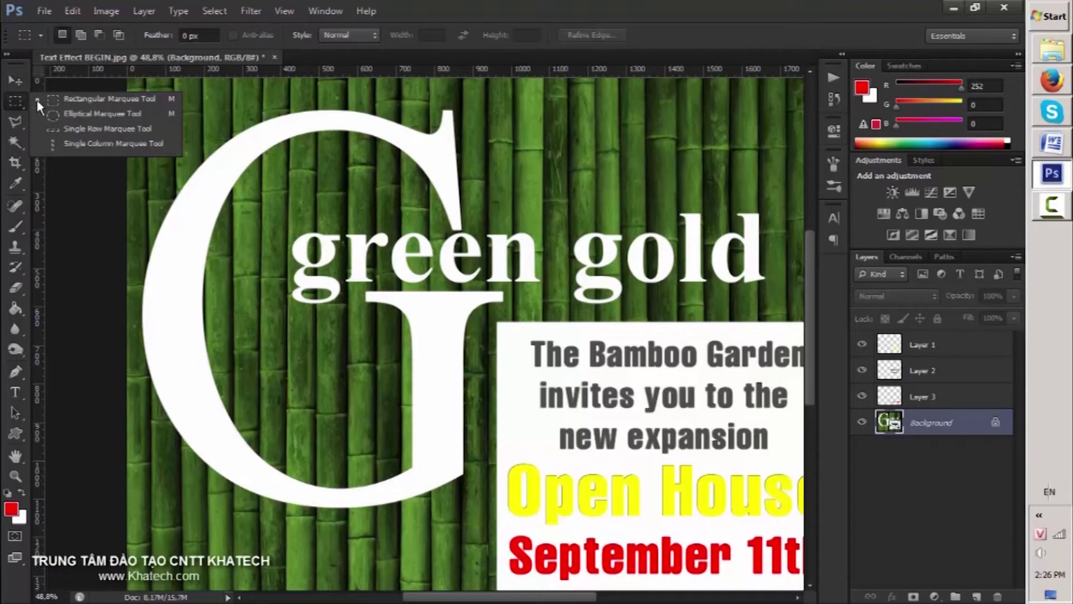
click(82, 99)
mouse_move(128, 85)
mouse_down()
mouse_move(468, 515)
mouse_move(529, 520)
mouse_up()
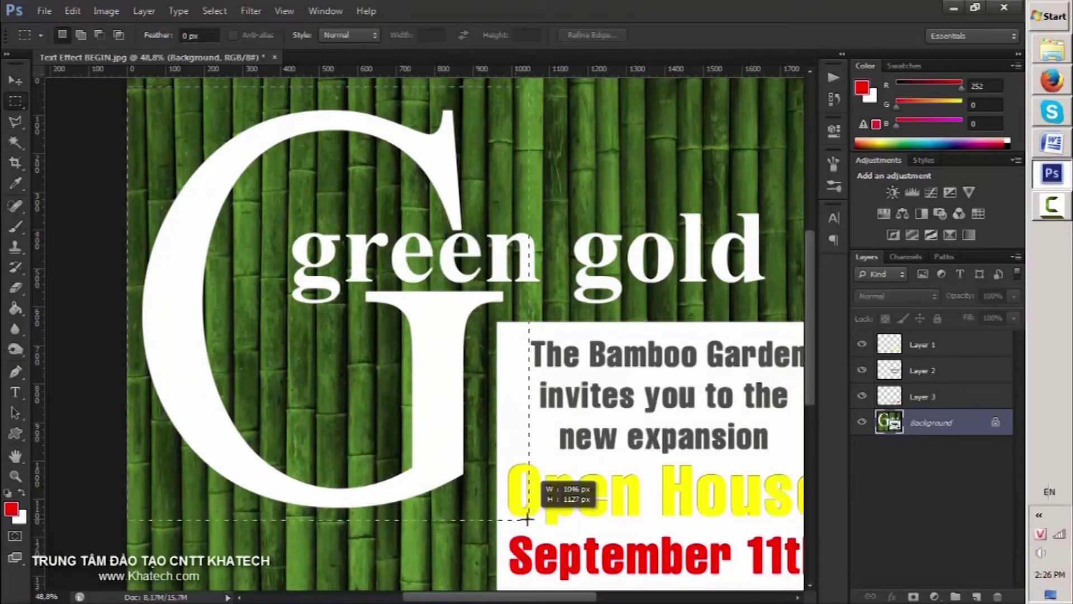
drag(529, 519, 482, 494)
click(495, 498)
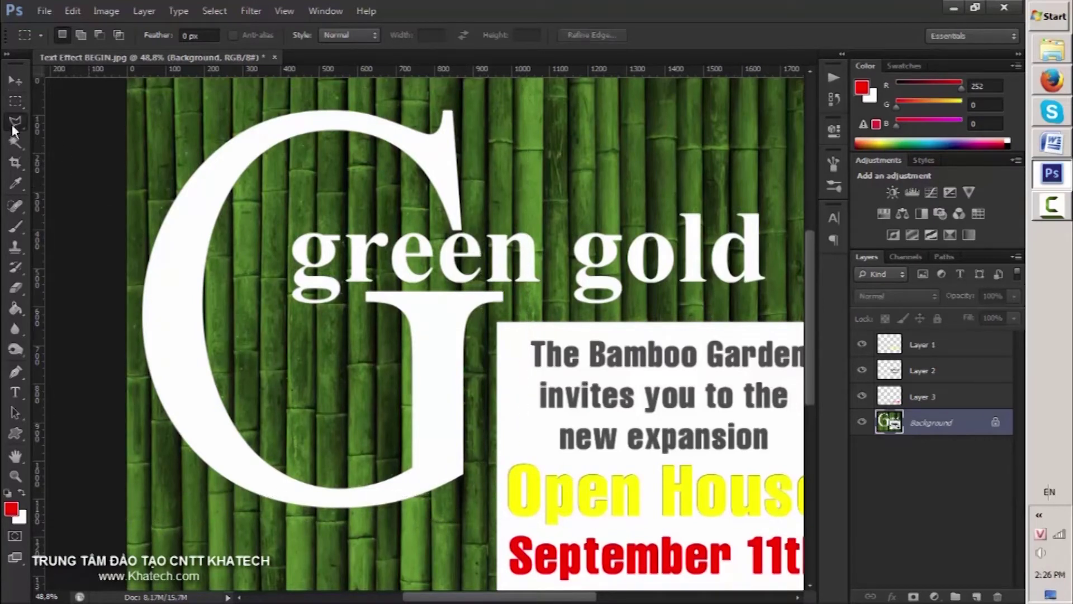
Trace a Polygonal Lasso outline around the large G and close it into a selection
drag(11, 123, 106, 138)
click(474, 103)
click(254, 95)
click(160, 157)
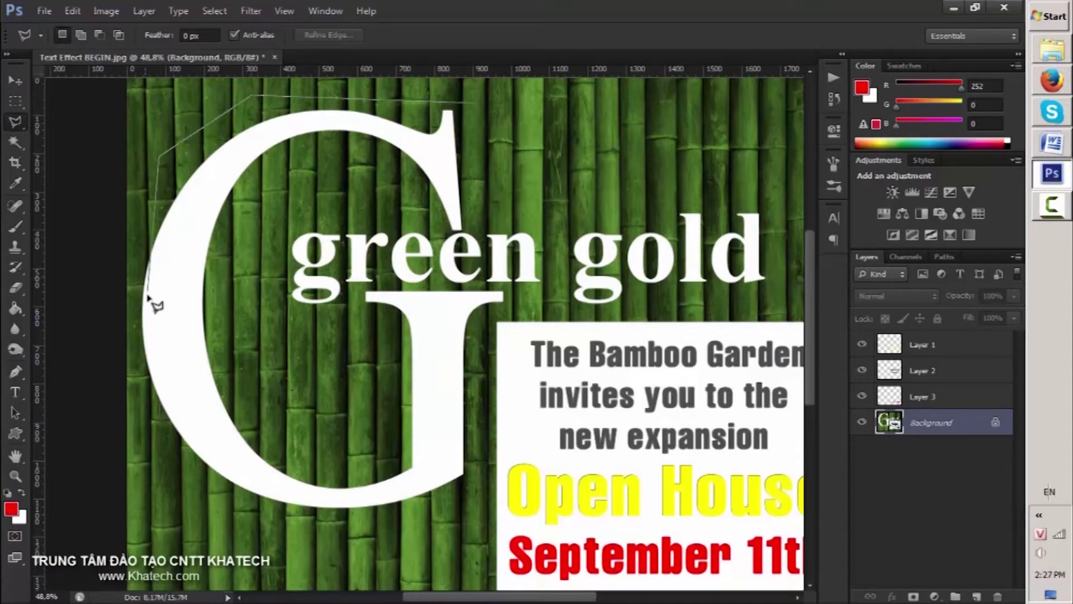
click(134, 314)
click(158, 450)
click(313, 526)
click(466, 510)
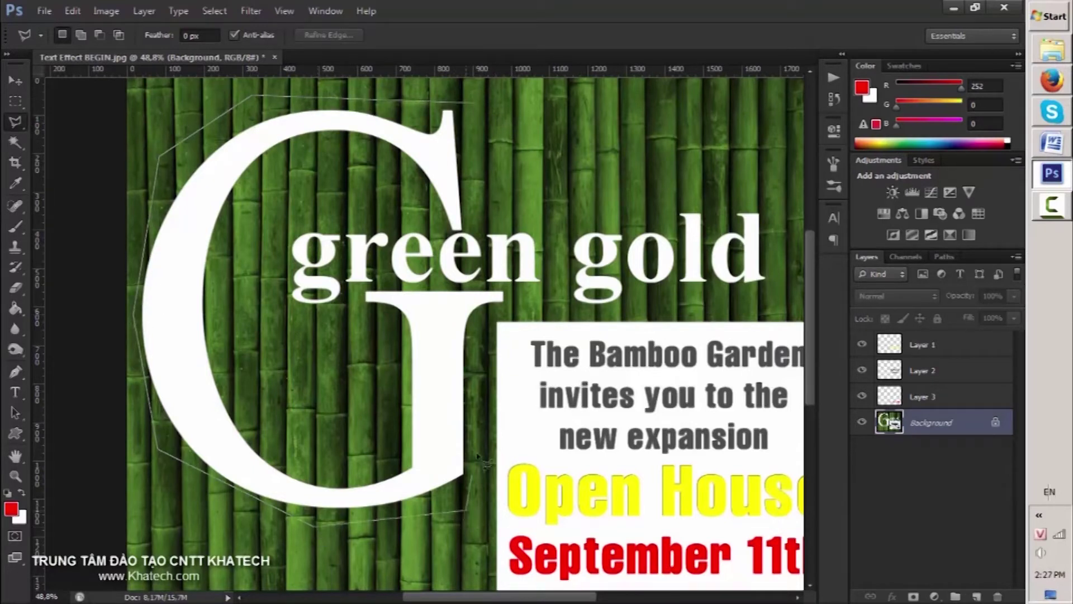
click(522, 303)
click(502, 290)
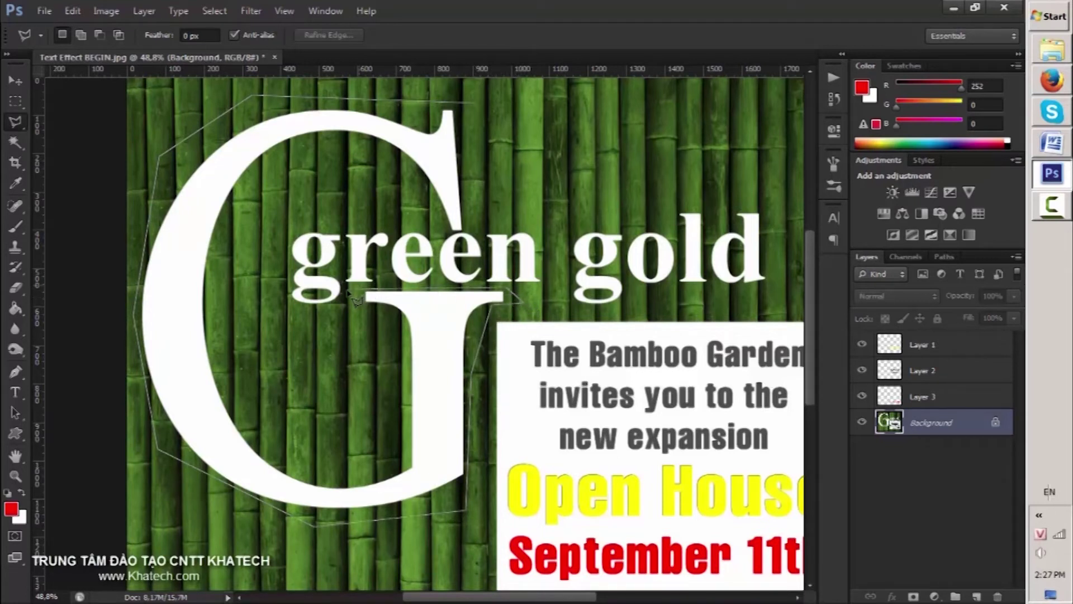
click(277, 195)
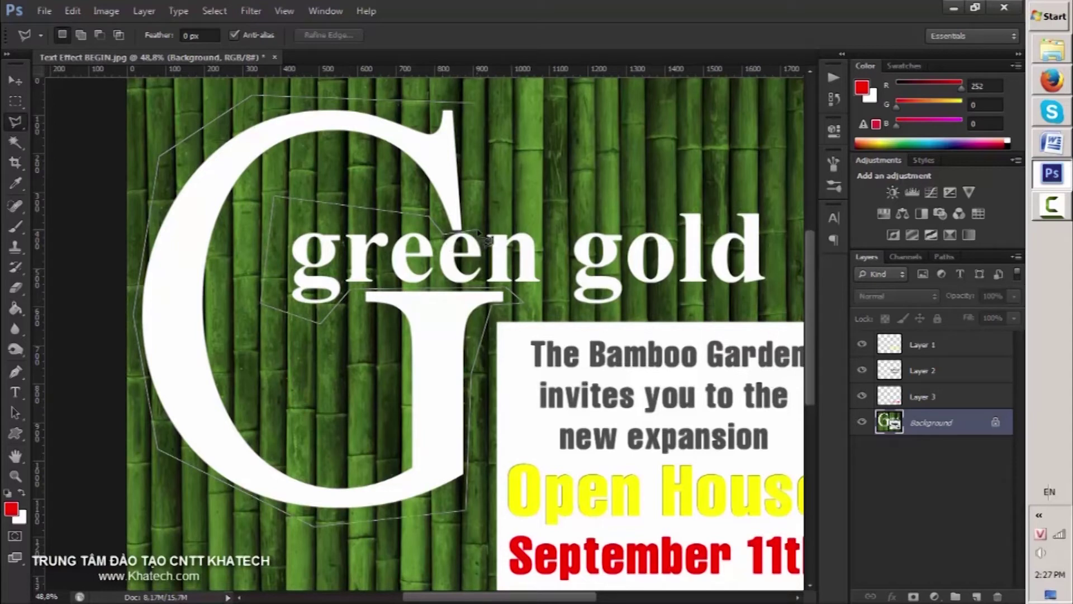
click(476, 105)
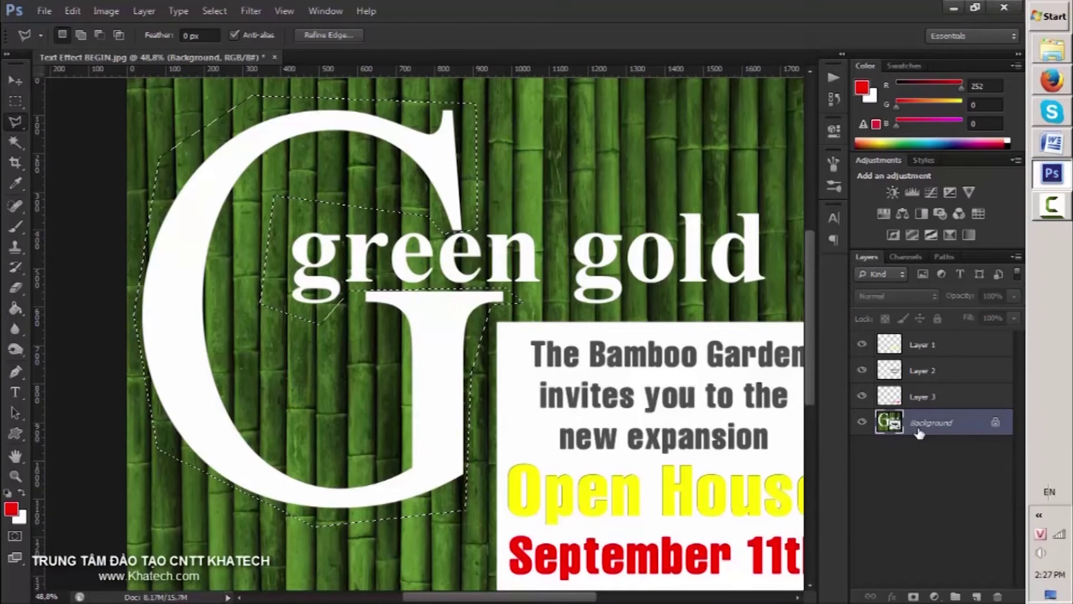
Copy the G area to Layer 4, hide the background, and delete the bamboo around the white G
key(ctrl+j)
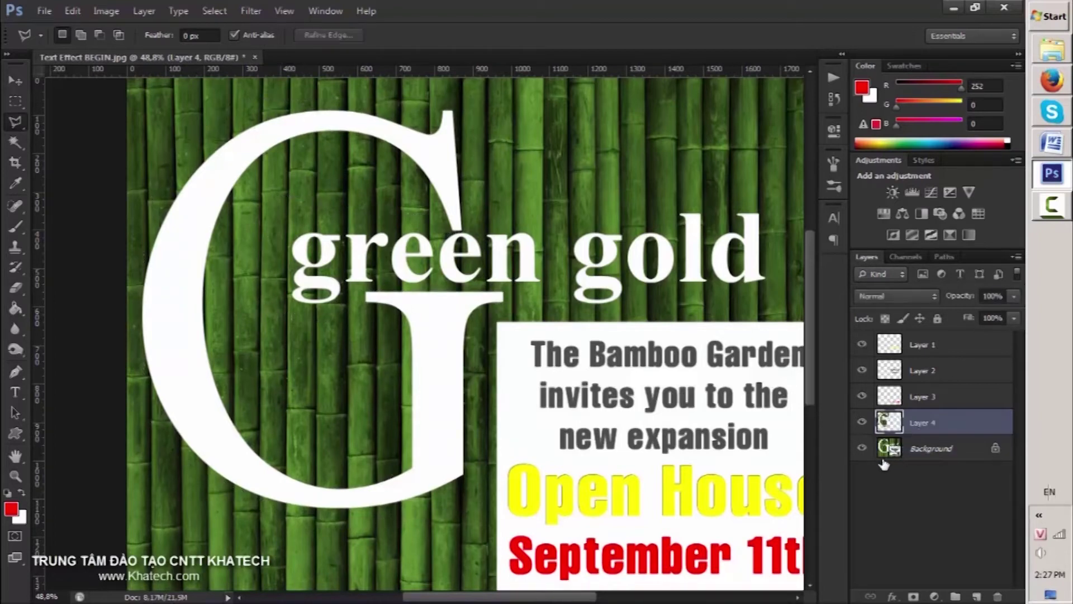
click(862, 449)
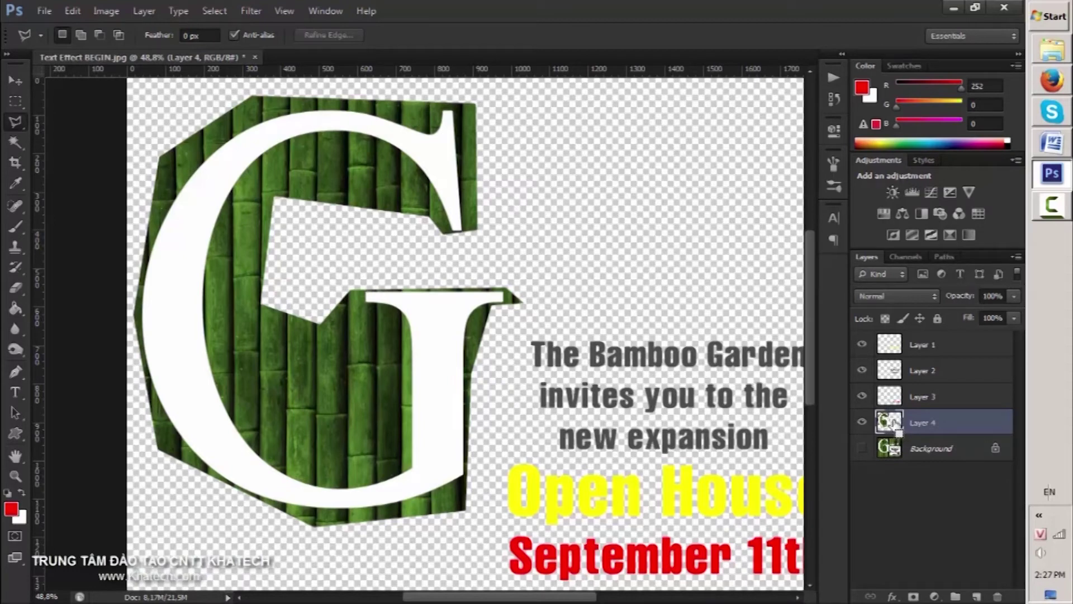
ctrl+click(893, 423)
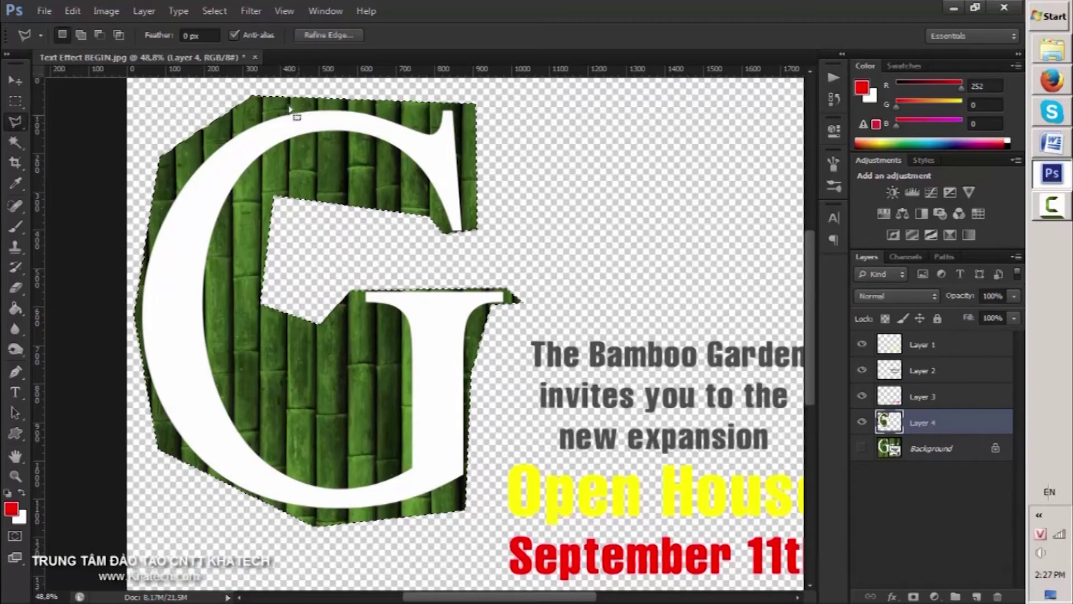
click(210, 11)
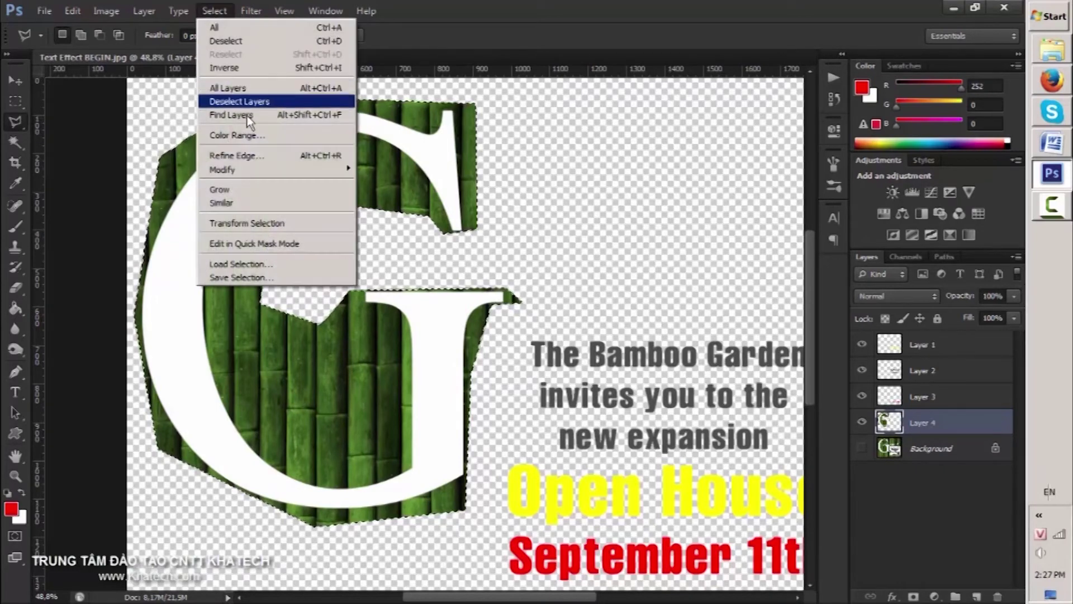
click(237, 135)
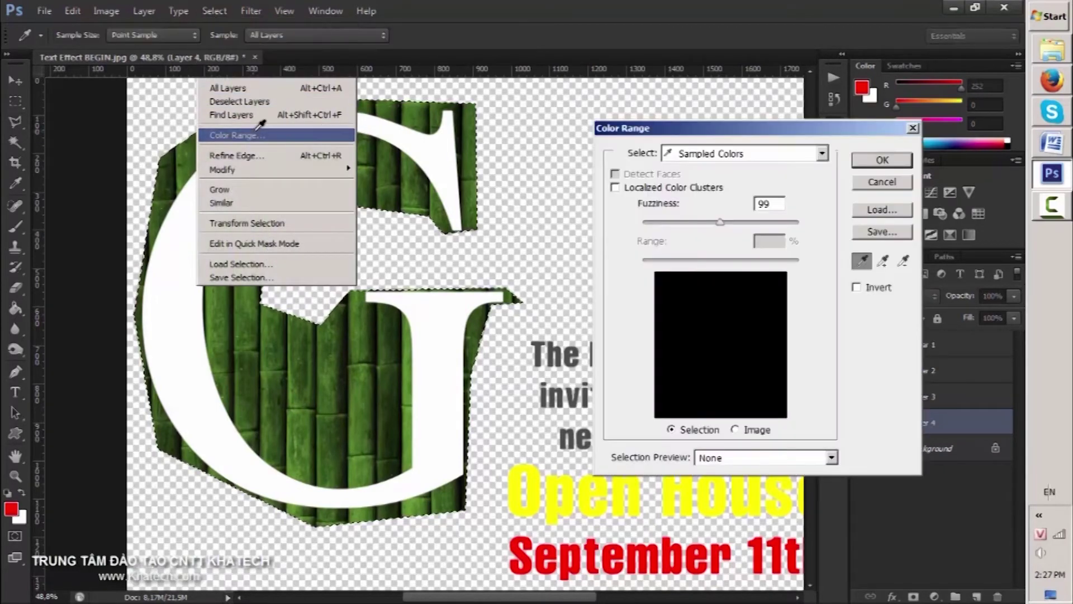
click(442, 138)
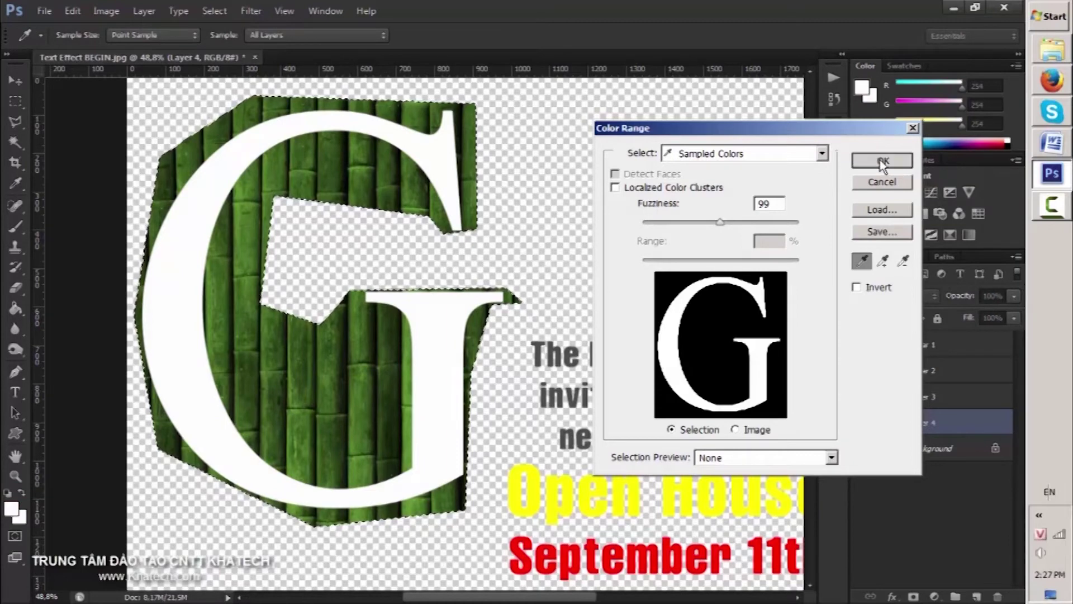
click(882, 161)
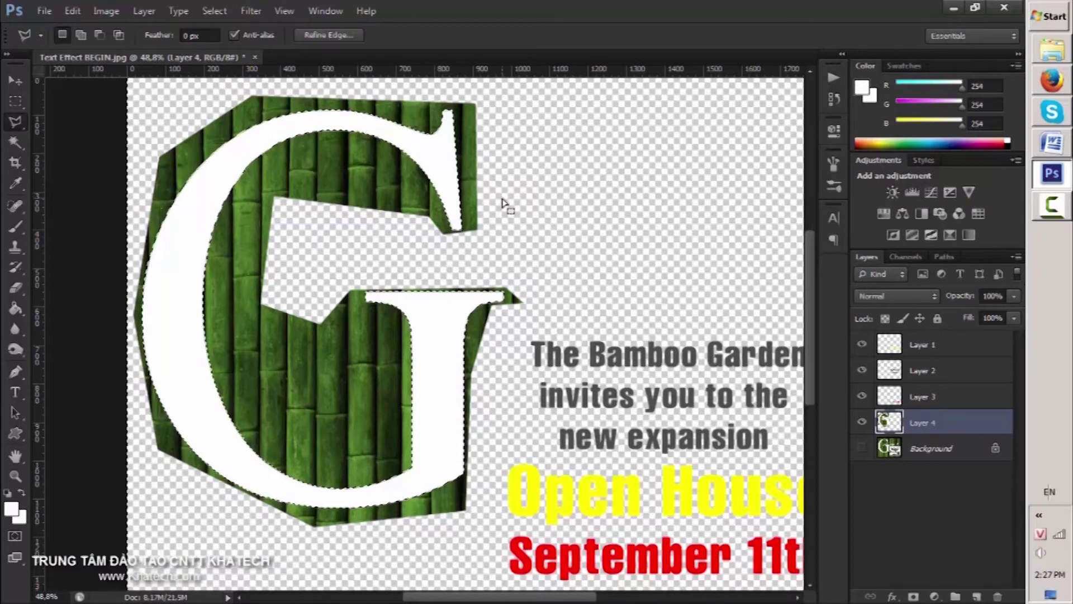
key(Delete)
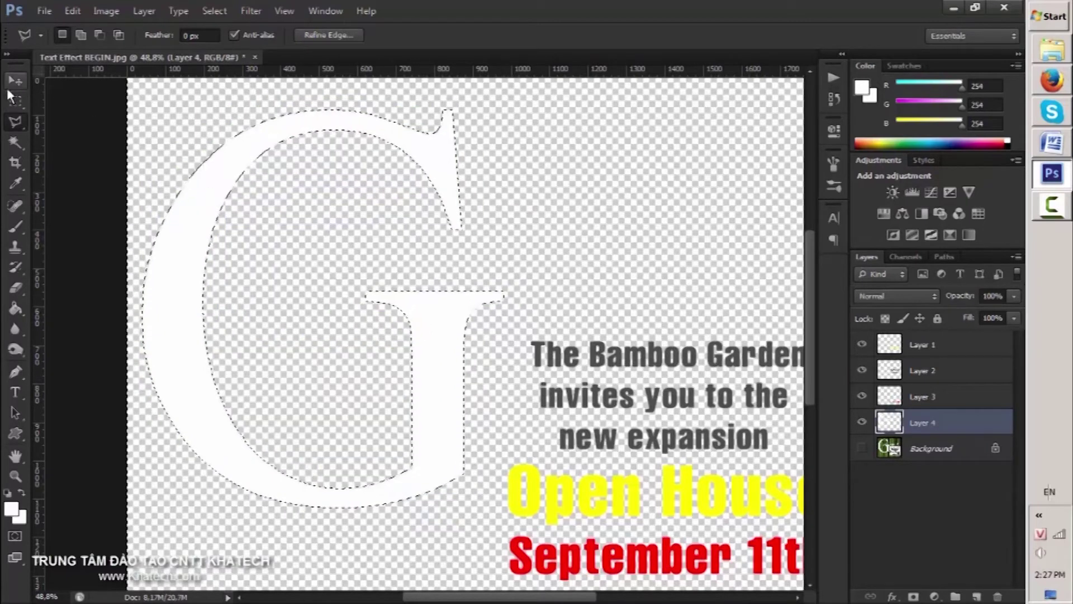
Show the background again and sample the September text's red as the foreground colour
click(13, 82)
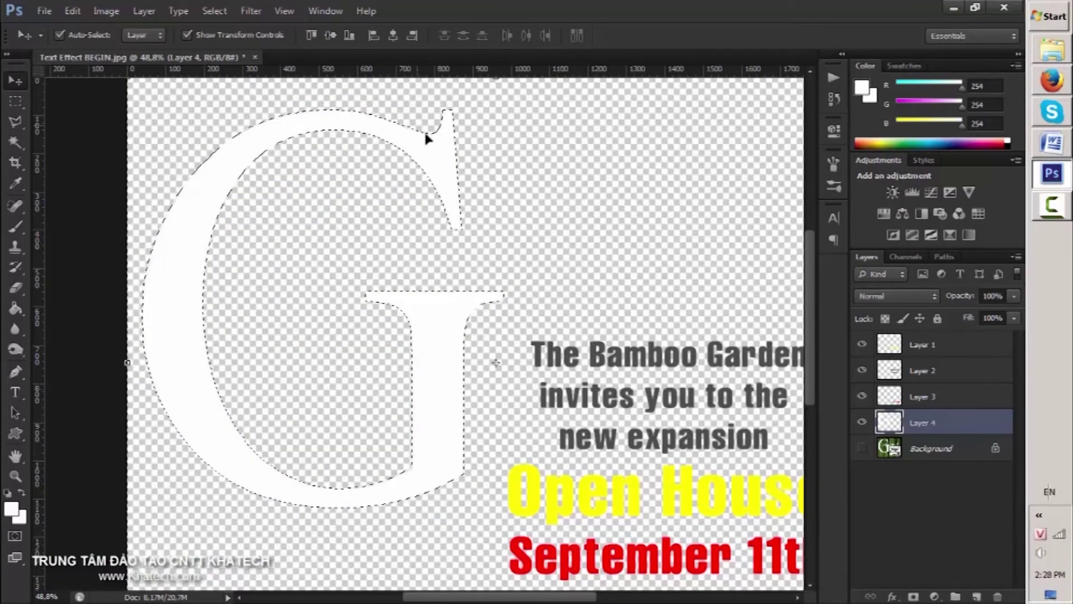
key(ctrl+d)
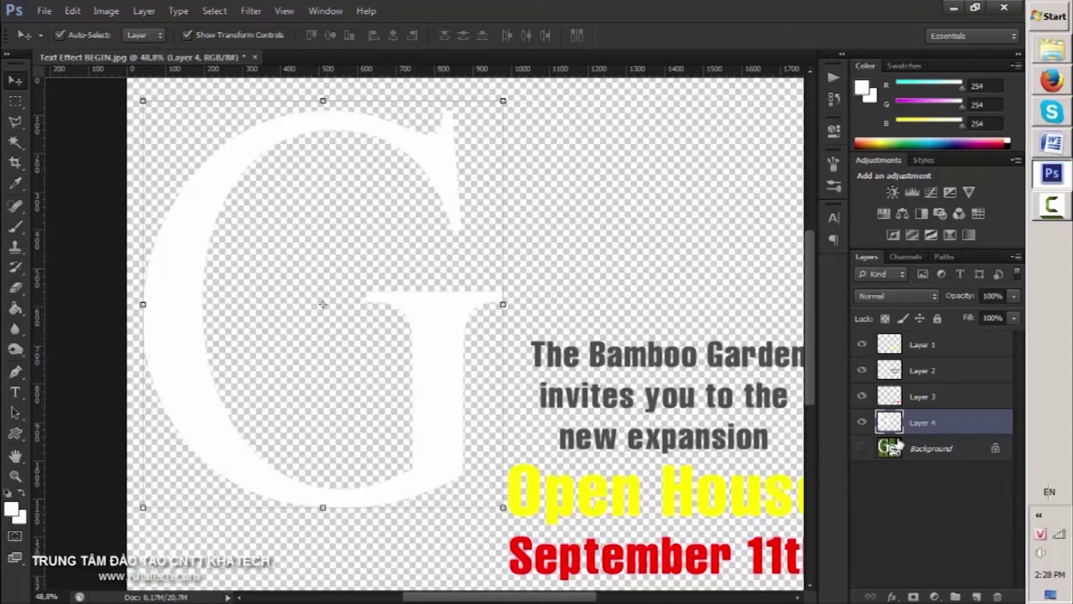
click(862, 448)
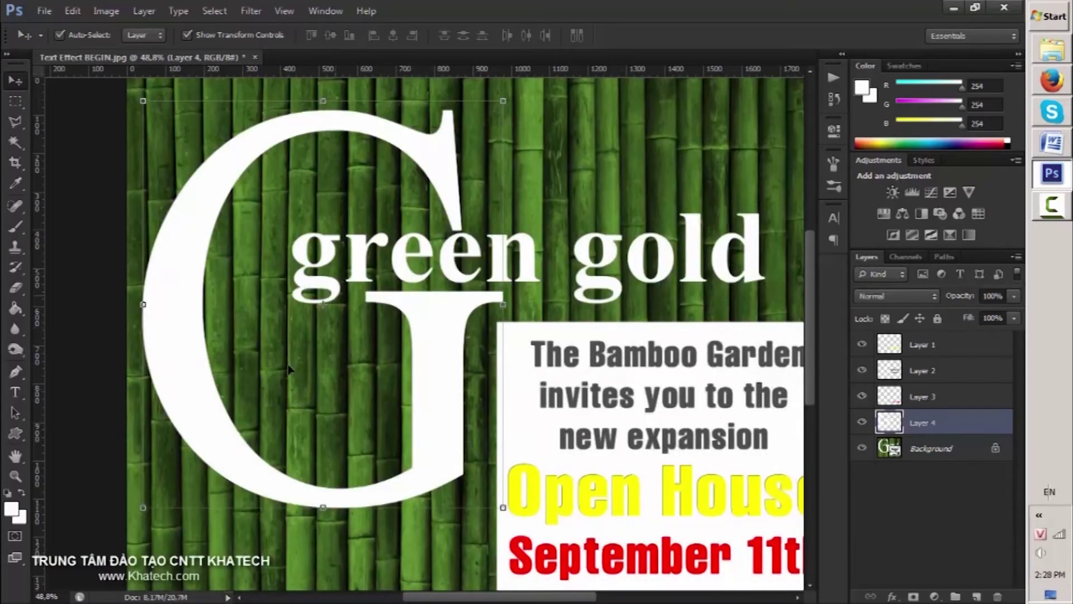
click(13, 511)
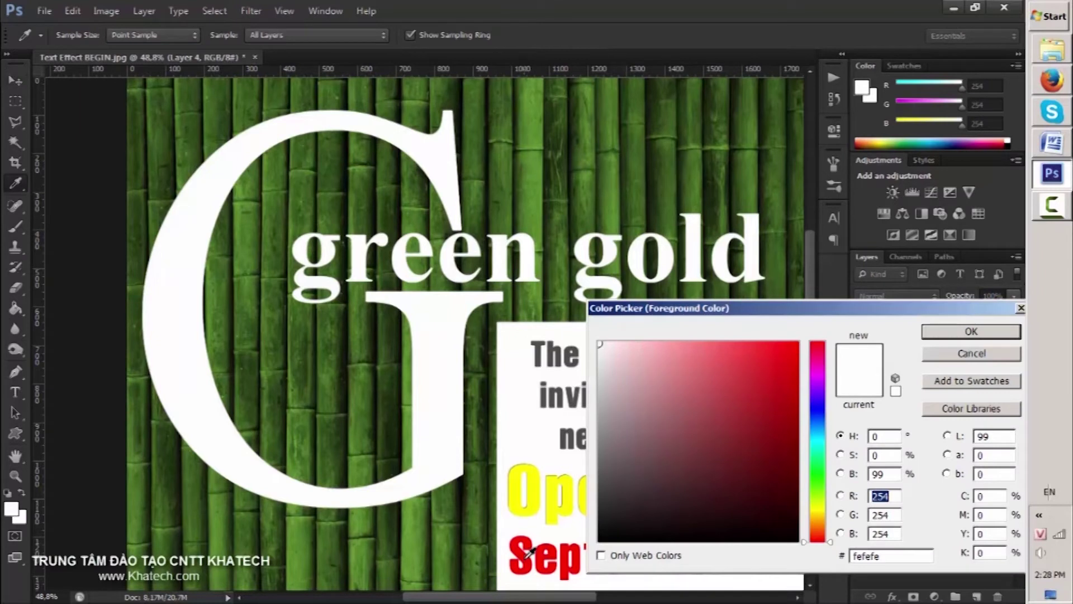
click(529, 552)
click(957, 332)
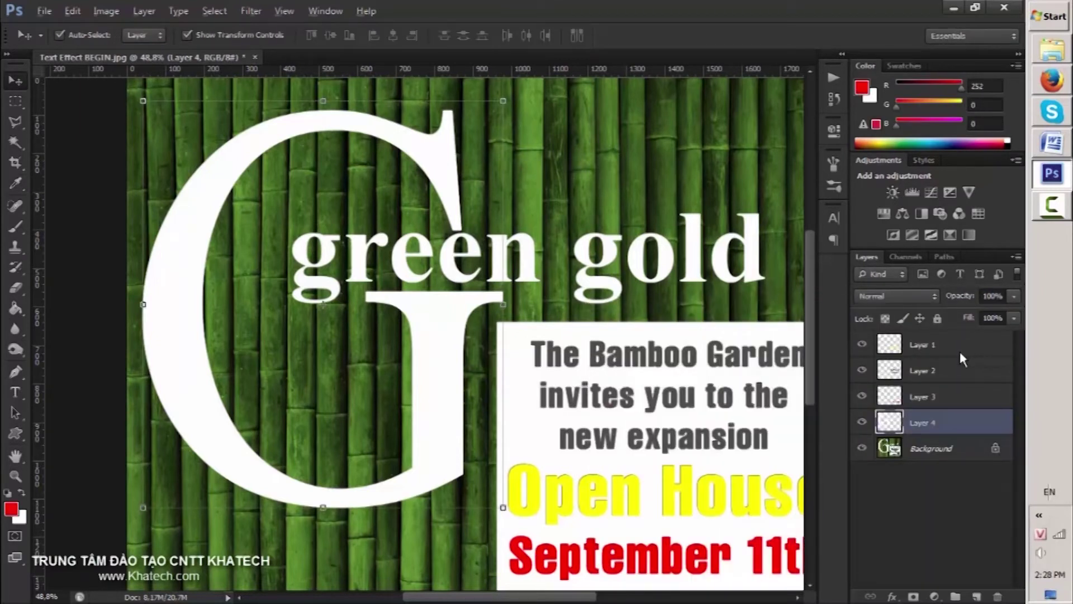
Fill only the G's letter shape on Layer 4 with red and deselect
key(alt+BackSpace)
key(ctrl+z)
ctrl+click(889, 426)
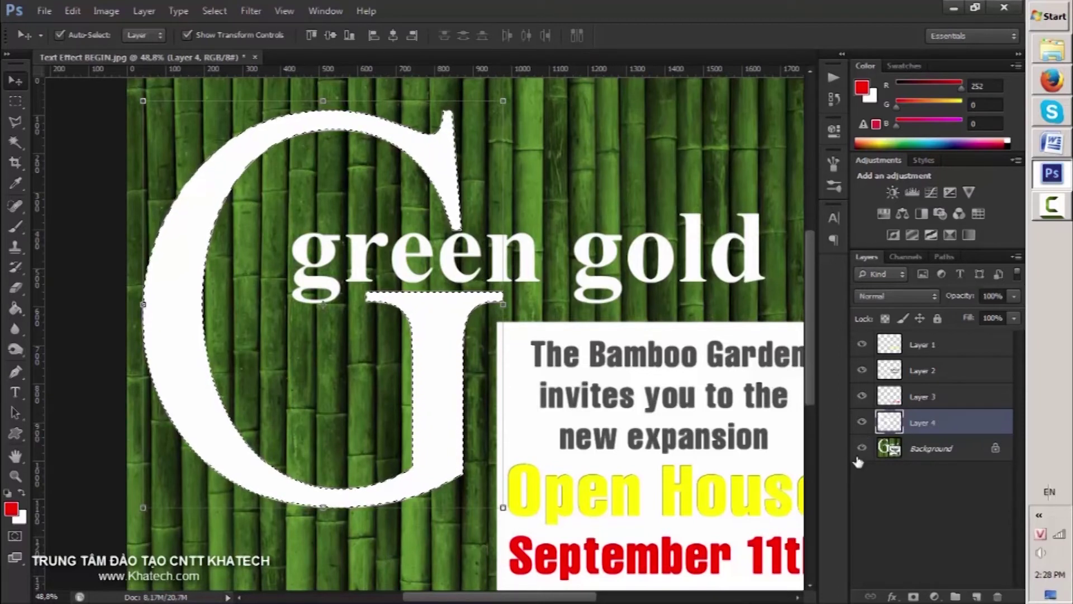
key(alt+BackSpace)
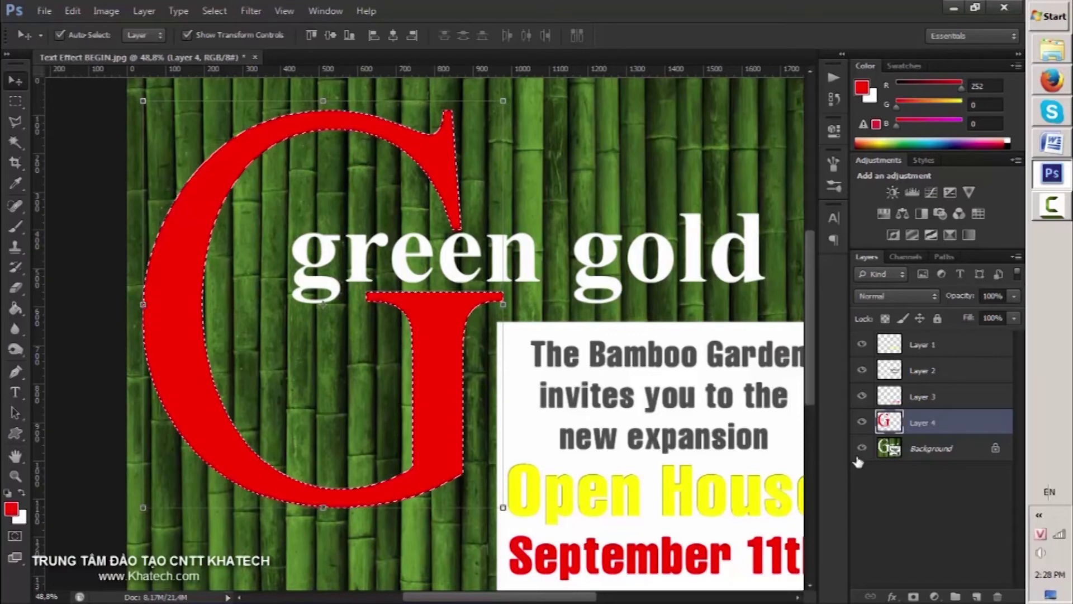
key(ctrl+d)
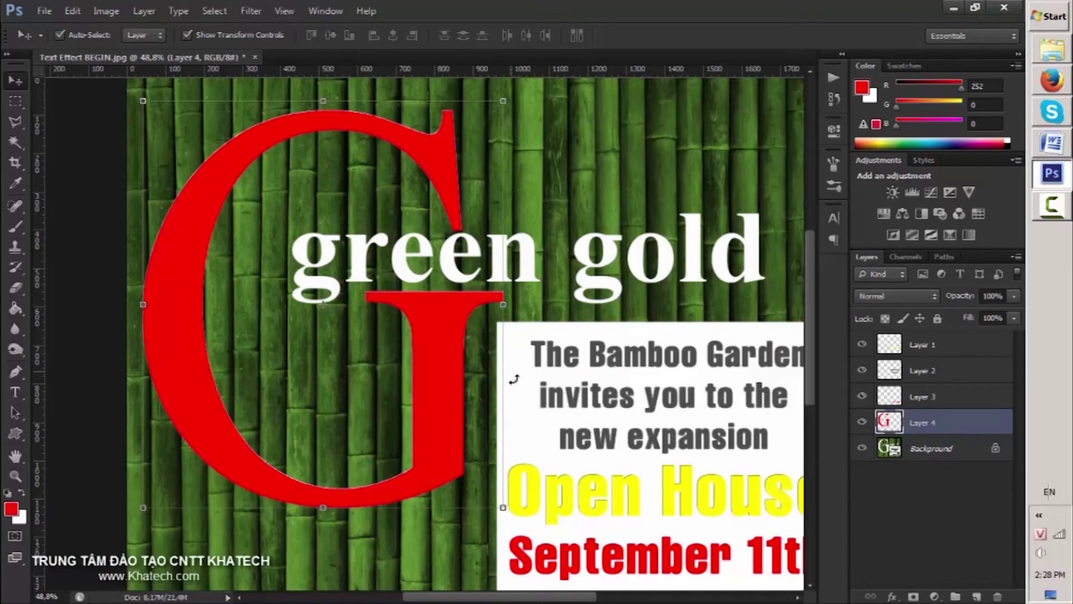
click(583, 185)
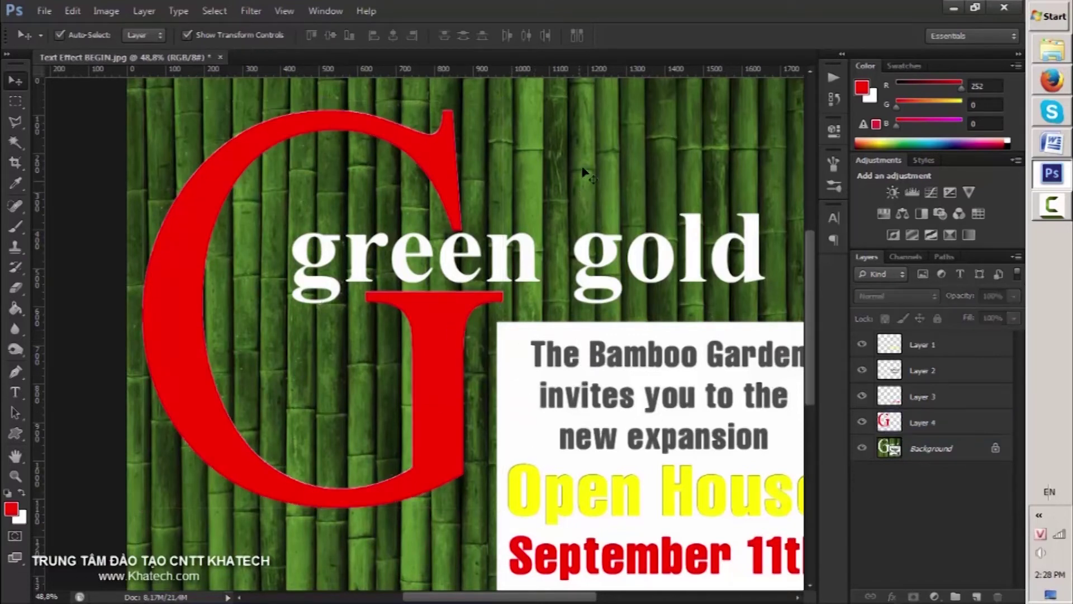
Lasso the green gold title, copy it to Layer 5, and hide the background
click(919, 451)
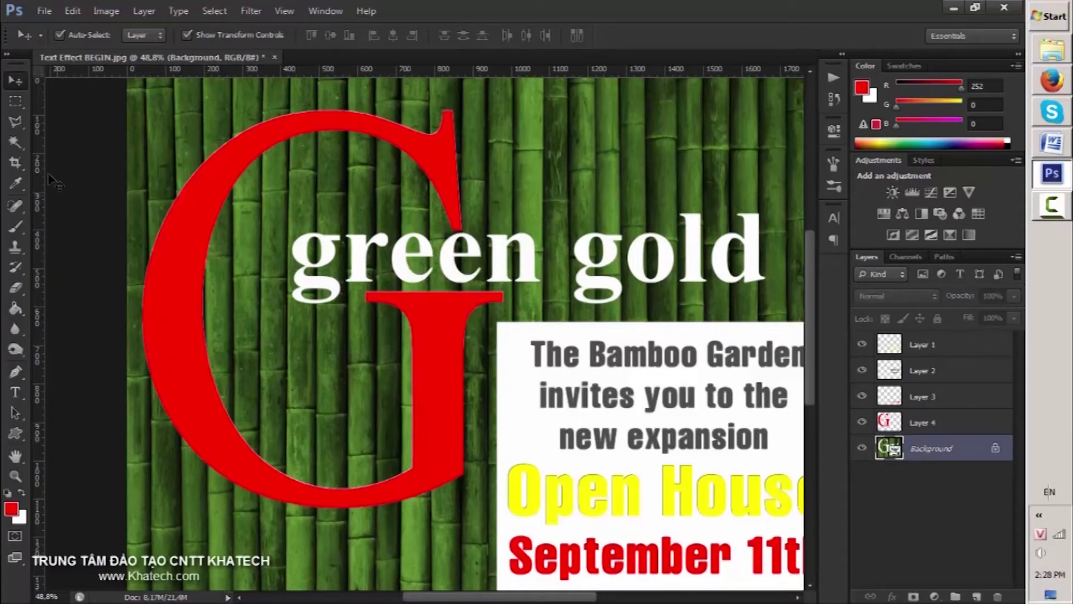
click(13, 122)
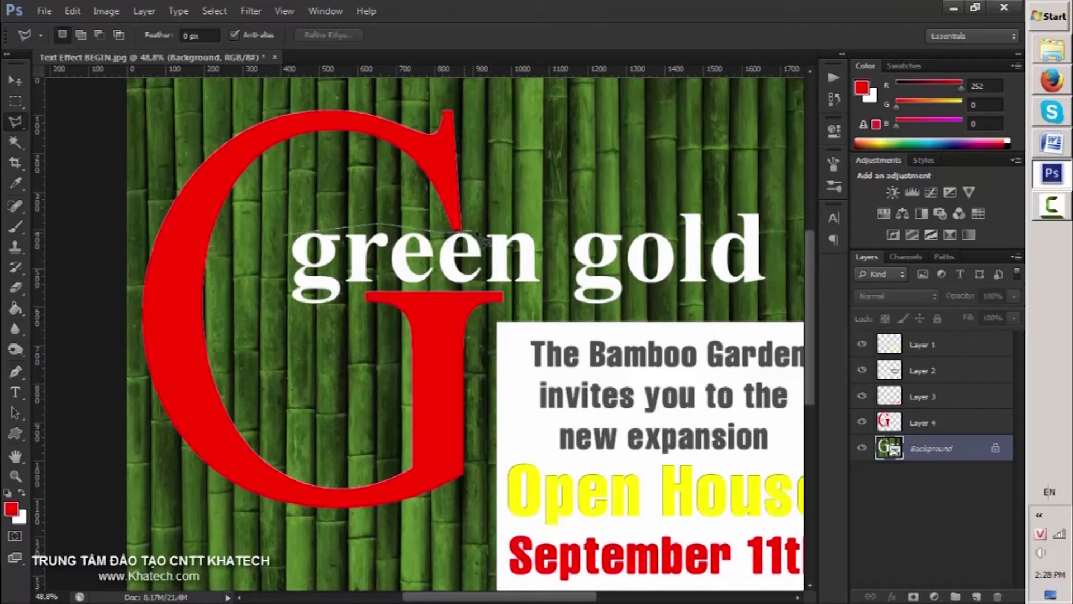
click(498, 229)
click(767, 197)
click(789, 300)
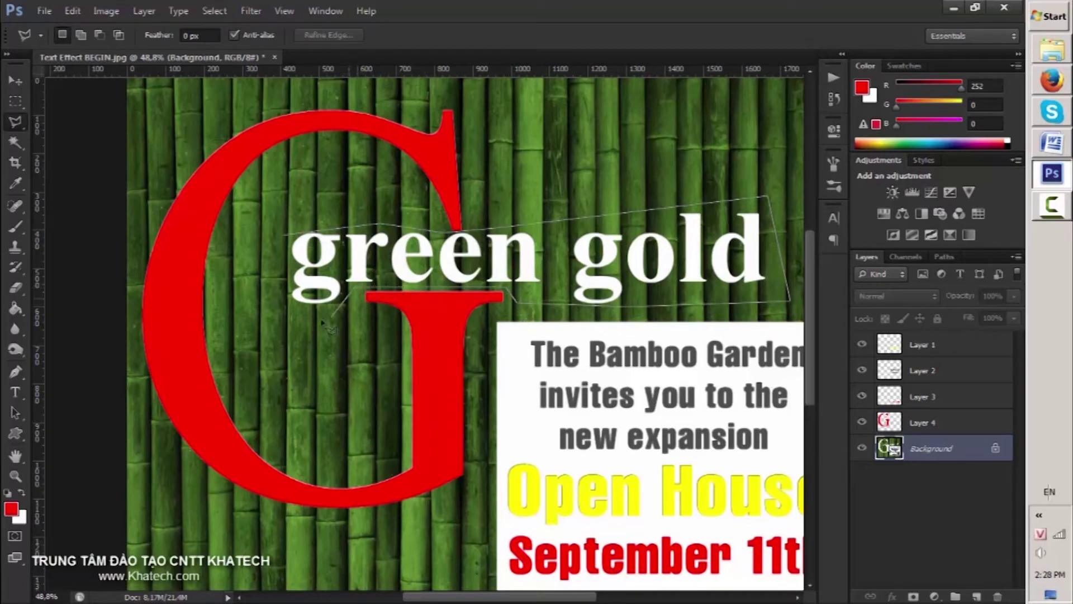
click(274, 306)
click(286, 239)
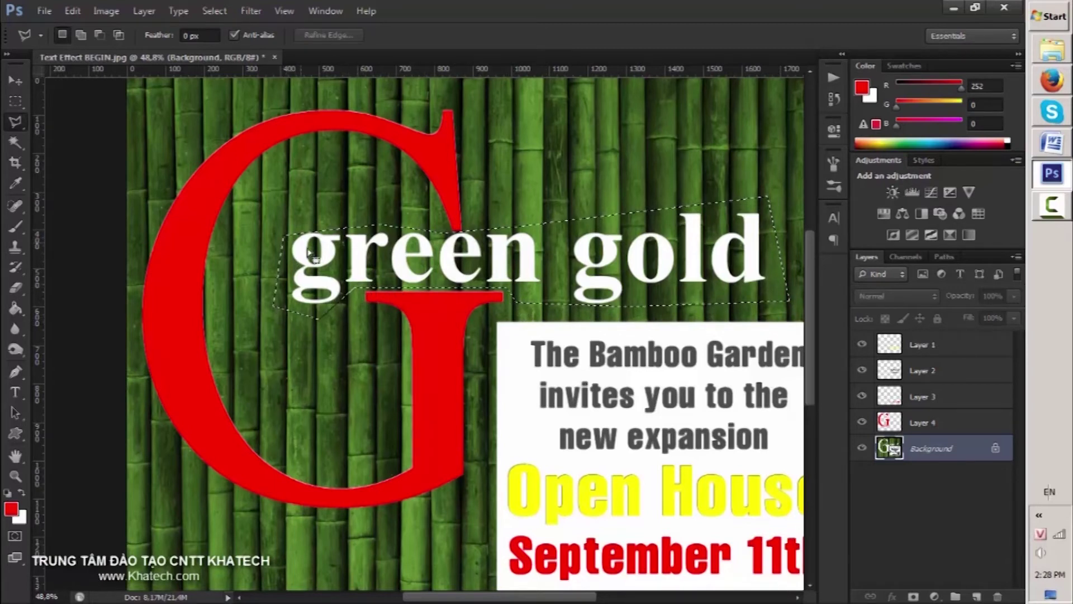
key(v)
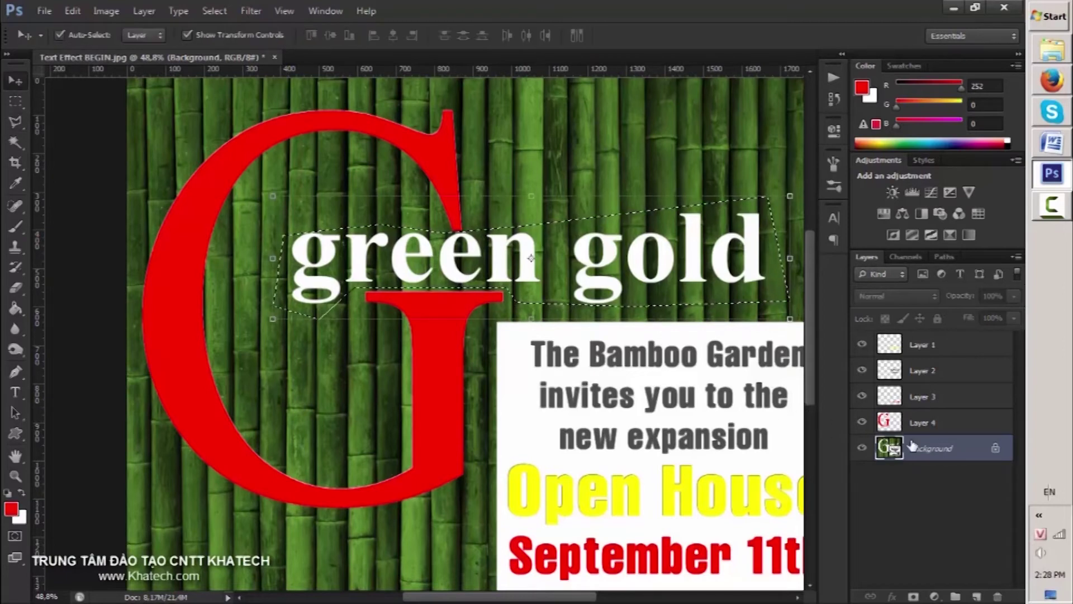
key(ctrl+j)
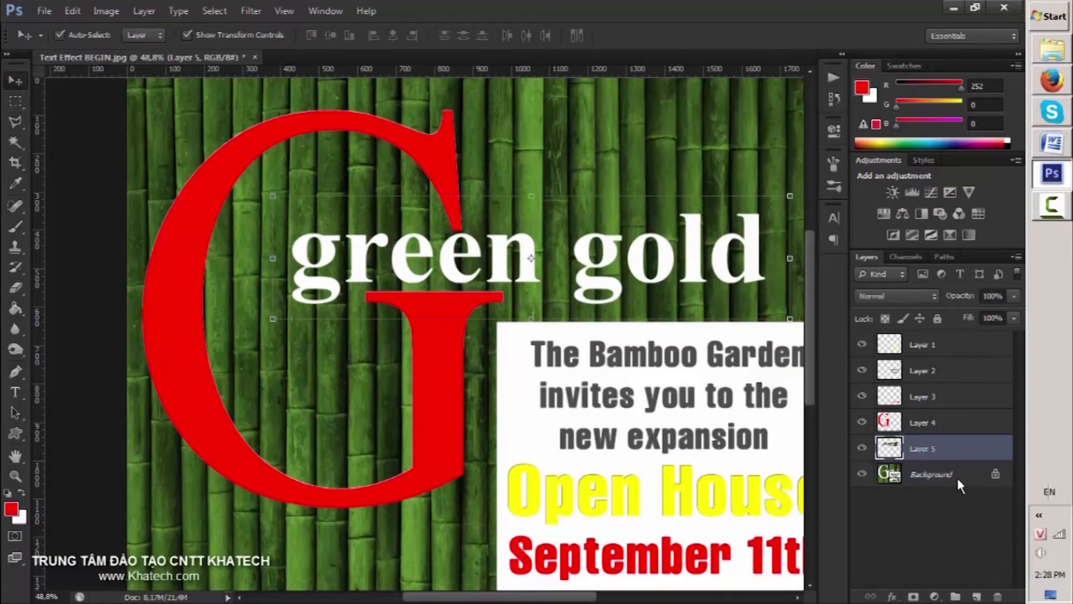
click(863, 475)
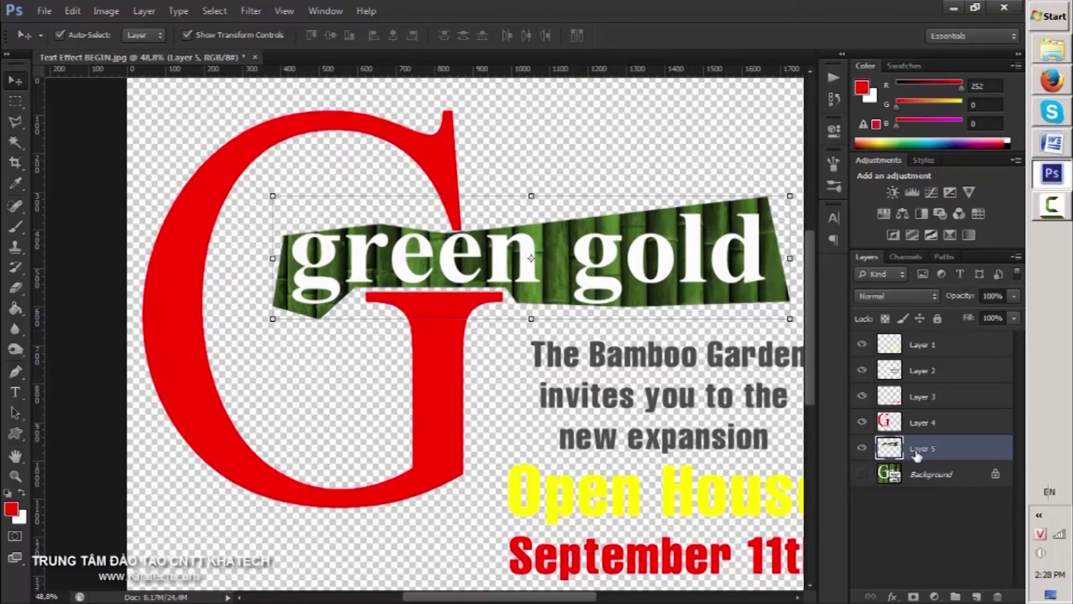
Select the white letters with Color Range, invert, and delete the surrounding bamboo pixels
click(214, 11)
click(256, 136)
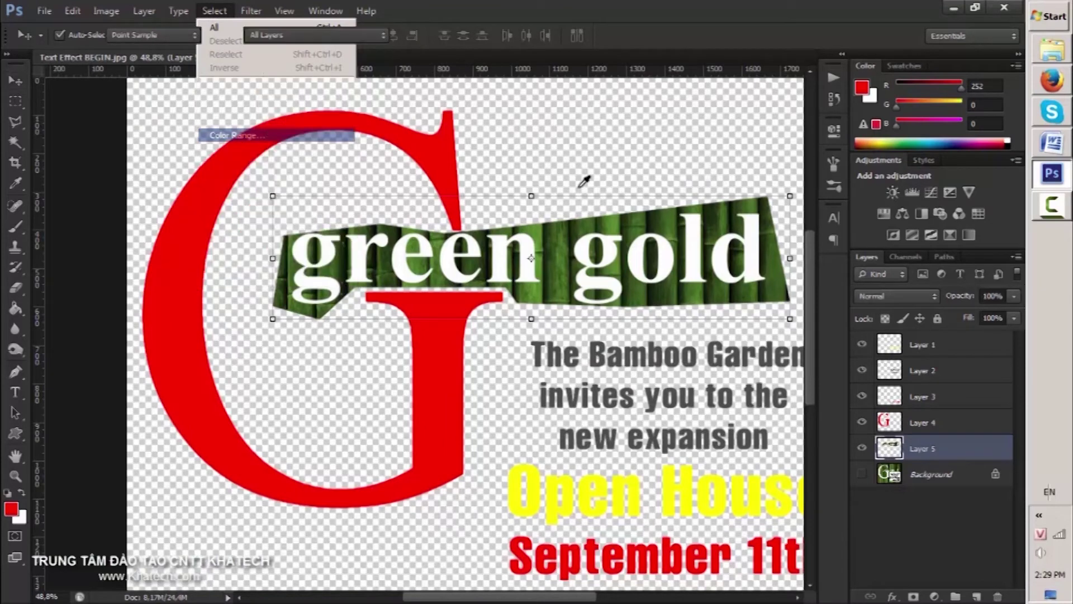
click(562, 234)
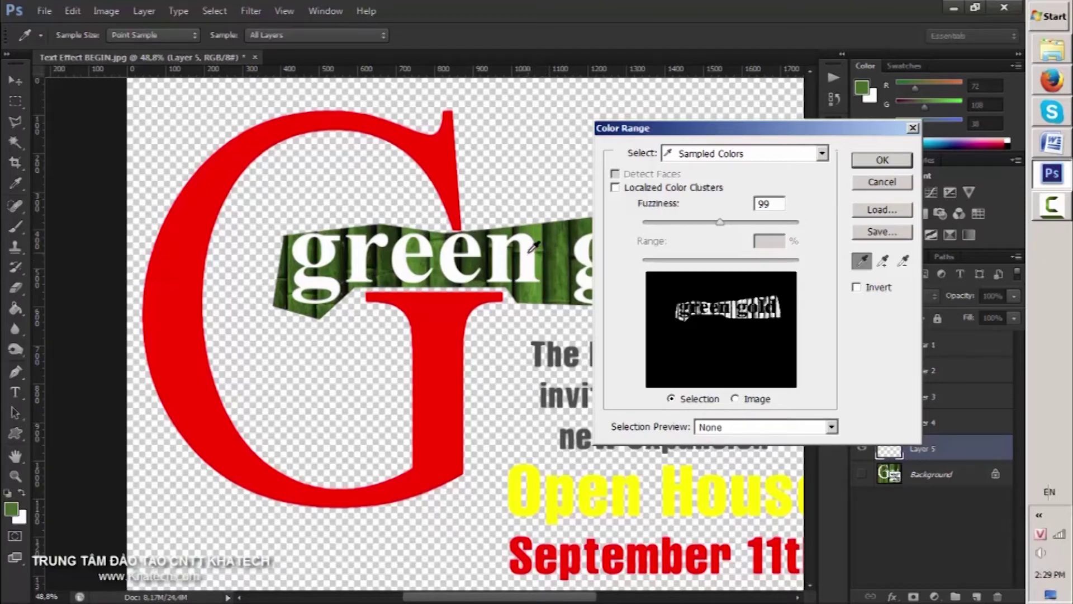
click(530, 250)
click(889, 163)
key(v)
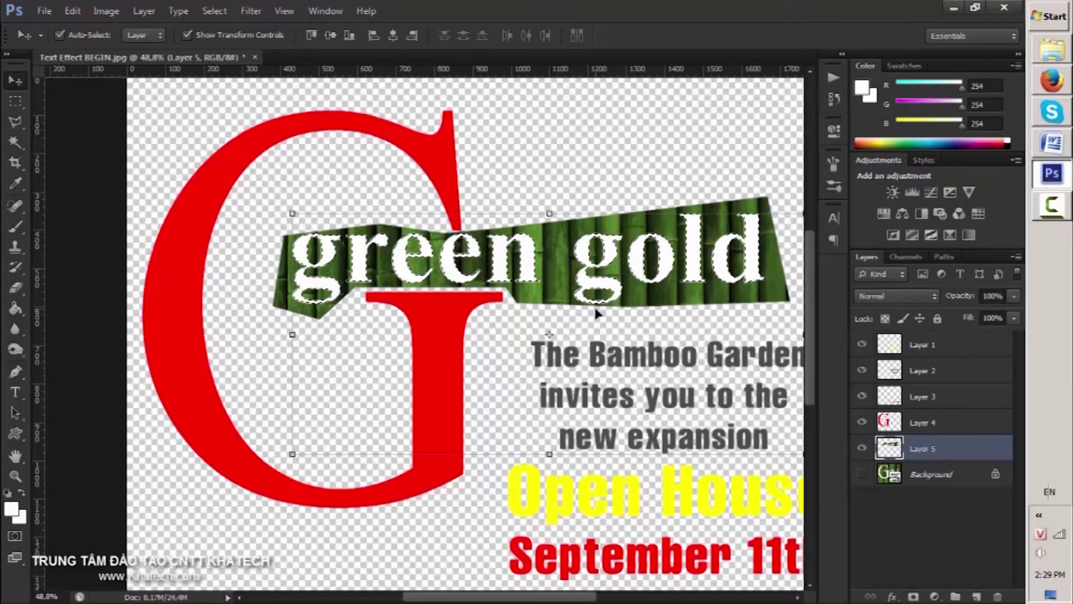
click(211, 12)
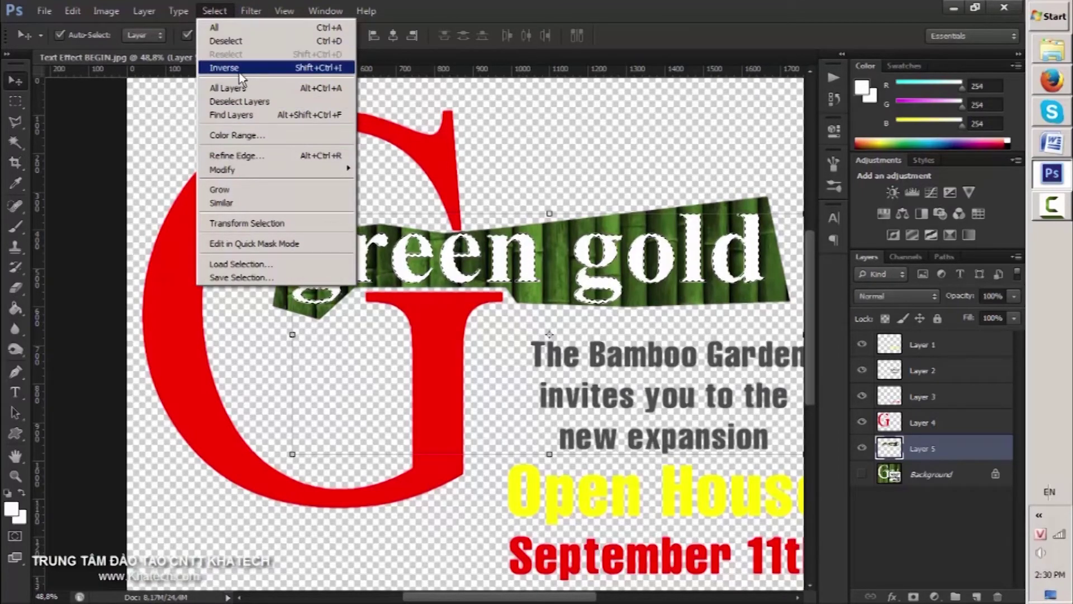
click(312, 72)
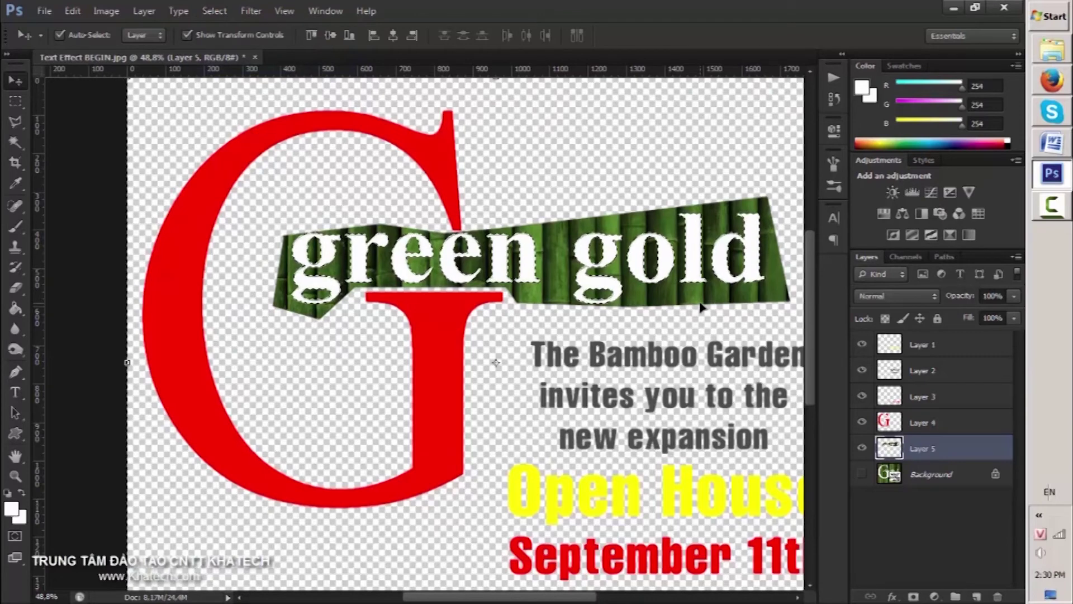
key(Delete)
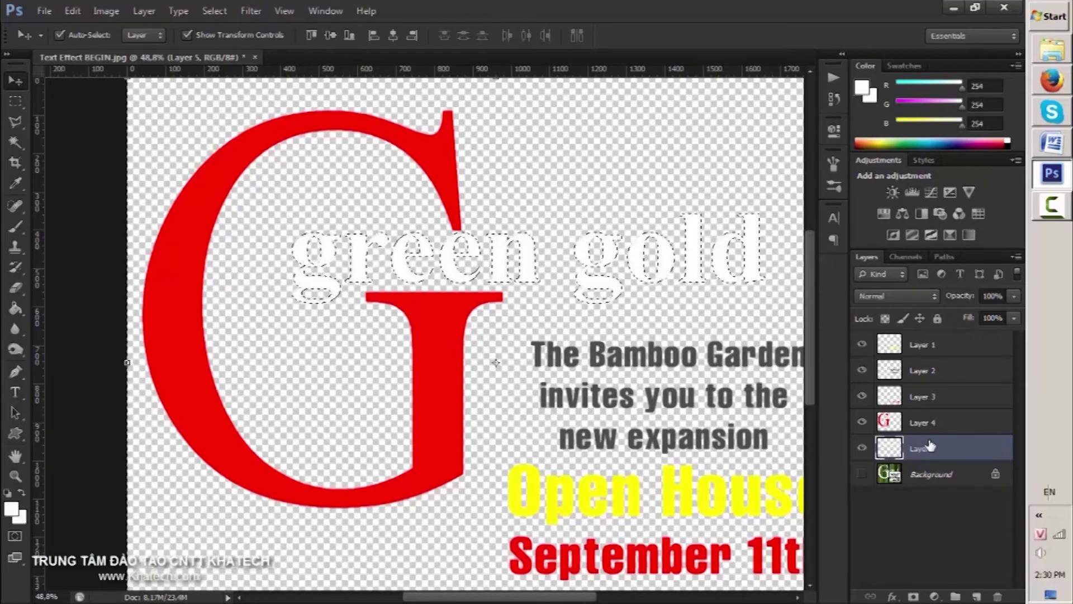
key(ctrl+d)
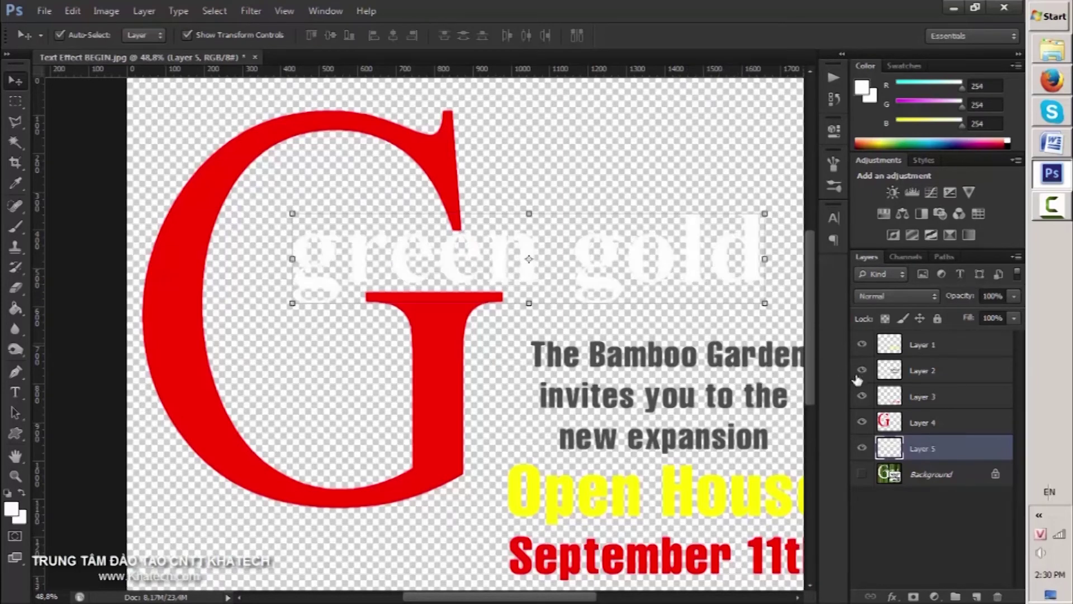
Show the background again and sample the invitation text's grey #4d4d4d as foreground colour
click(862, 474)
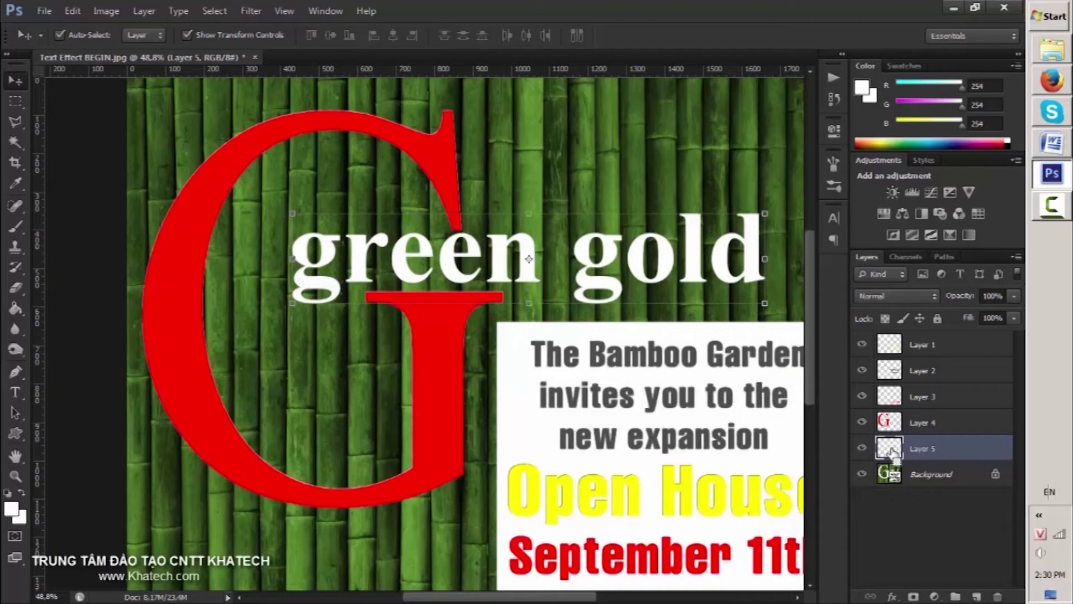
ctrl+click(891, 448)
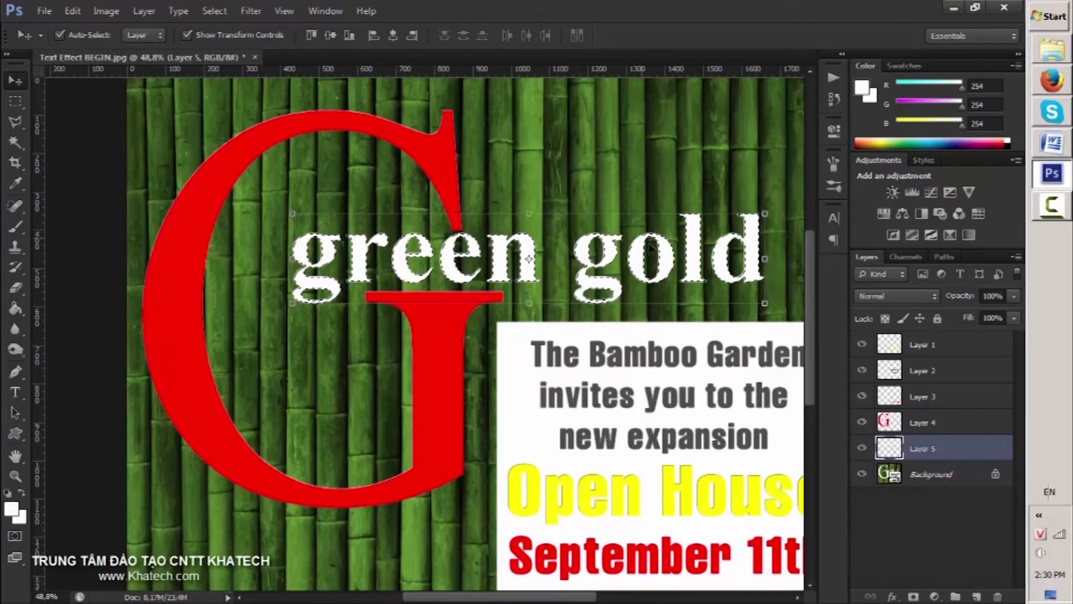
key(ctrl+d)
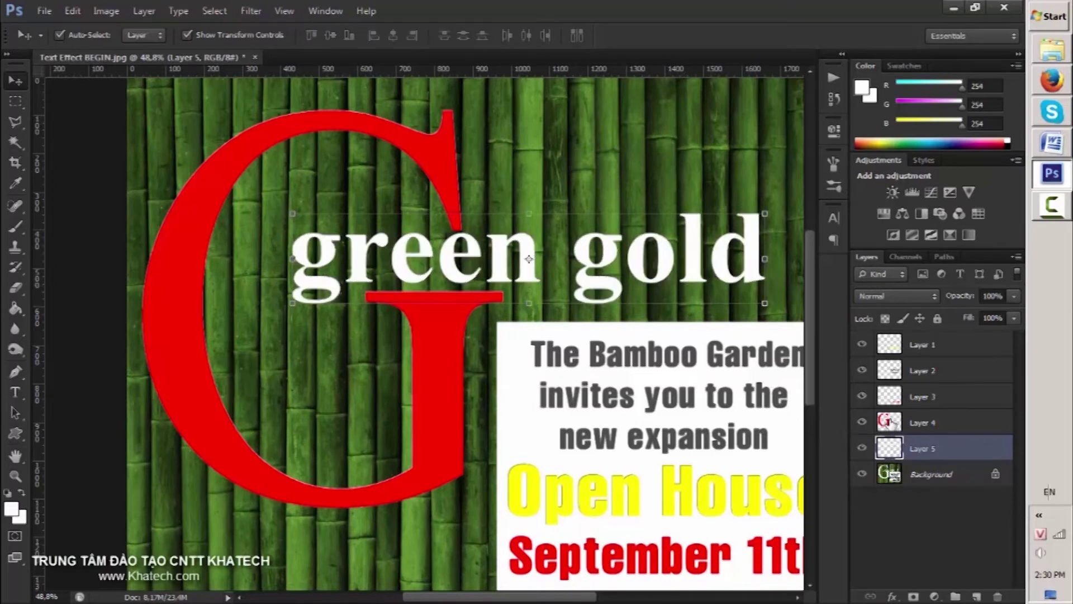
click(12, 512)
click(579, 389)
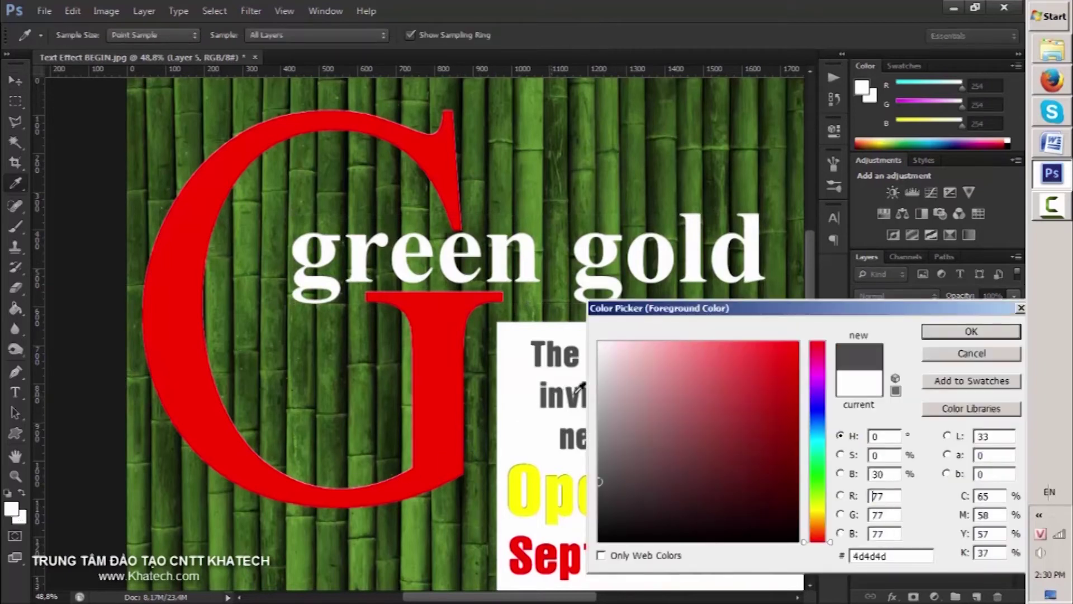
click(960, 338)
key(v)
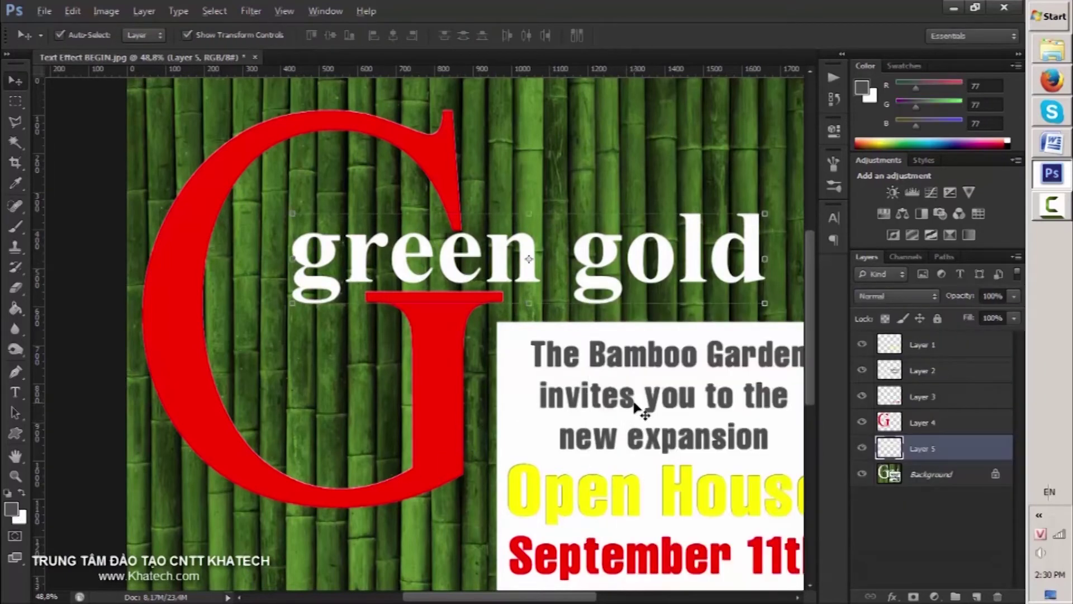
Fill the green gold letters with the dark grey, deselect, and zoom out to the whole poster
key(alt+BackSpace)
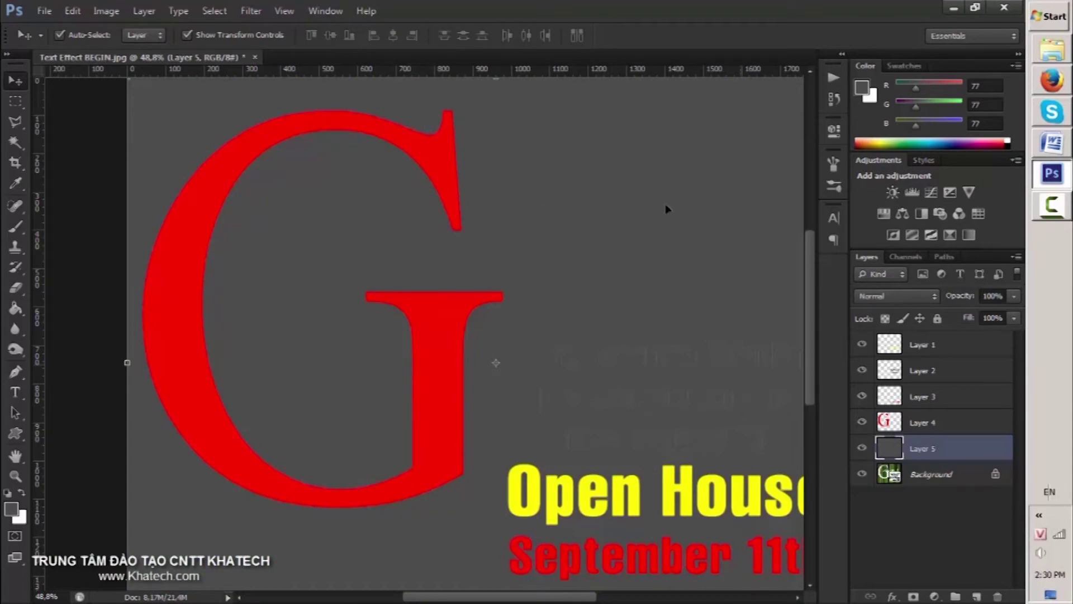
key(ctrl+z)
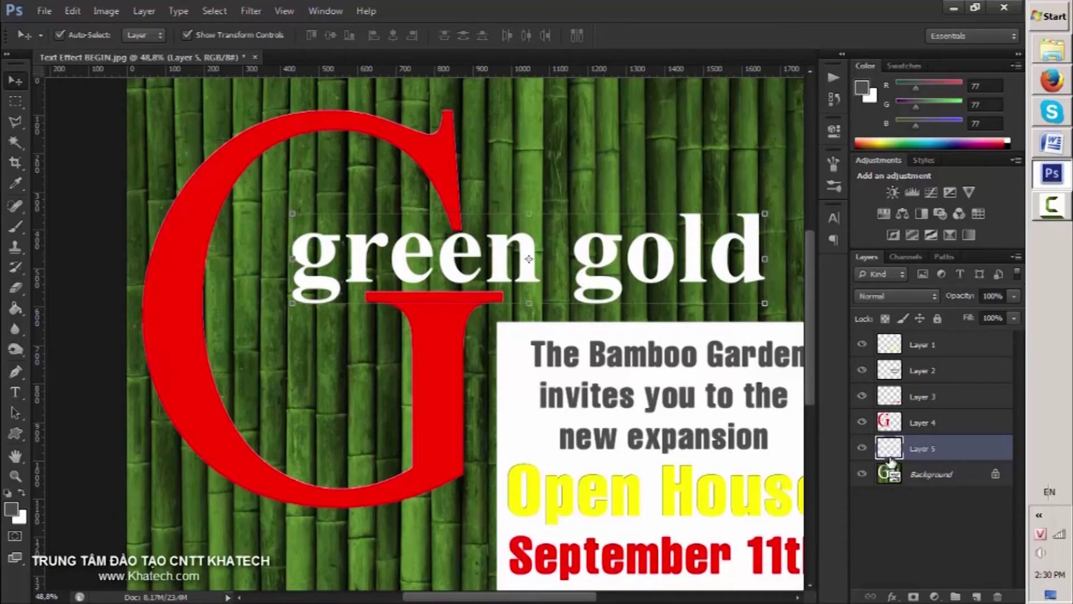
ctrl+click(889, 447)
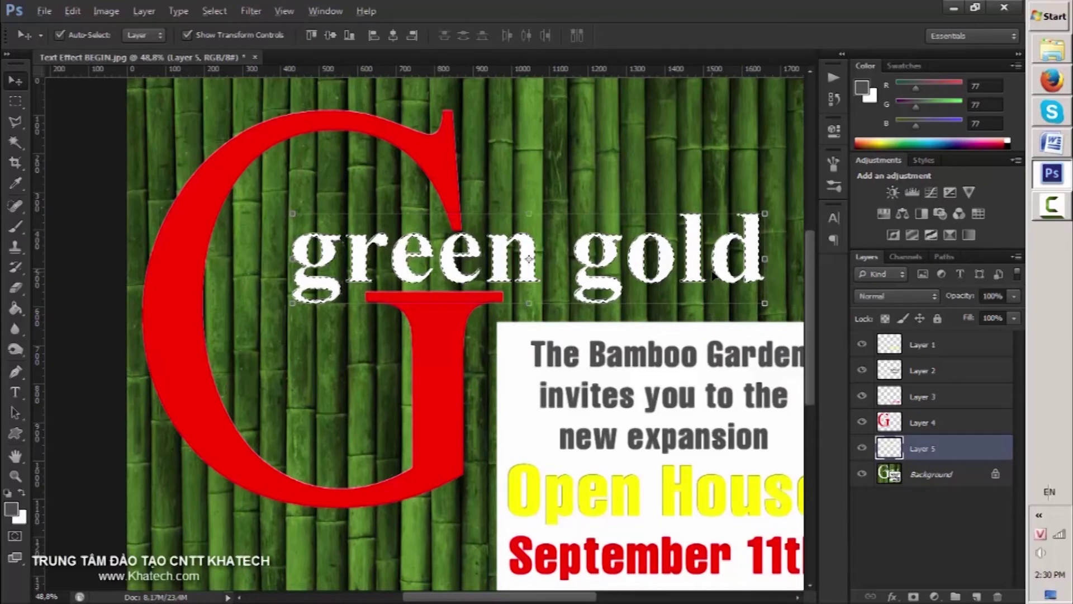
key(alt+BackSpace)
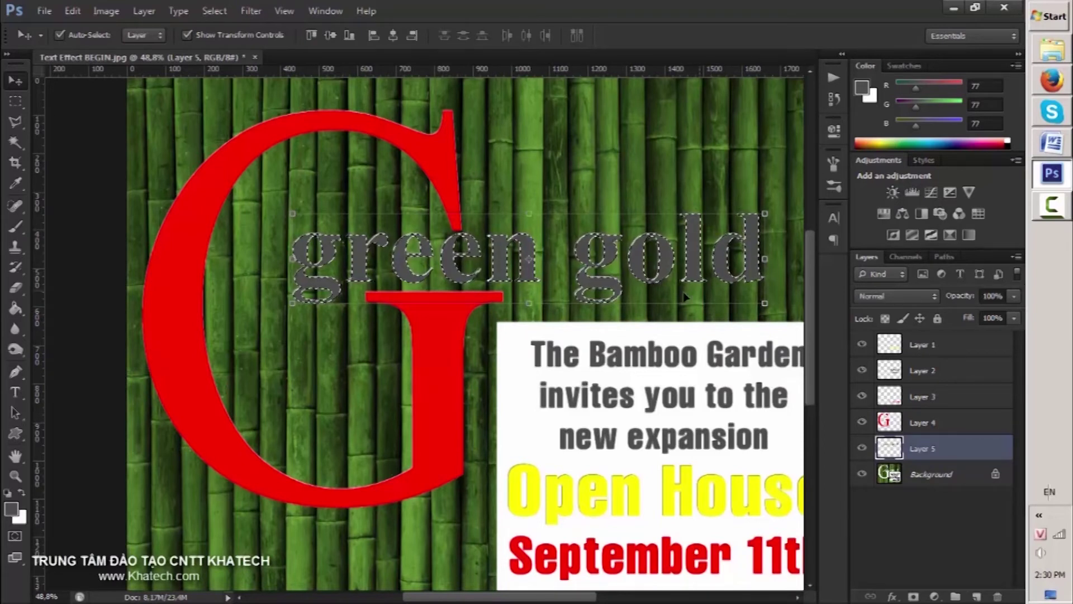
key(ctrl+d)
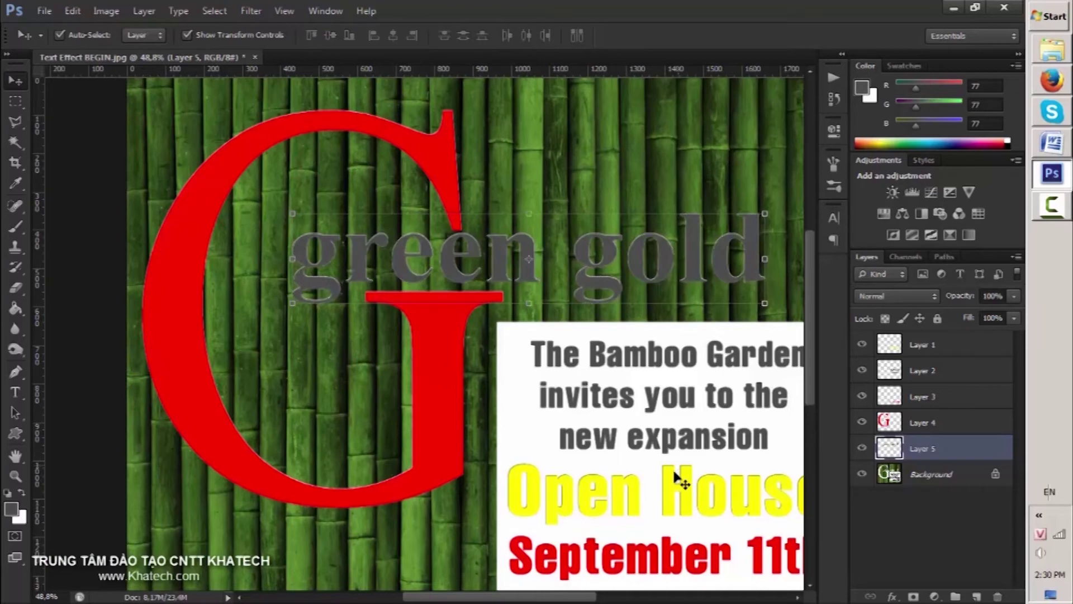
key(ctrl+0)
scroll(442, 311, down, 1)
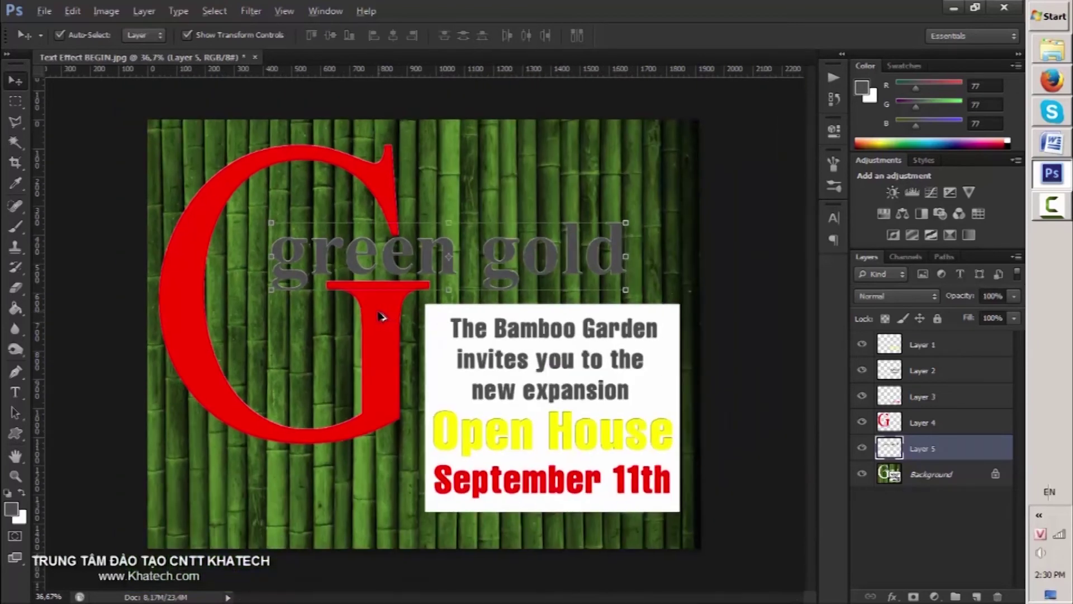
click(753, 257)
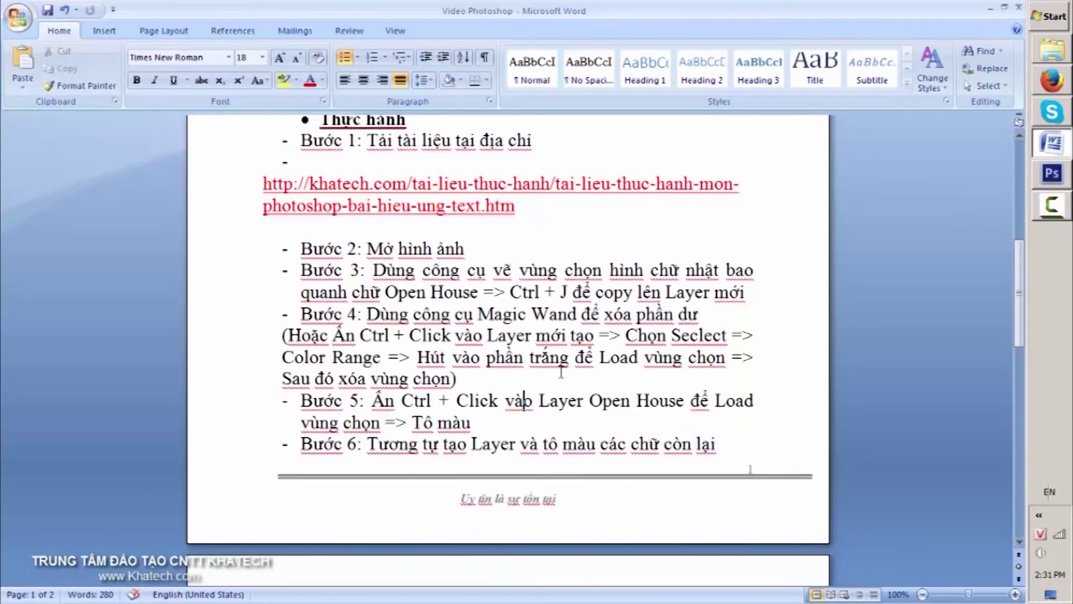
click(1051, 143)
scroll(554, 364, down, 3)
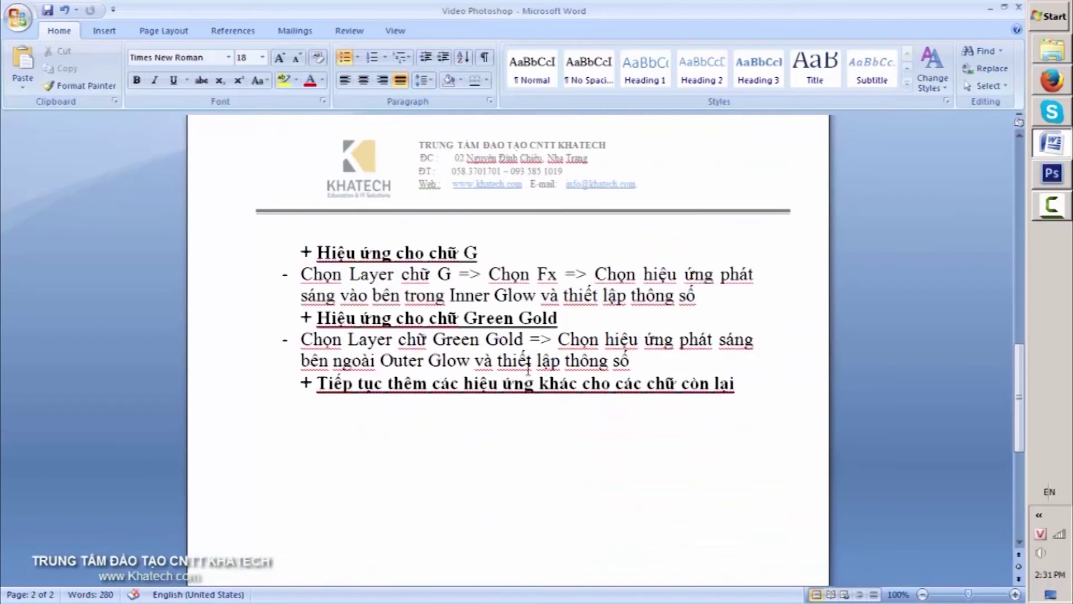
click(529, 252)
click(1052, 173)
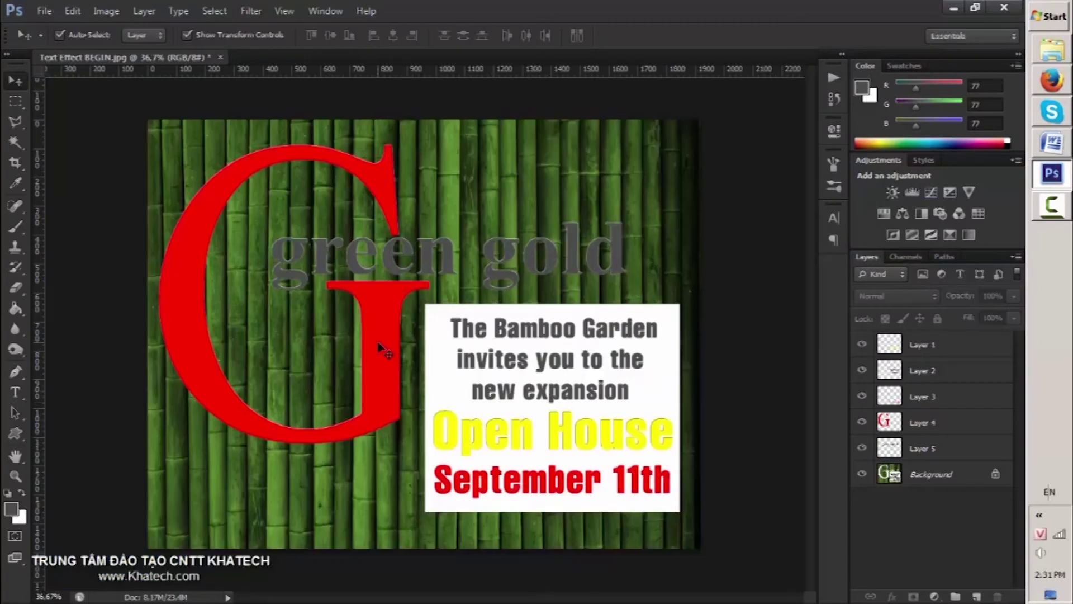
click(922, 423)
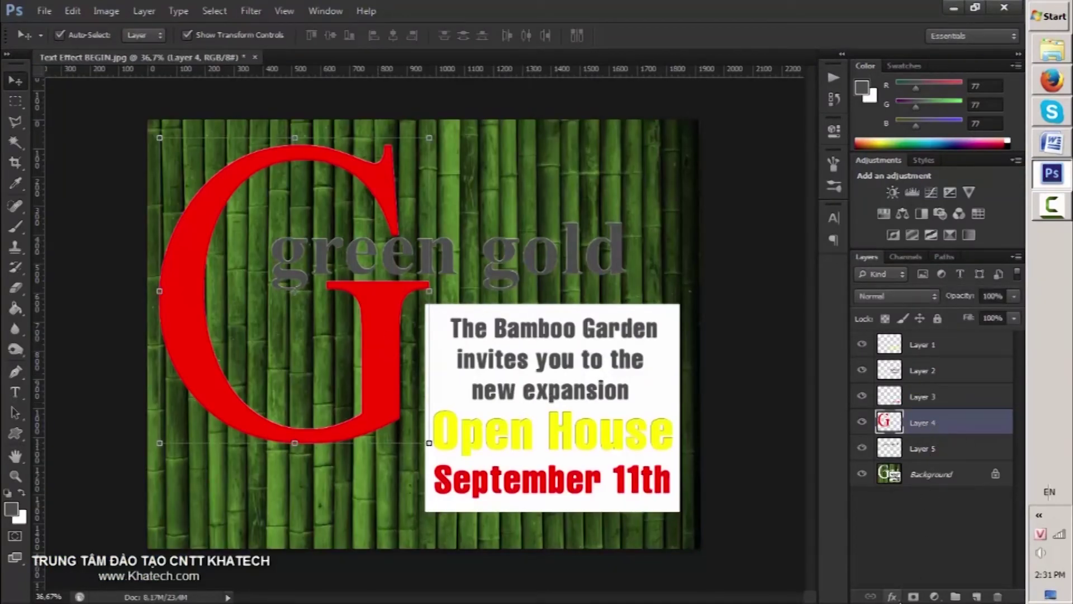
Add an Inner Glow to the G at 100% opacity with a bright yellow colour
click(900, 598)
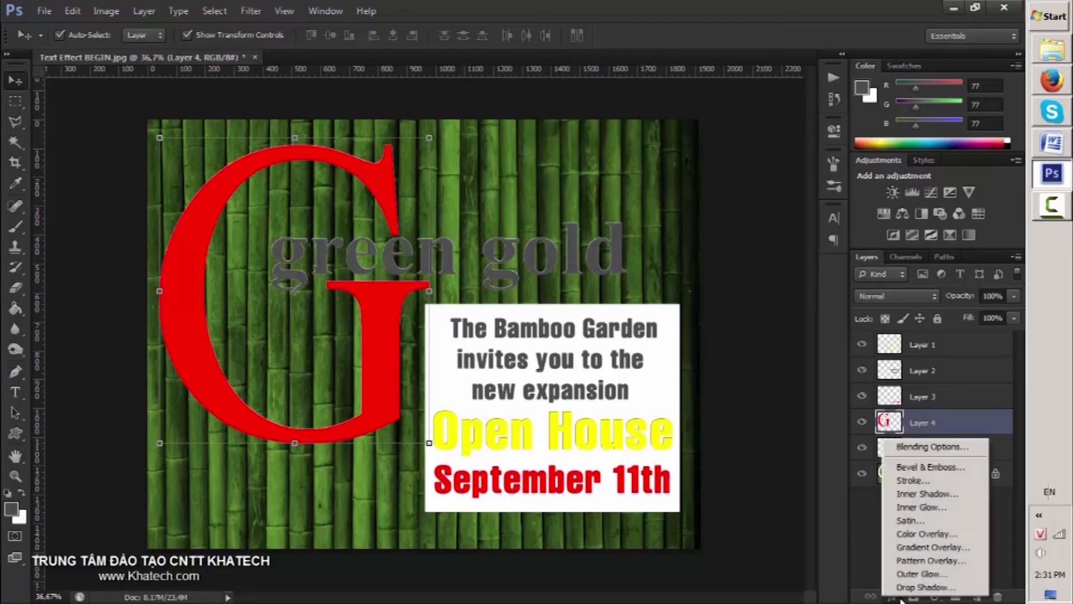
click(915, 507)
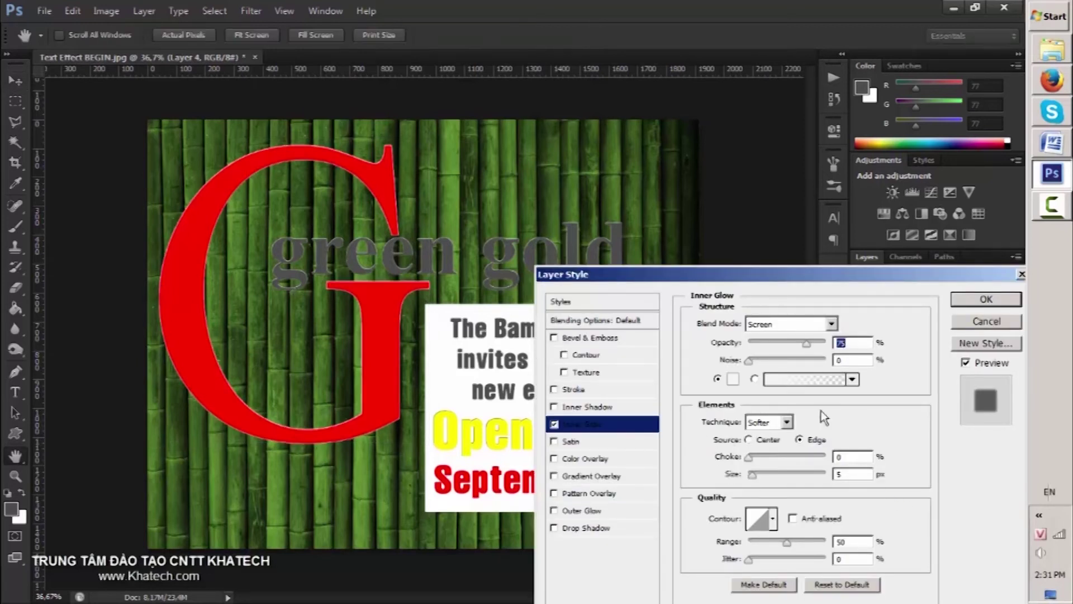
drag(825, 286, 720, 153)
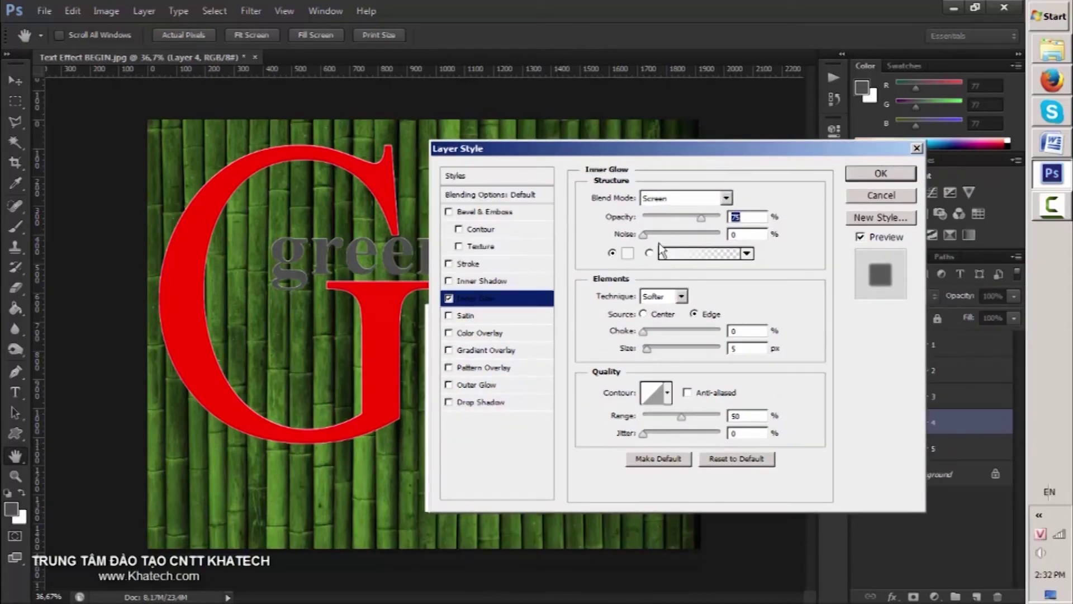
drag(701, 217, 721, 218)
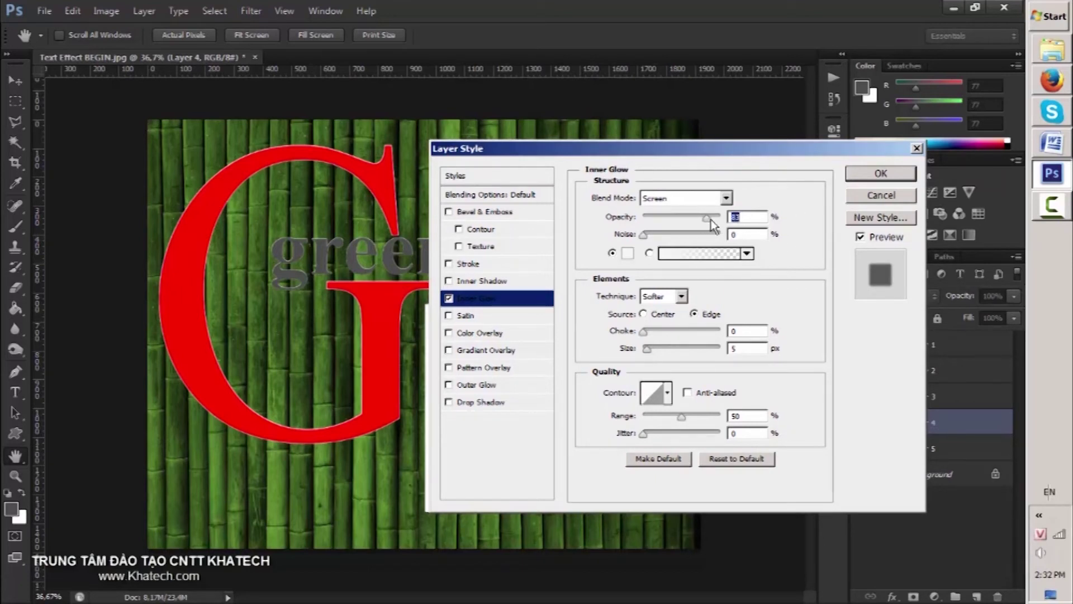
click(627, 253)
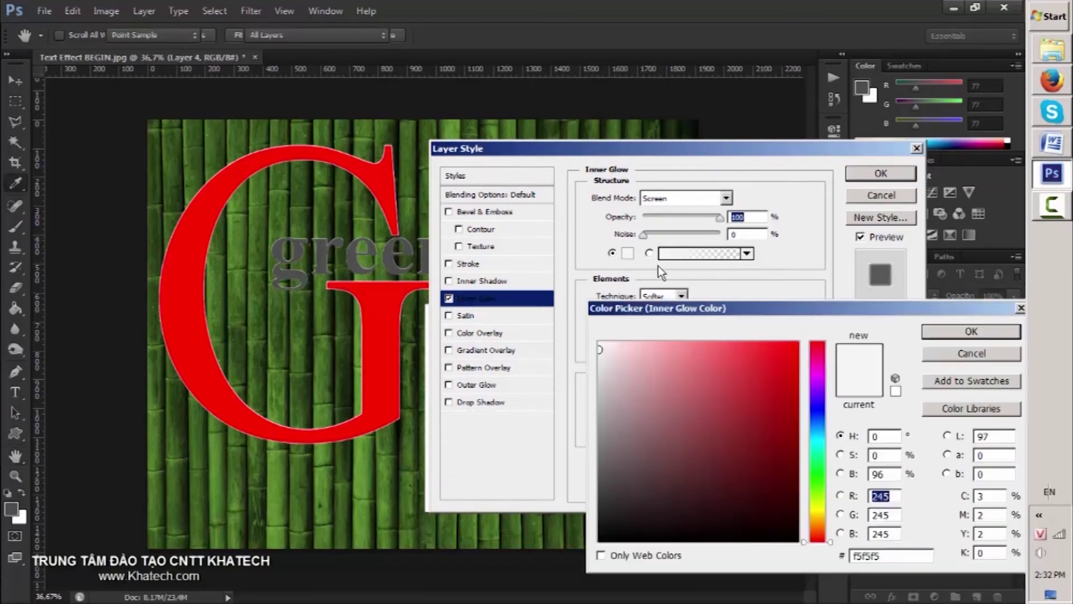
click(817, 529)
drag(763, 367, 781, 342)
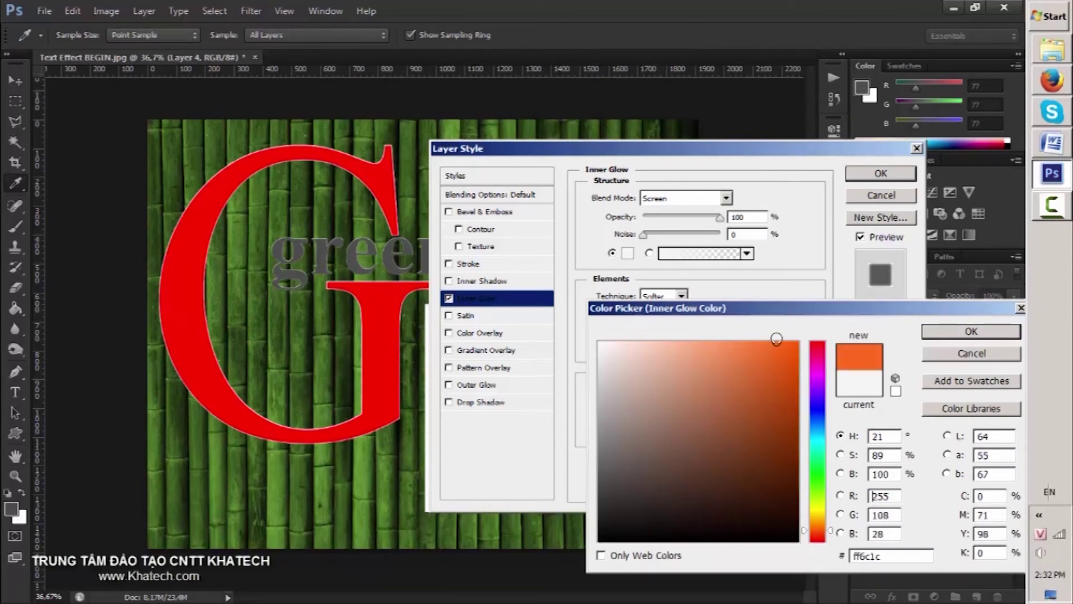
click(817, 509)
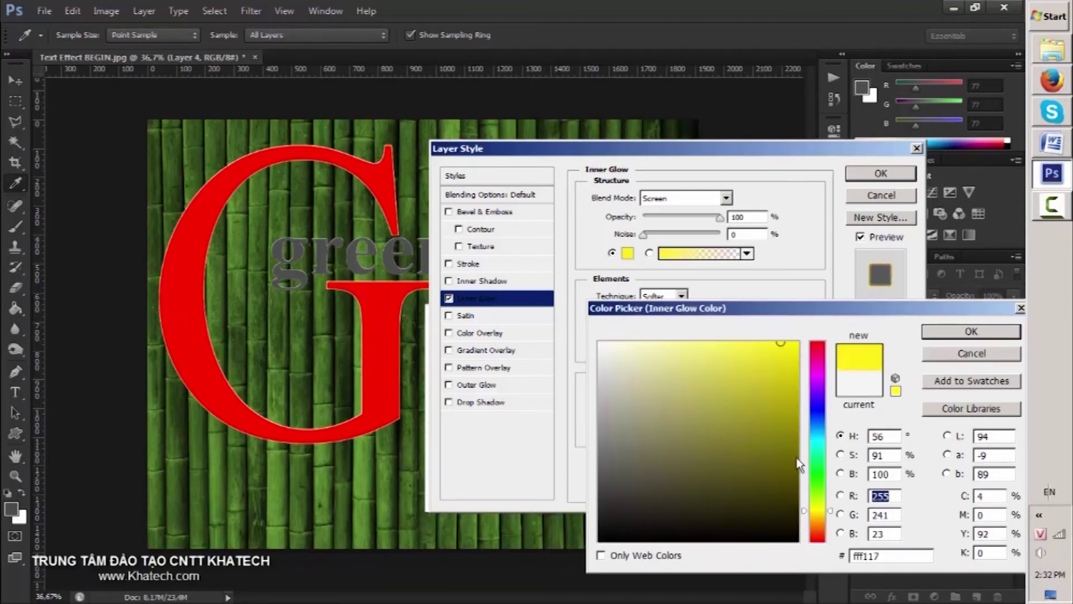
click(797, 343)
click(975, 333)
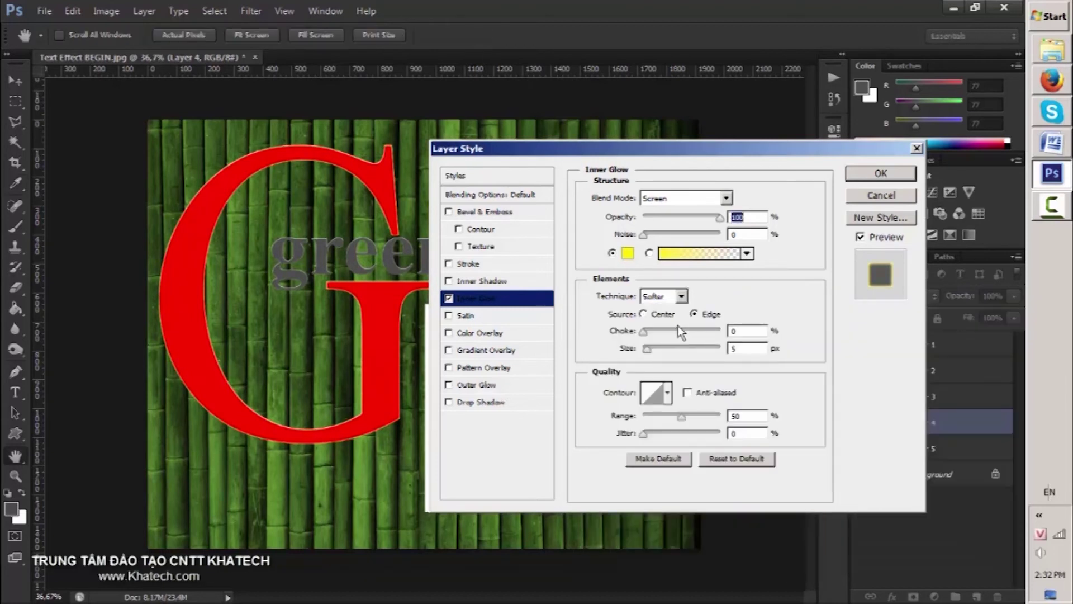
Set the glow's Choke to 18, Size 51 and blend mode Normal, then apply and compare it
drag(747, 335, 716, 334)
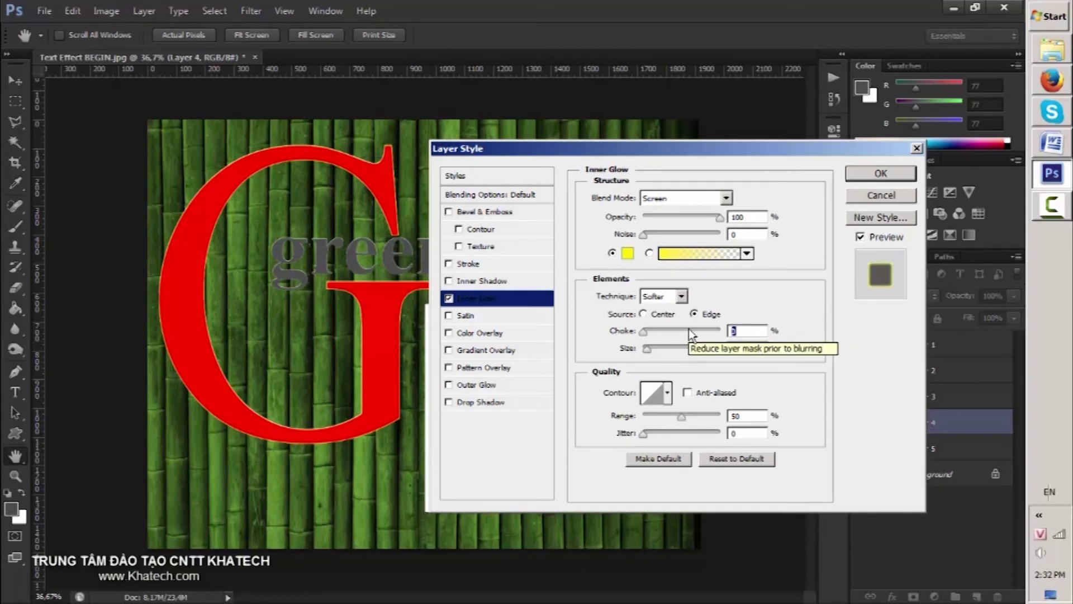
text(18)
key(Tab)
text(51)
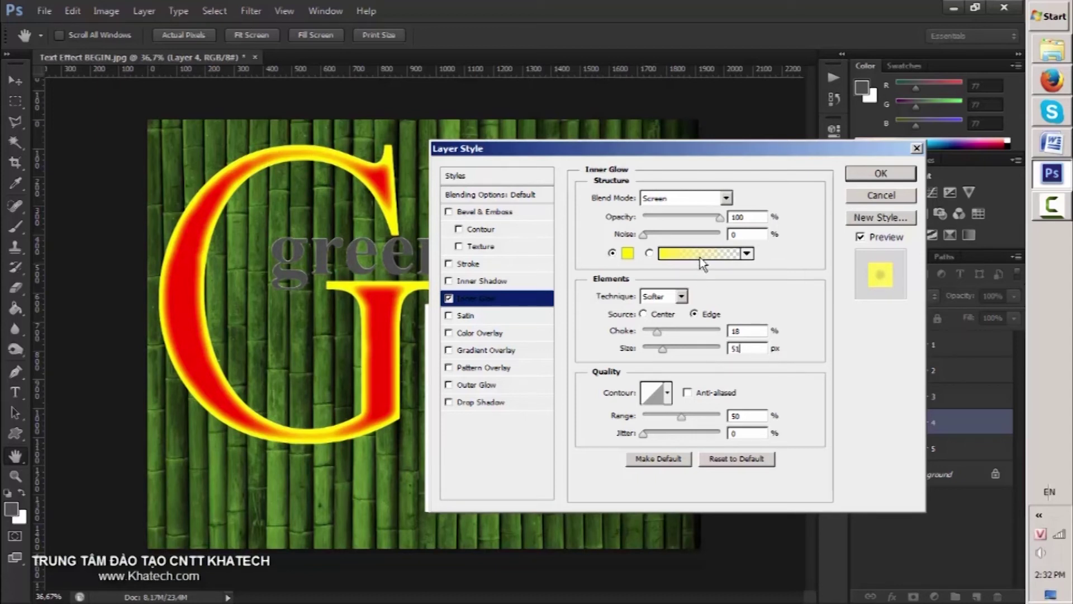
click(727, 197)
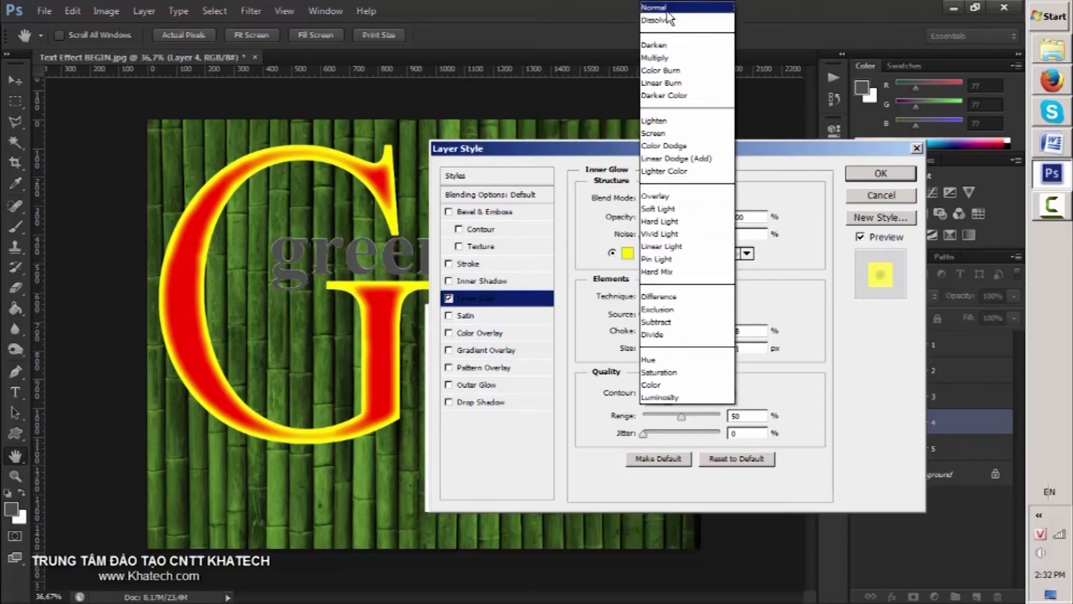
click(669, 9)
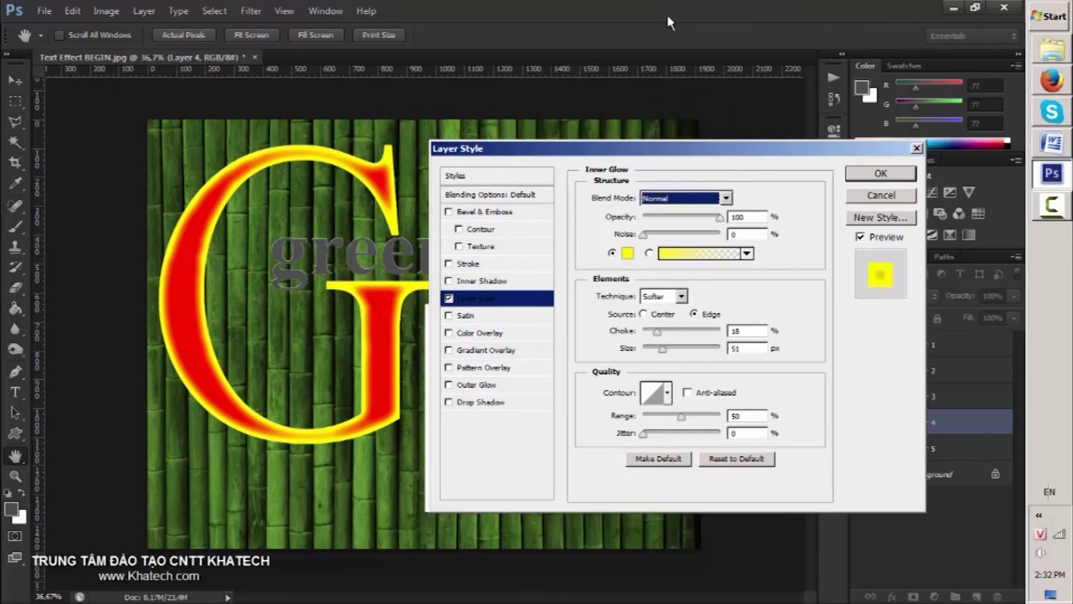
click(877, 173)
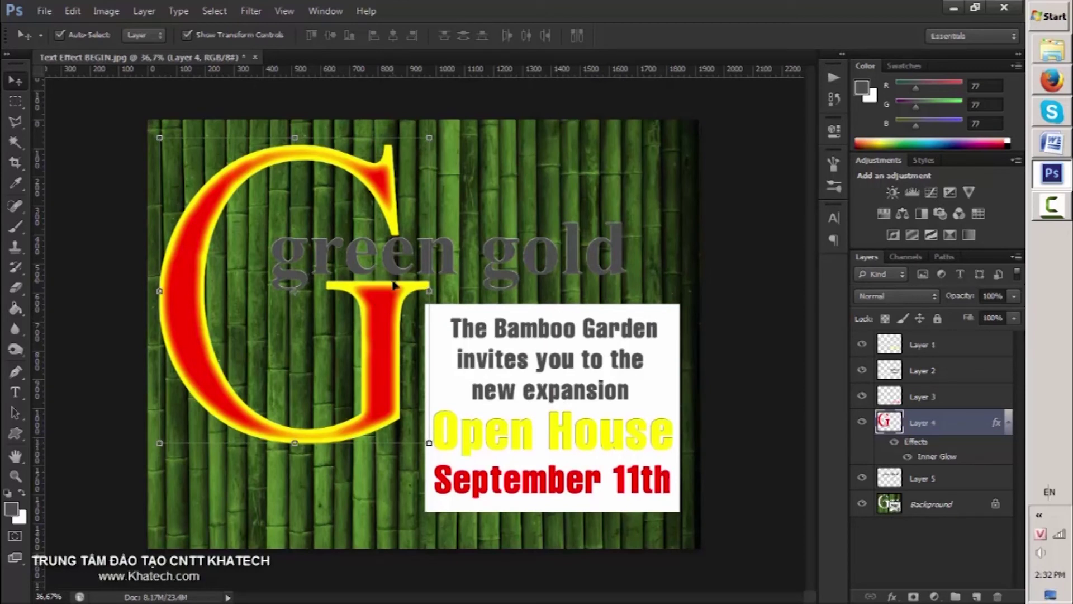
click(895, 442)
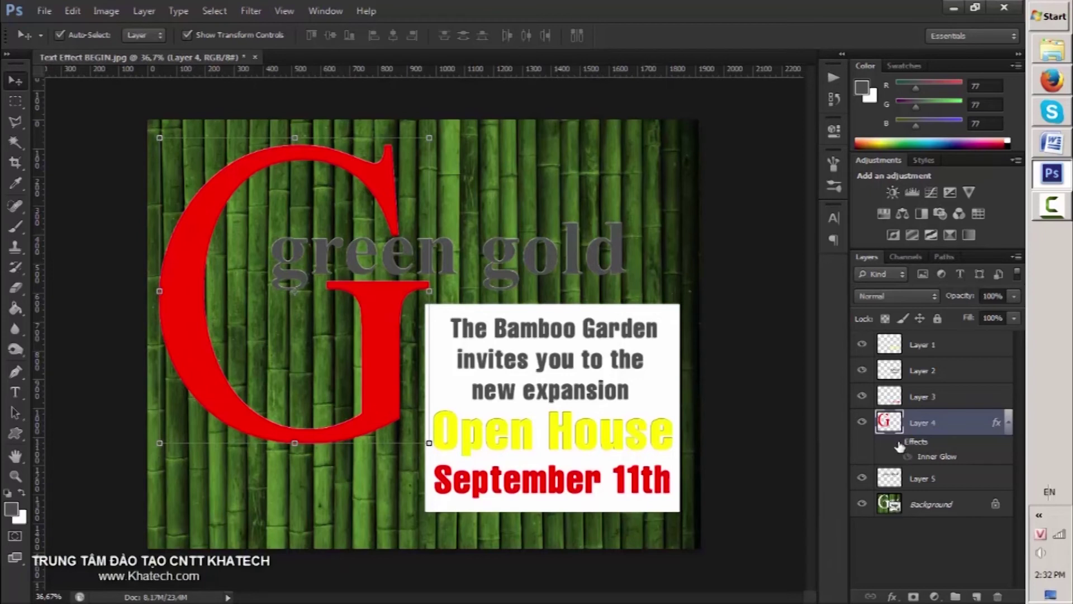
click(895, 442)
click(895, 442)
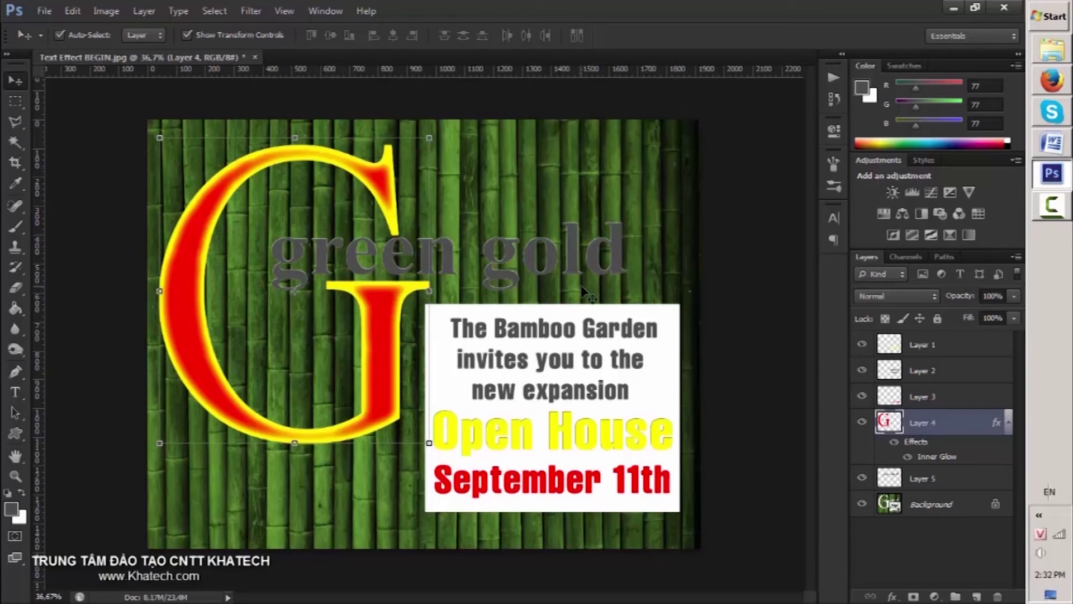
click(1061, 147)
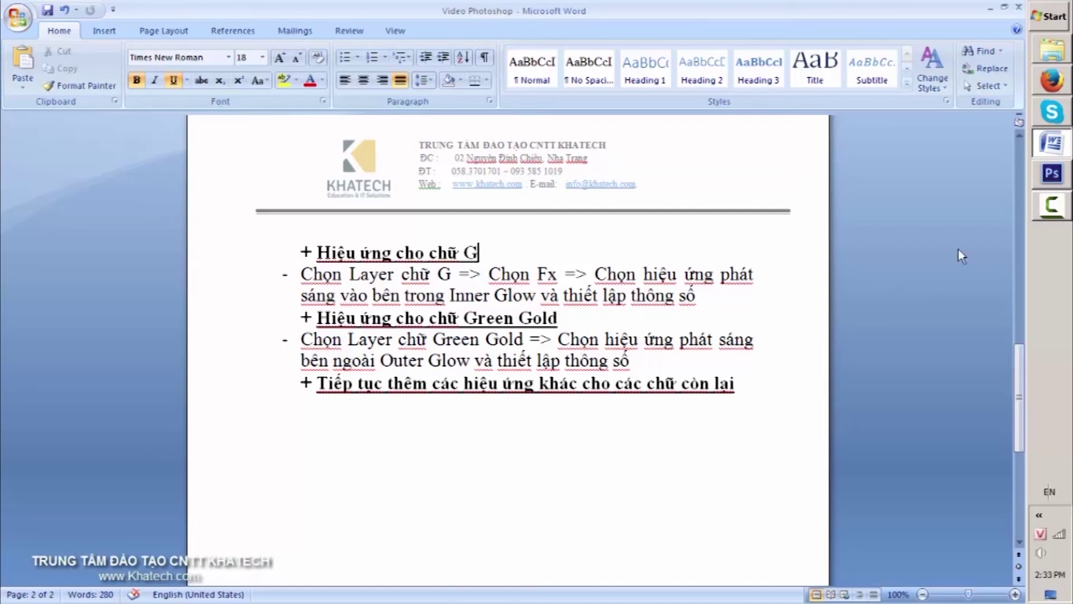
Return to the bamboo poster document using the Photoshop taskbar icon
click(1051, 174)
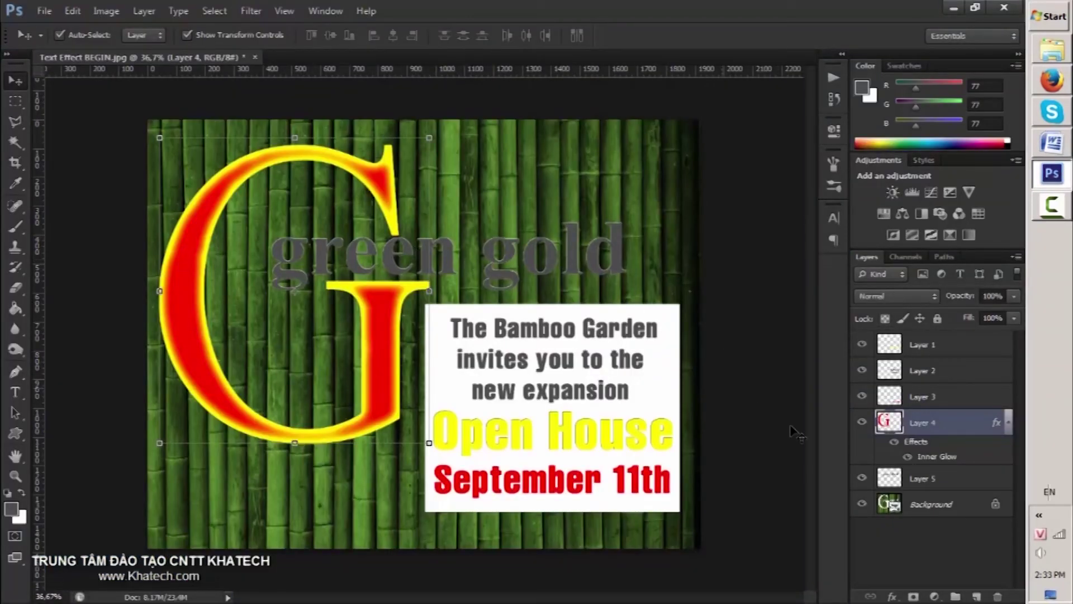
Add a yellow Outer Glow to the green gold title on Layer 5
click(930, 482)
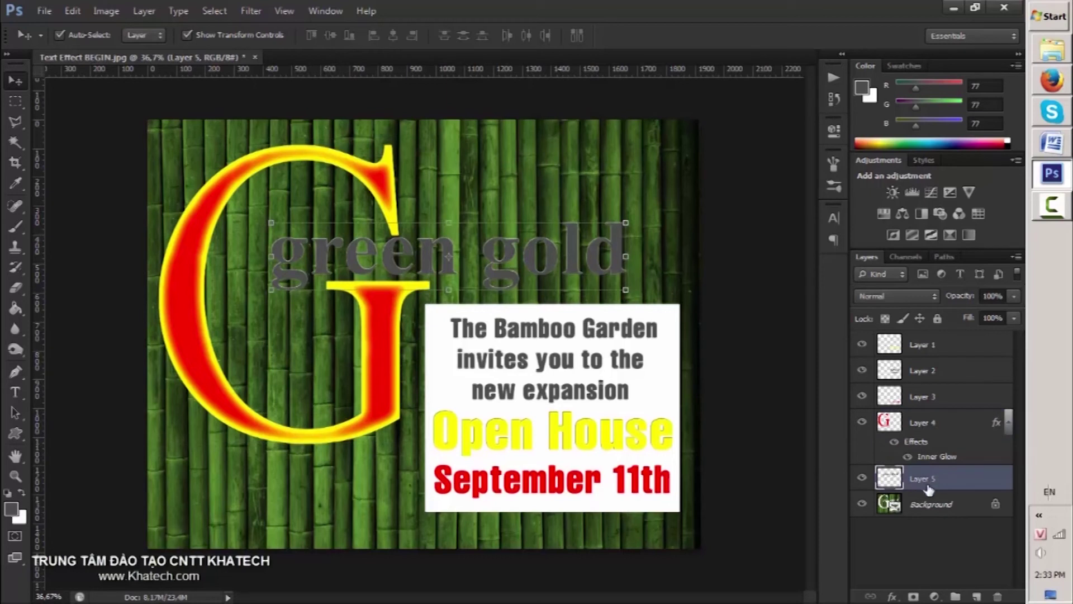
click(893, 596)
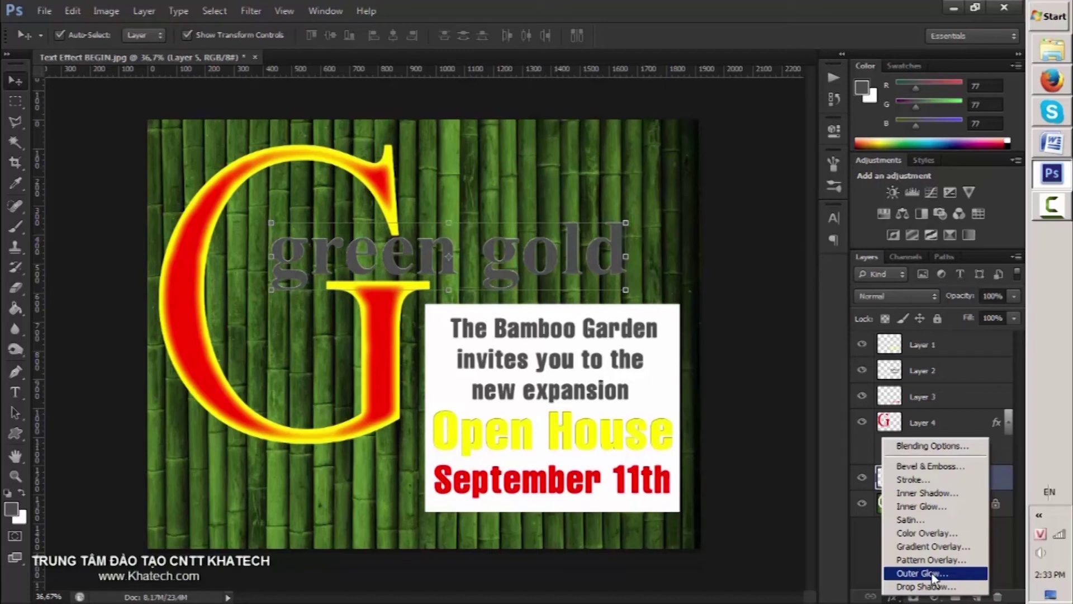
click(931, 576)
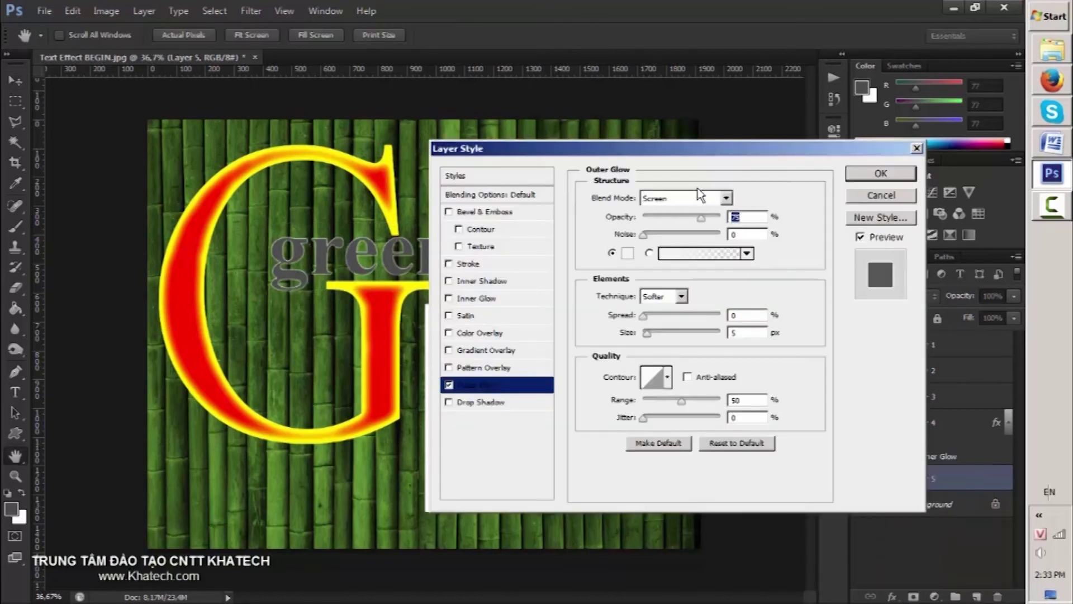
click(628, 253)
click(820, 509)
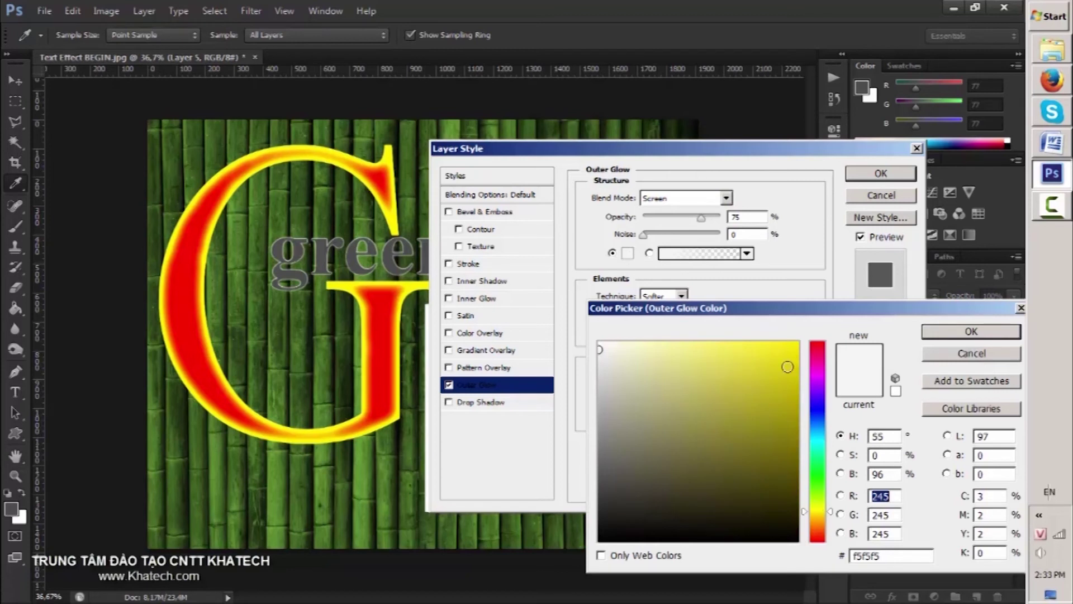
click(797, 342)
click(971, 332)
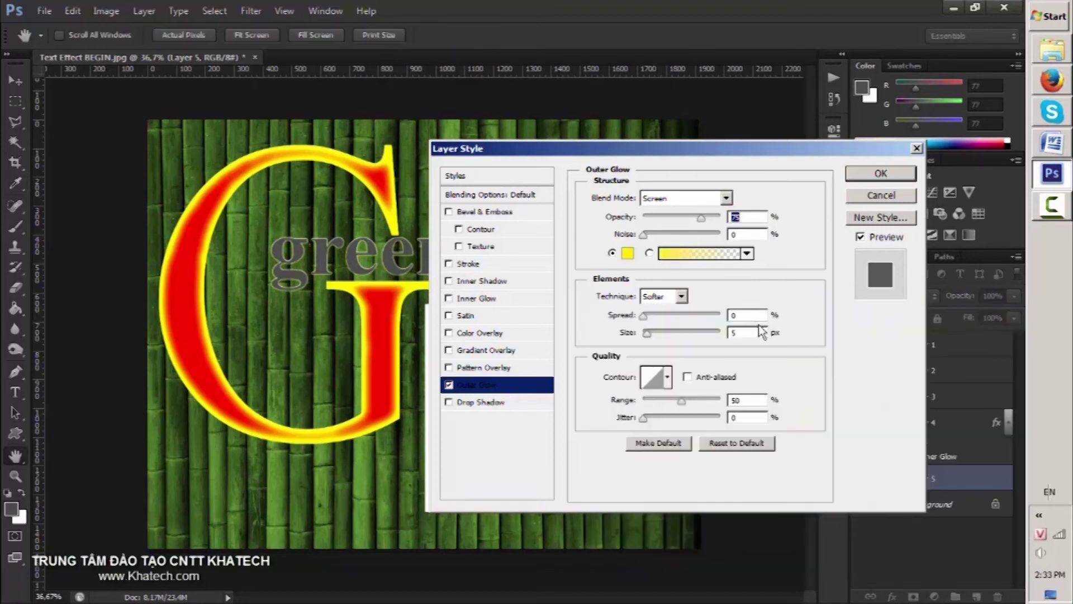
Set the glow to 100% opacity, spread 6 and size 27, then apply it
drag(702, 220, 724, 220)
double_click(746, 316)
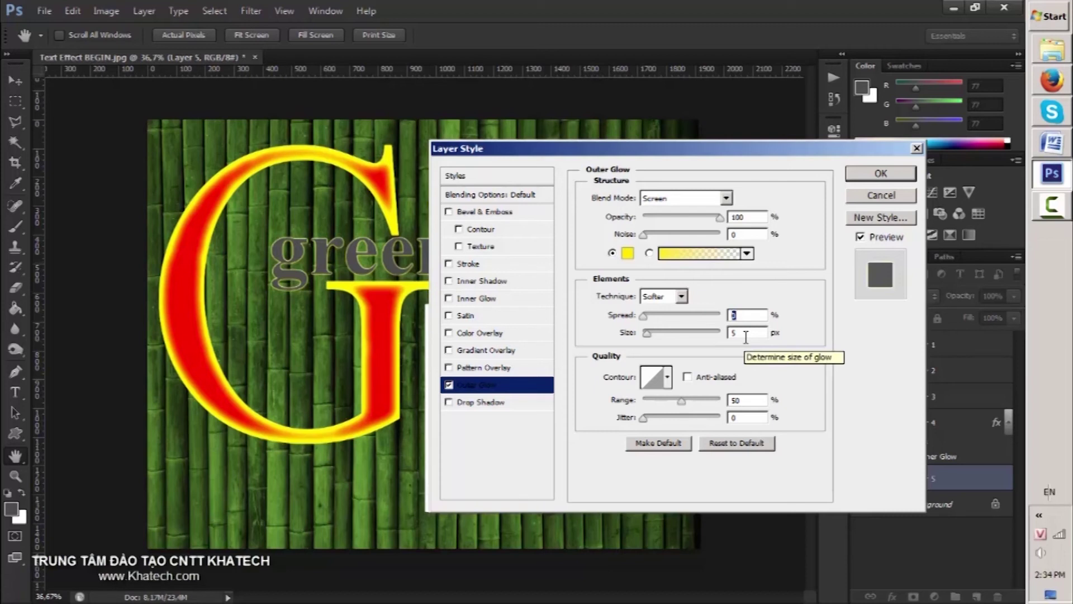
text(6)
key(Tab)
text(27)
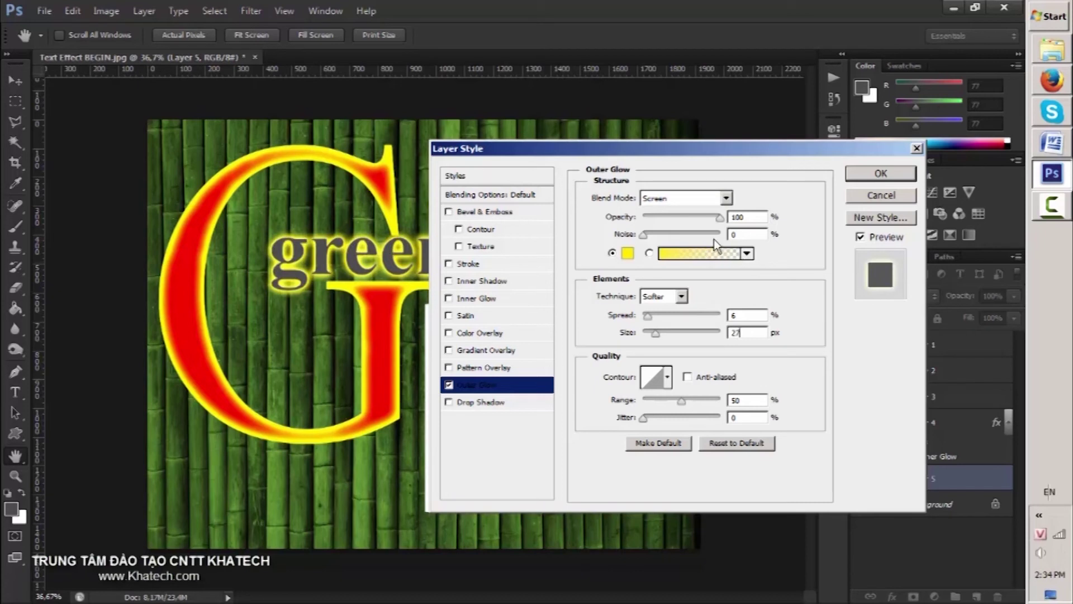
click(860, 238)
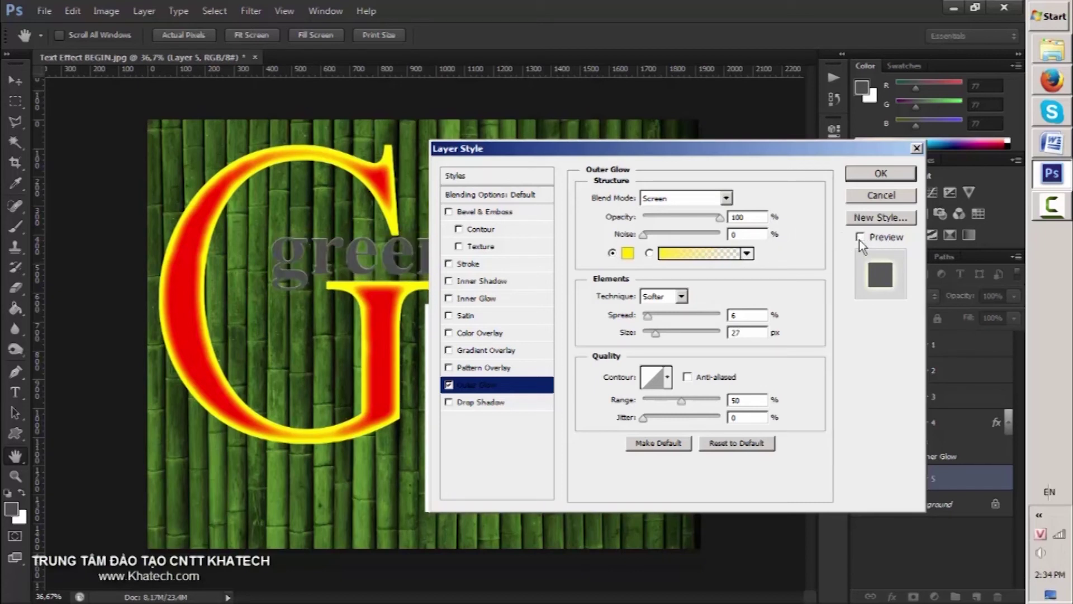
click(860, 237)
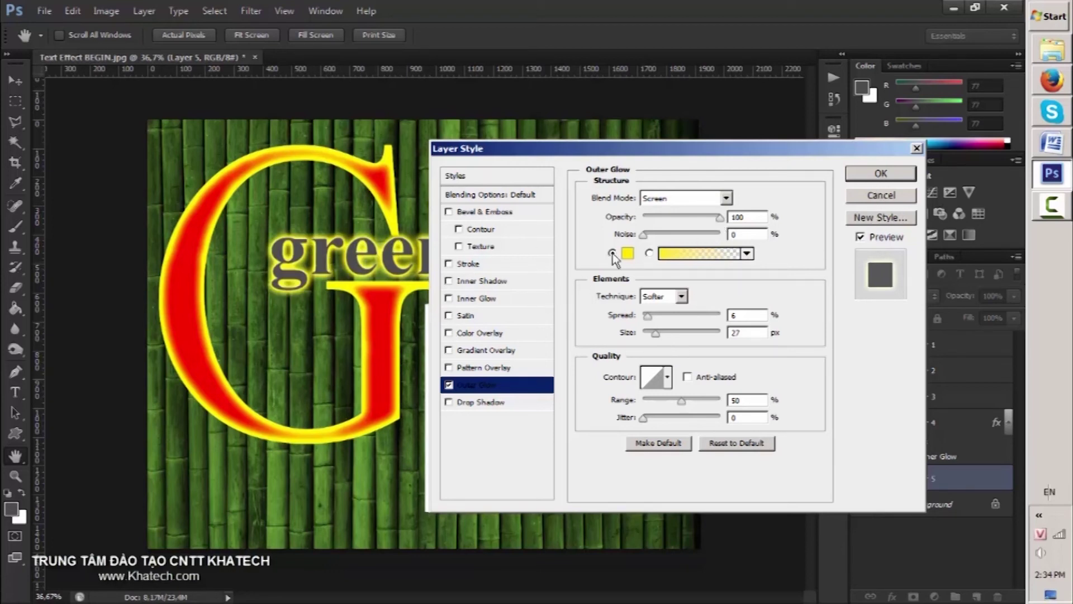
click(881, 175)
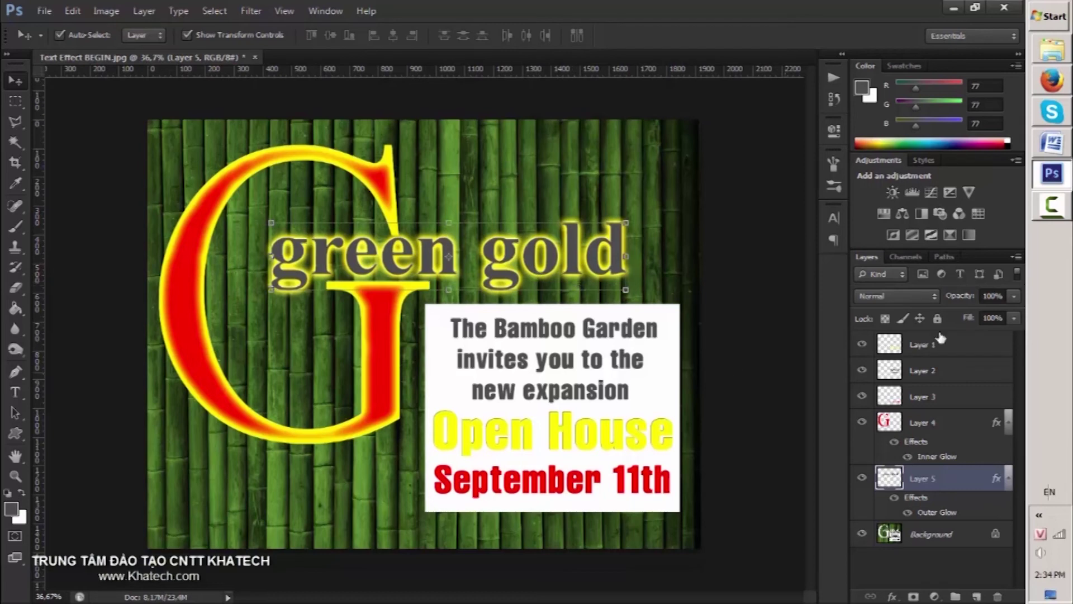
key(alt+Tab)
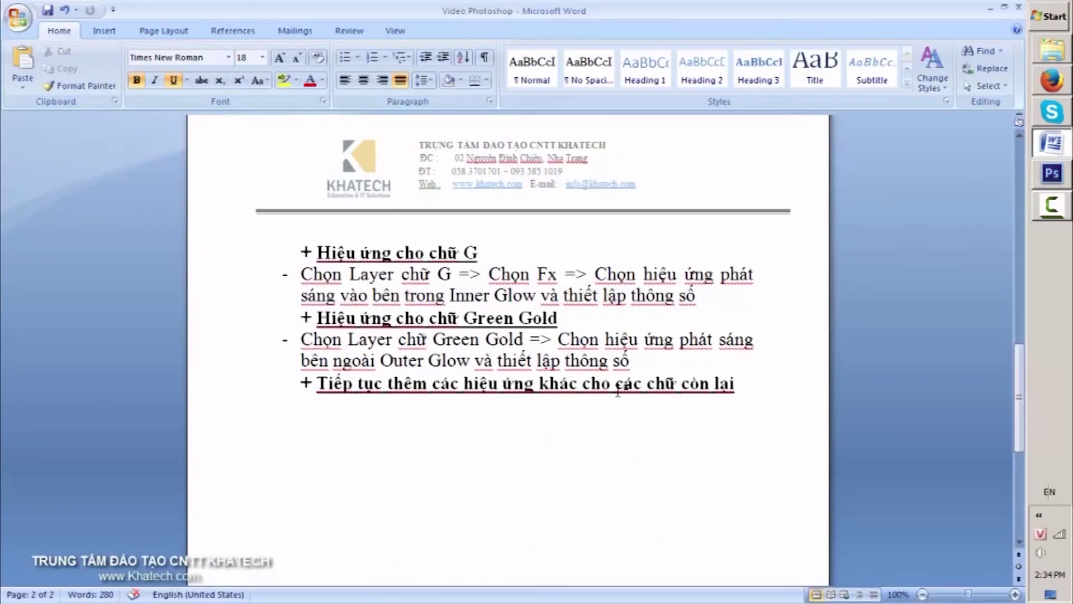
Switch from the Word notes back to the poster in Photoshop
click(1055, 179)
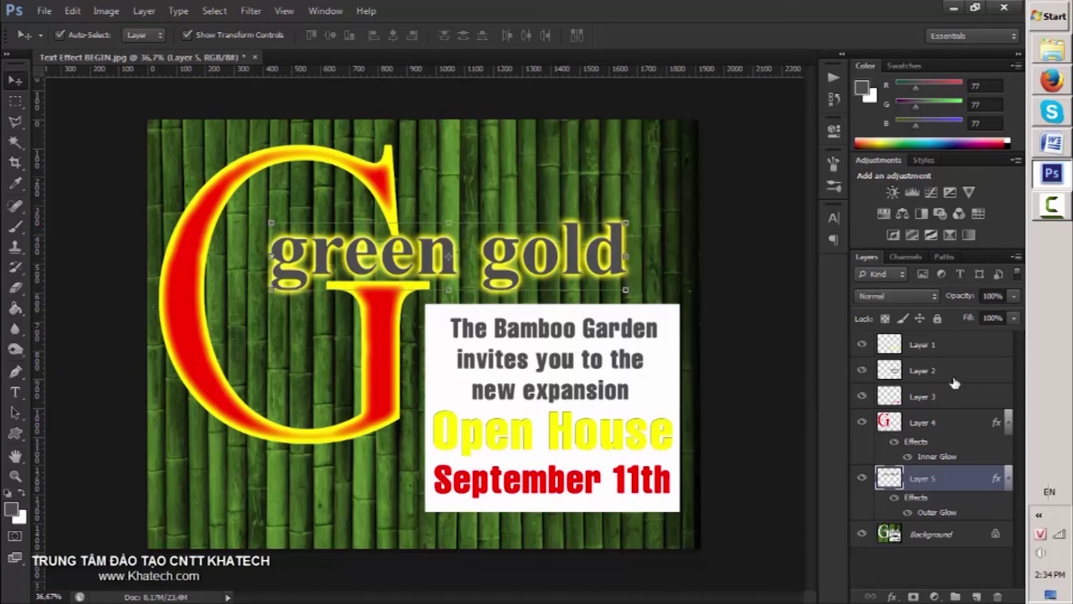
Add a fully opaque Drop Shadow at a 140° angle to the Open House text
click(946, 347)
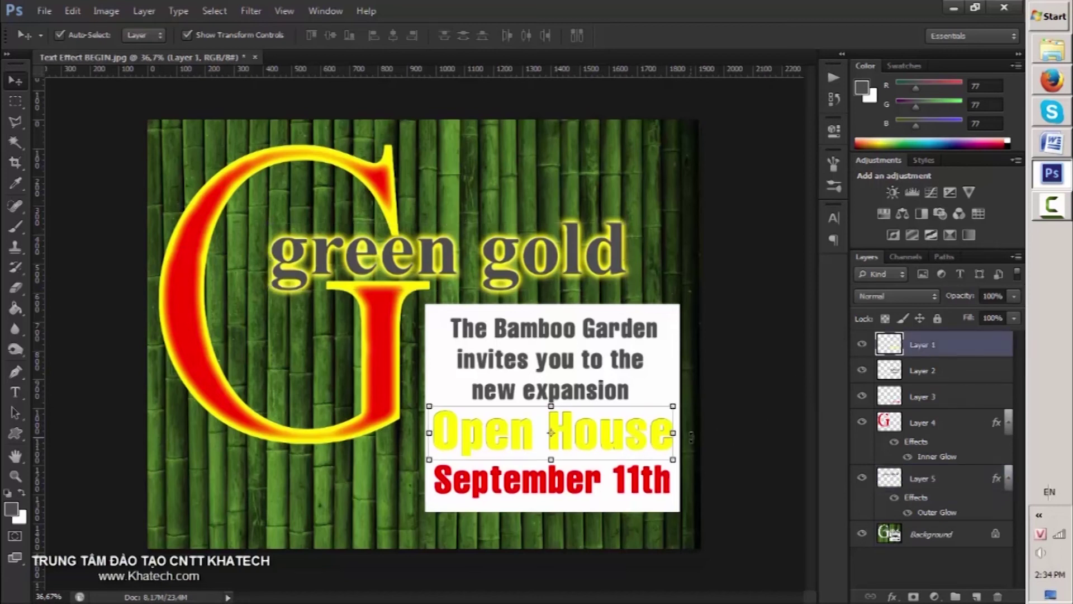
click(894, 597)
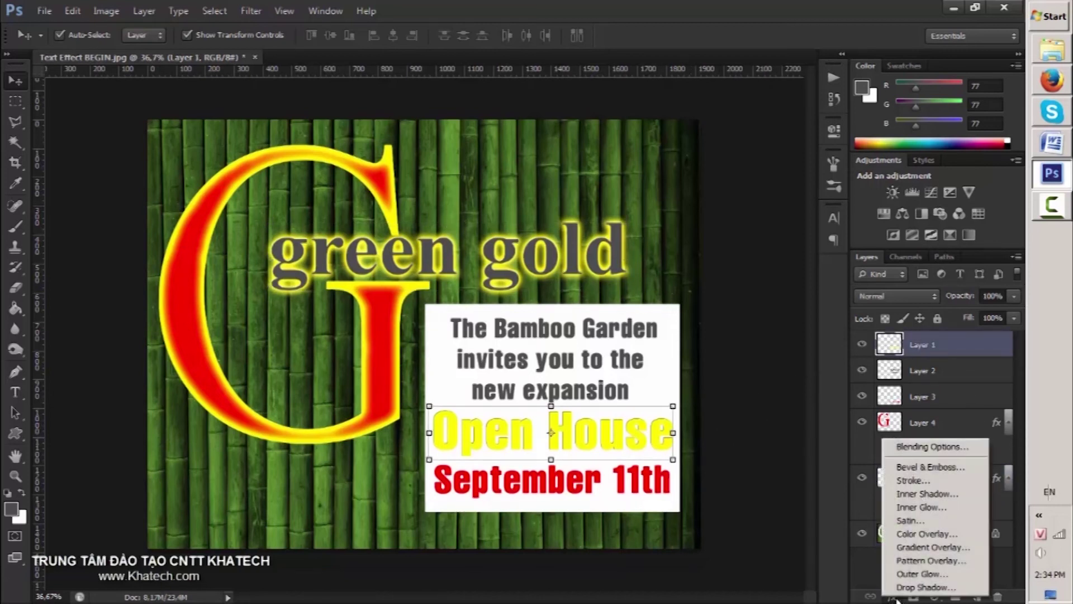
click(932, 588)
mouse_move(705, 154)
mouse_down()
mouse_move(871, 148)
mouse_move(928, 123)
mouse_up()
drag(977, 127, 490, 29)
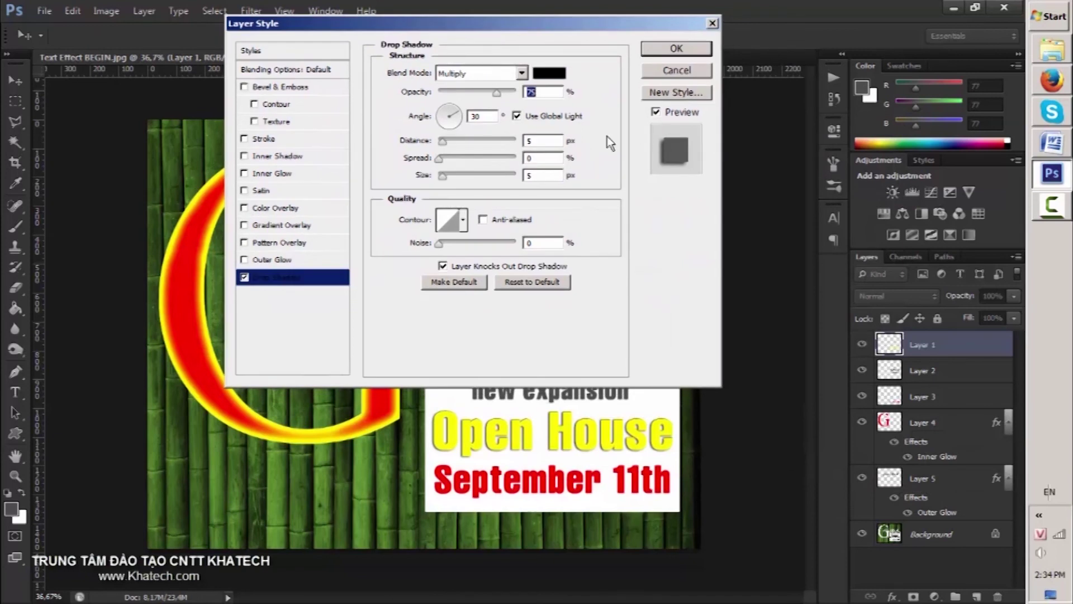
drag(497, 93, 517, 93)
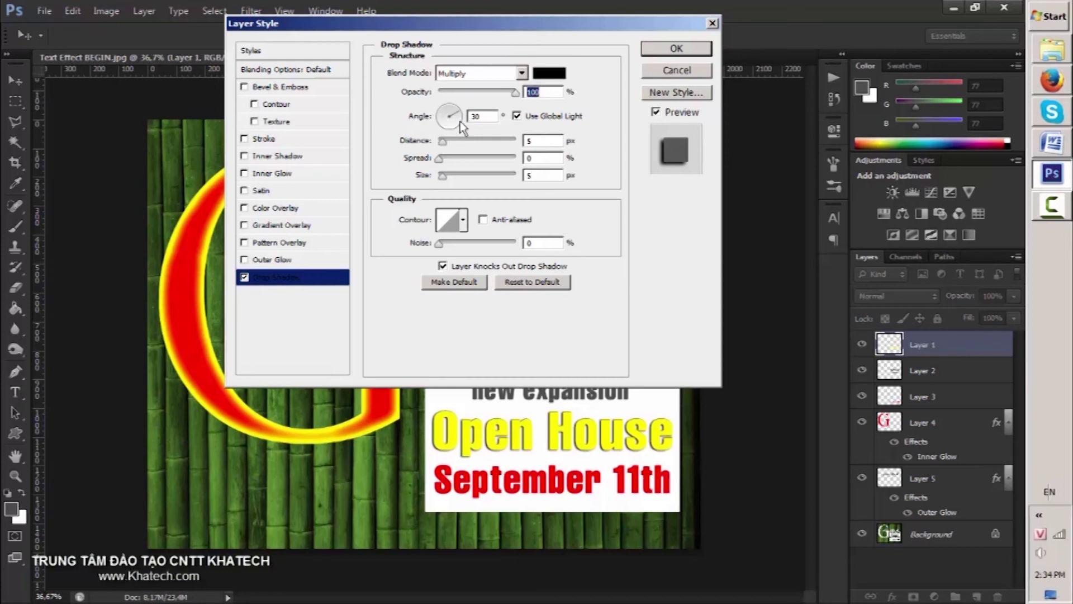
click(445, 113)
drag(446, 114, 445, 157)
click(443, 142)
click(445, 180)
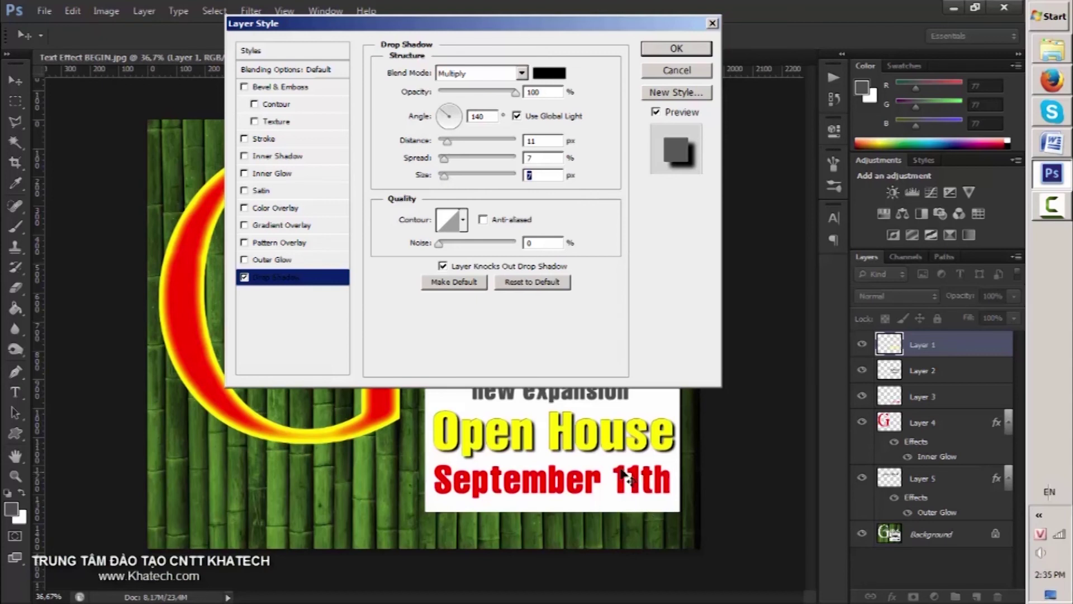
Colour the drop shadow dark brownish grey and apply it
click(553, 73)
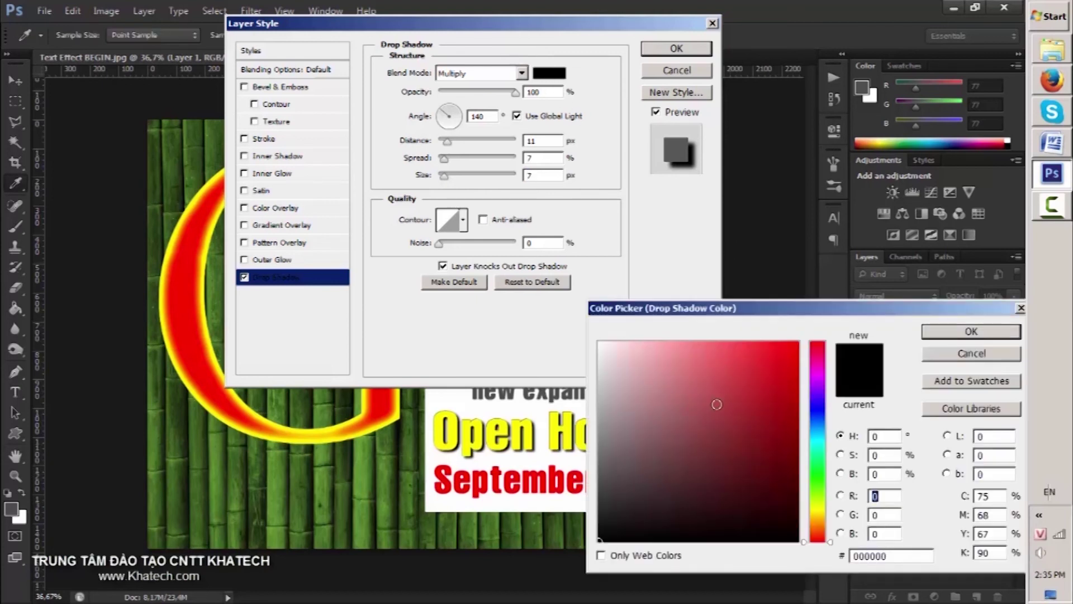
text(239)
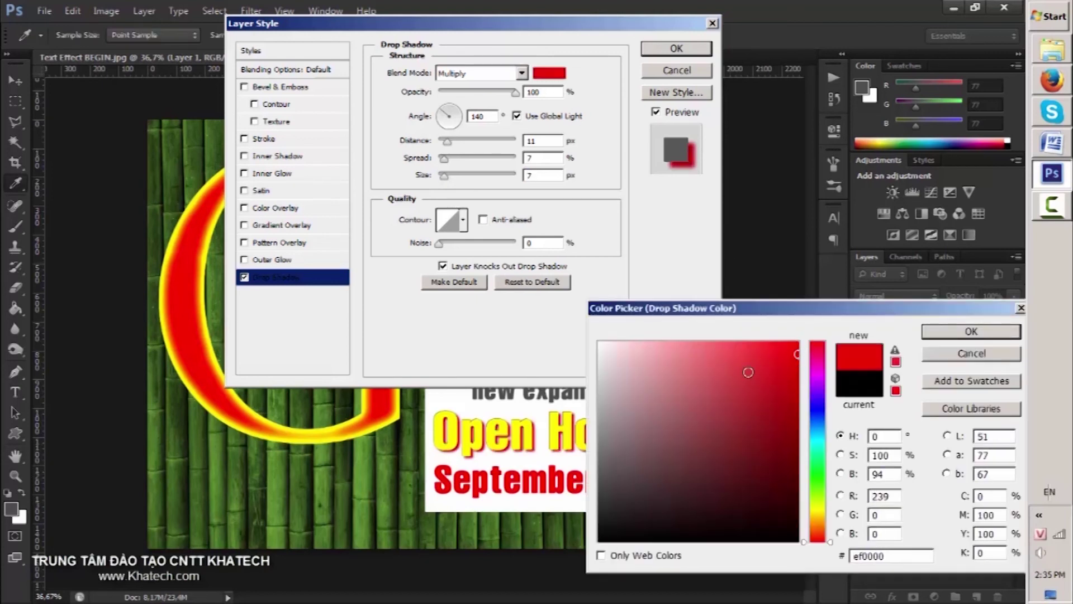
drag(701, 354, 622, 482)
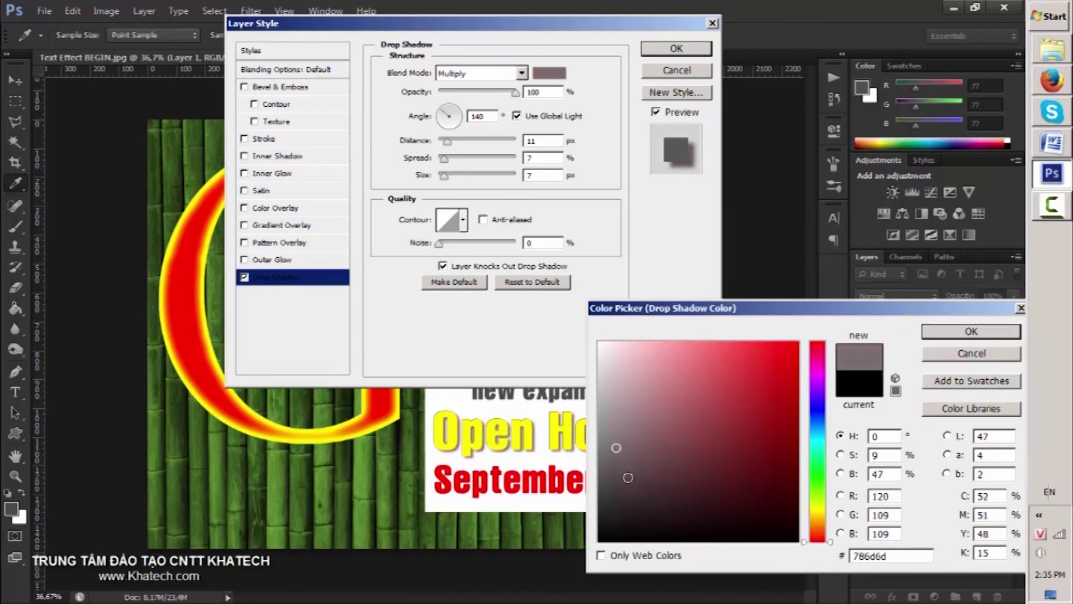
click(649, 463)
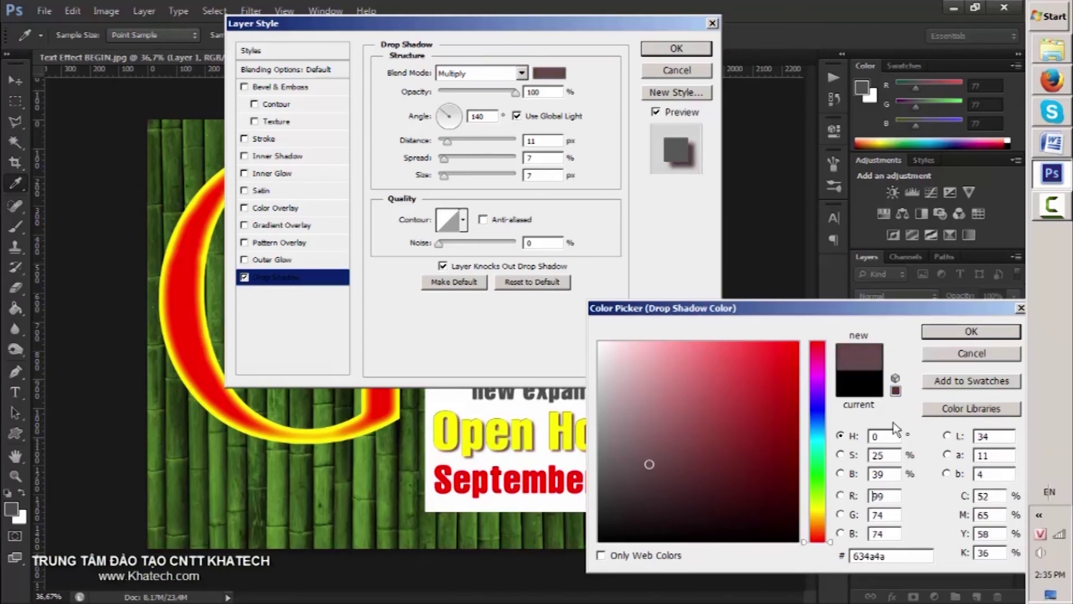
click(971, 332)
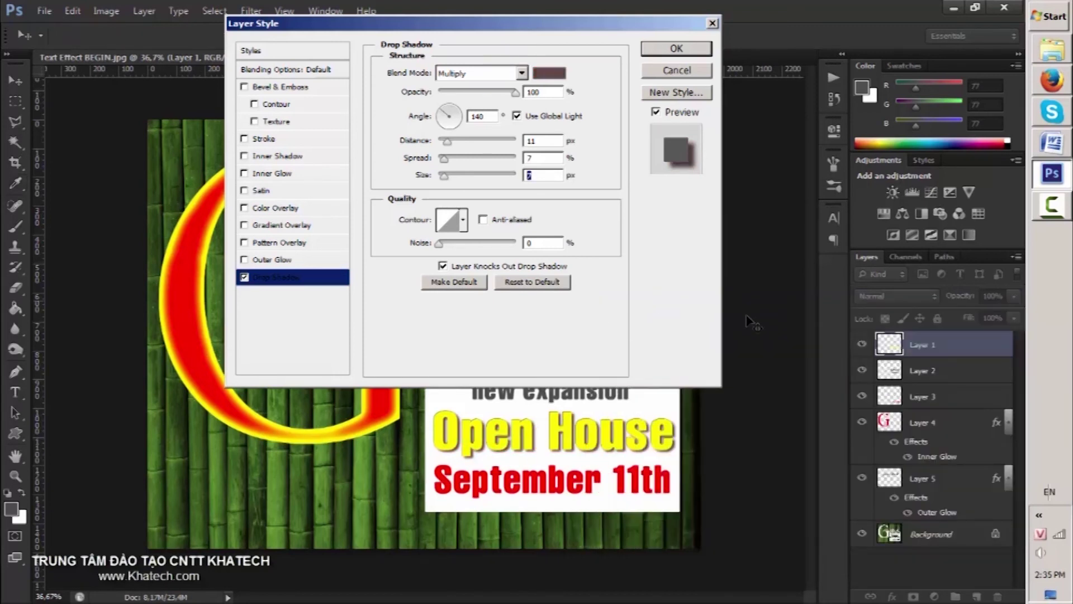
click(693, 50)
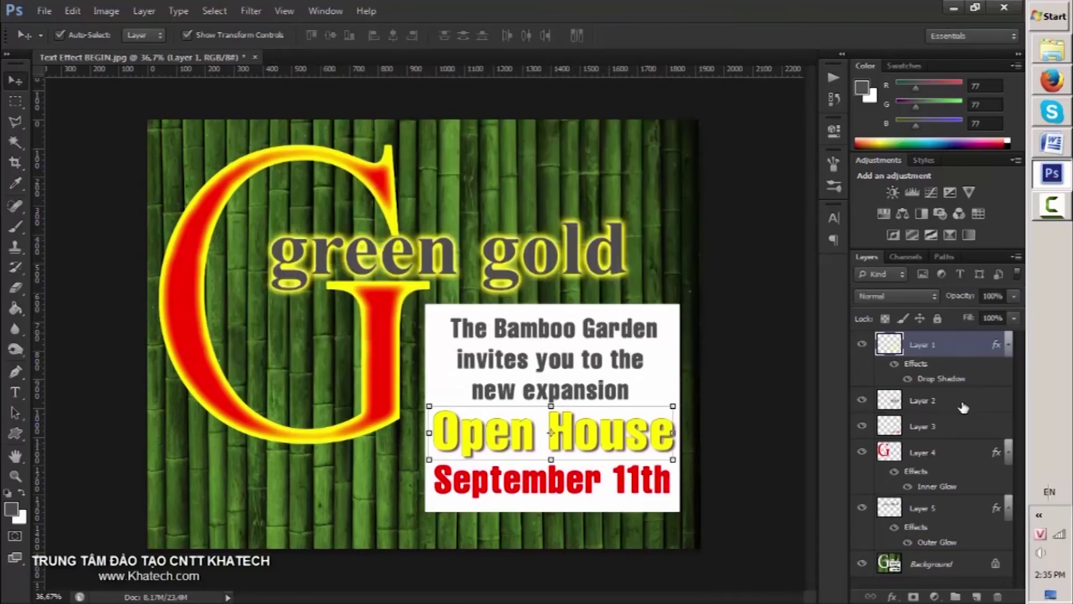
click(939, 402)
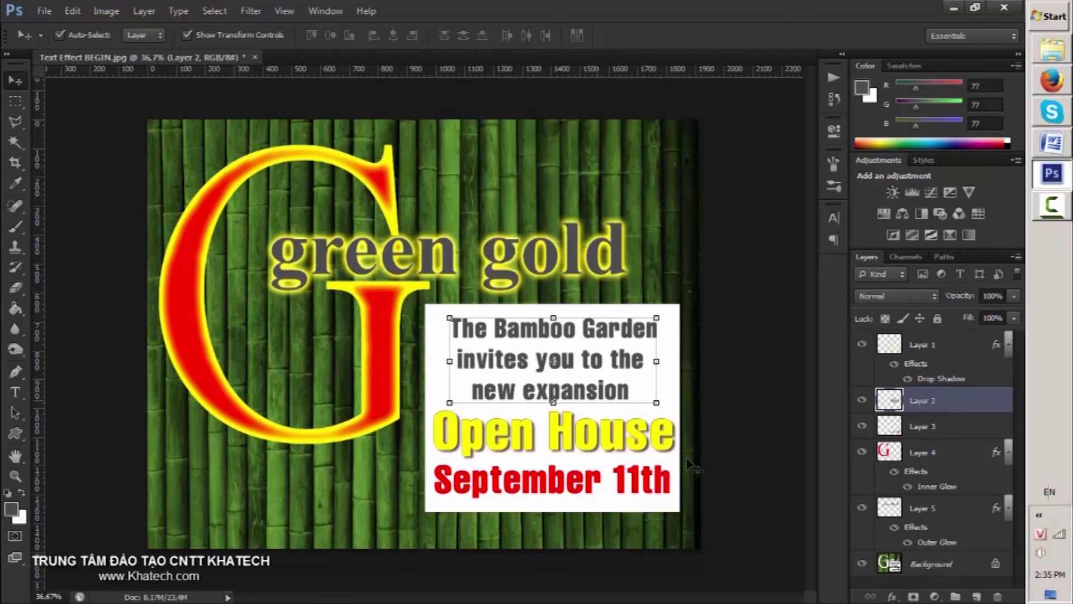
Apply a rainbow Pattern Overlay to The Bamboo Garden invitation lines on Layer 2
click(892, 596)
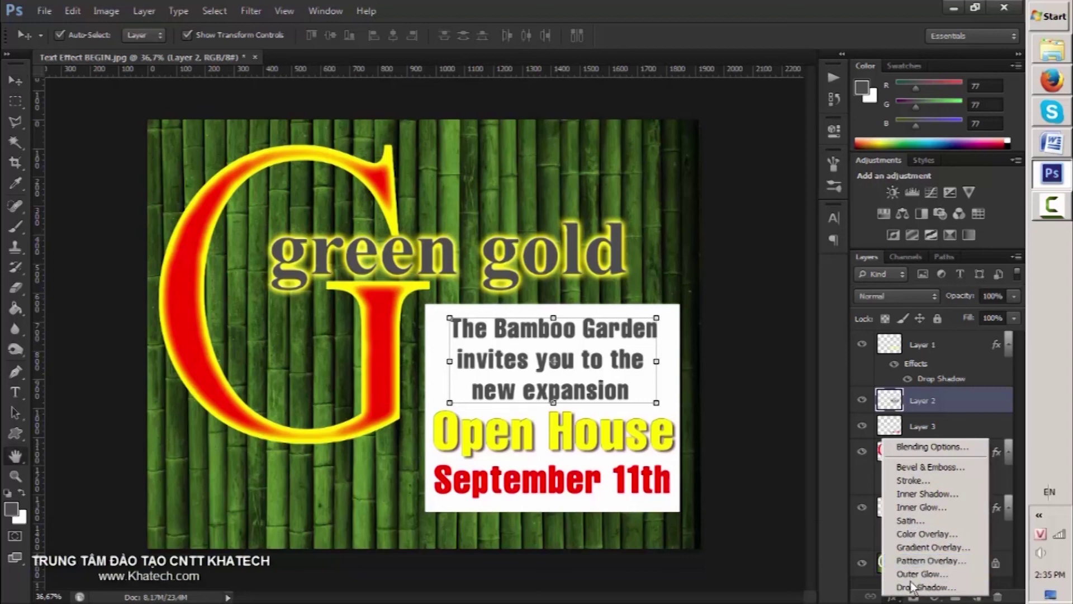
click(941, 563)
drag(508, 22, 238, 142)
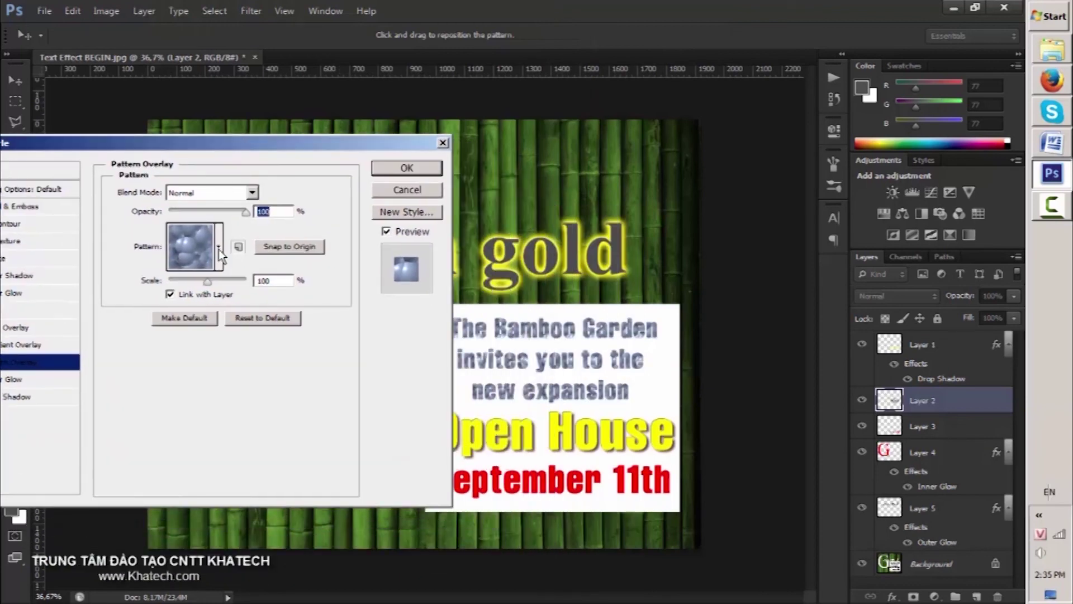
click(220, 249)
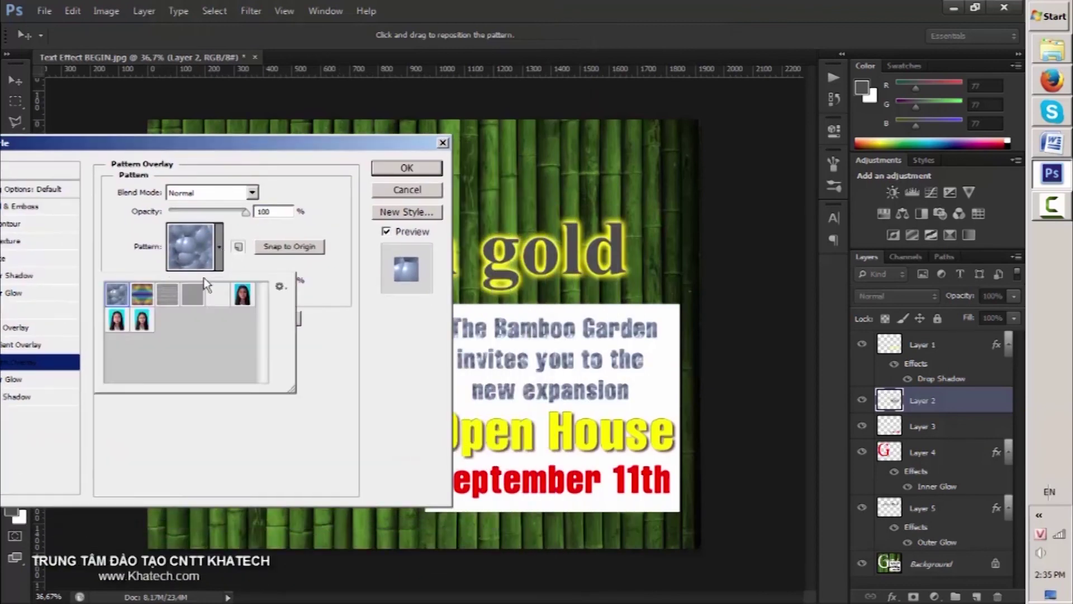
click(143, 298)
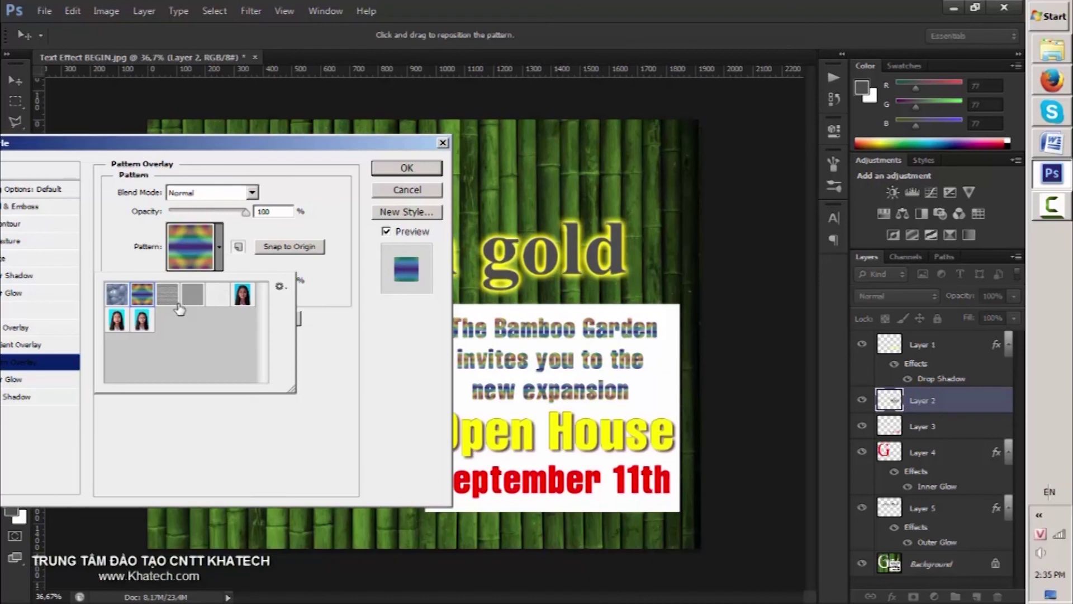
click(171, 302)
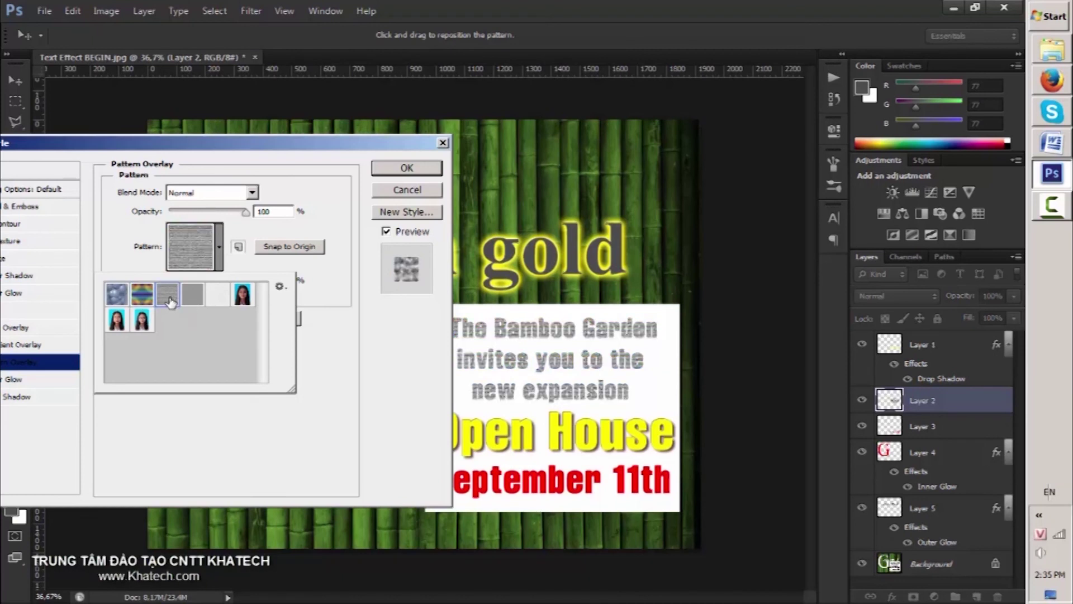
click(126, 301)
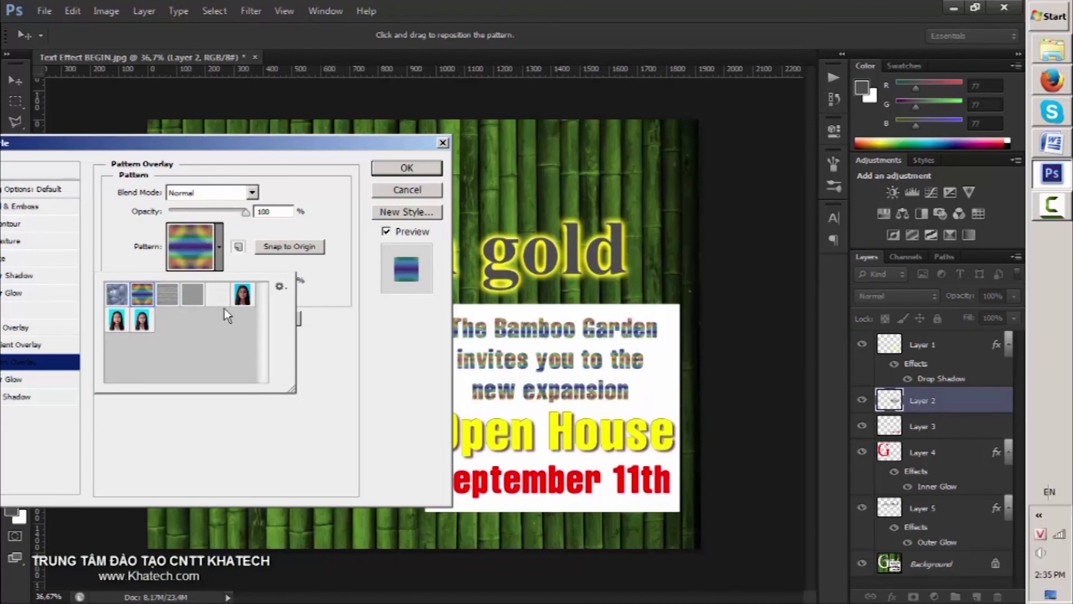
click(313, 192)
click(411, 170)
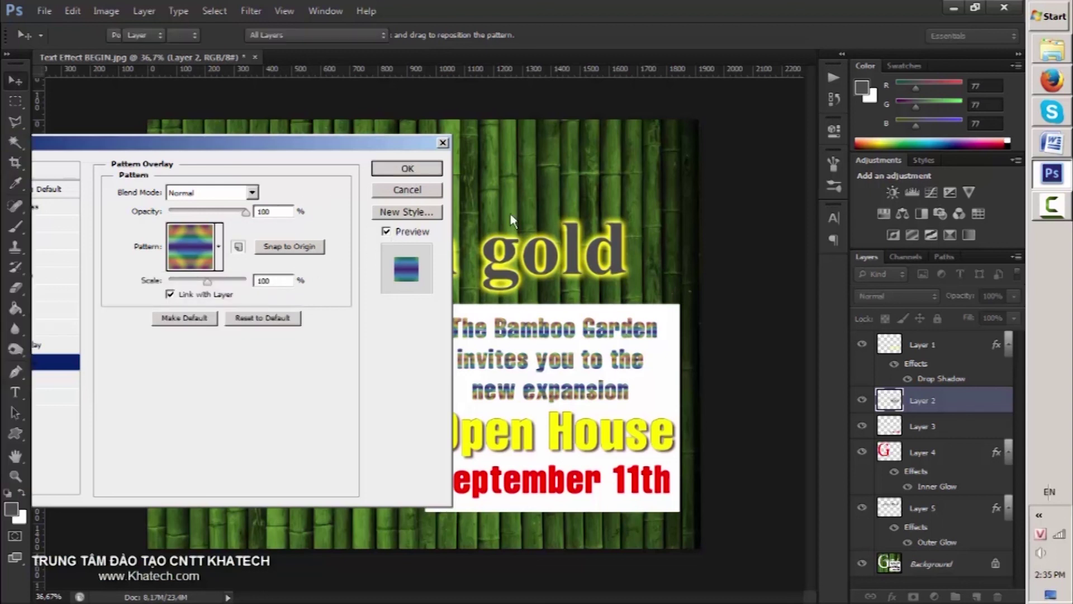
click(581, 485)
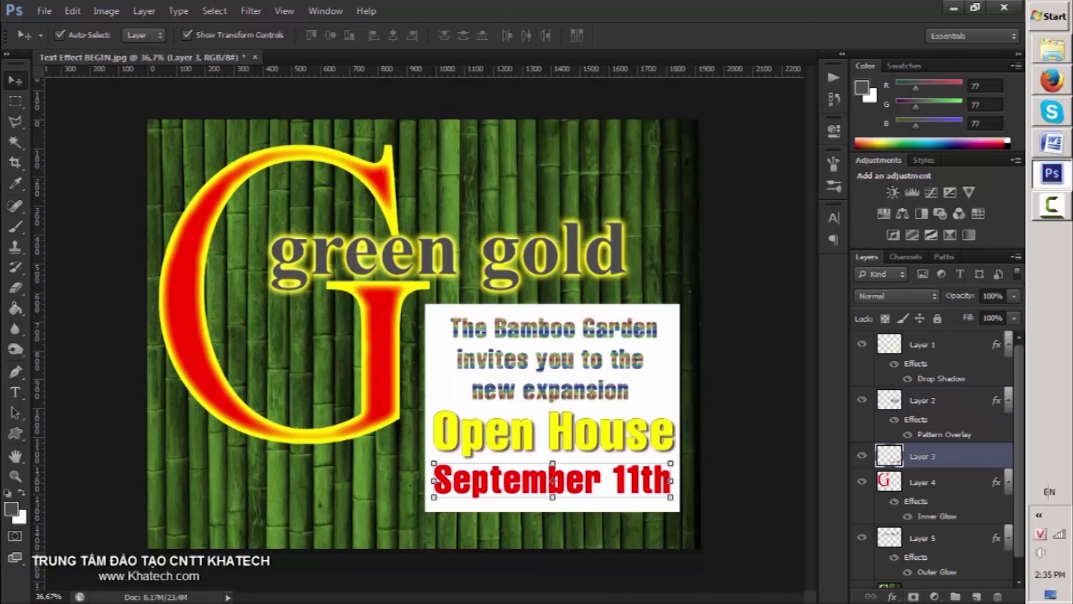
Add an outside-positioned Stroke to the September 11th text on Layer 3
click(894, 597)
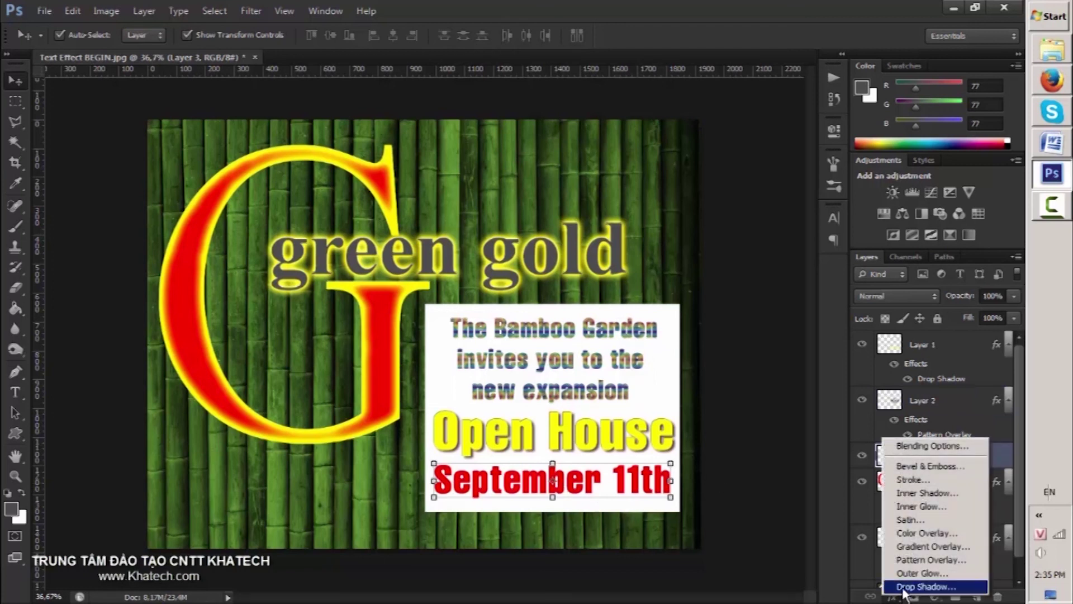
click(922, 479)
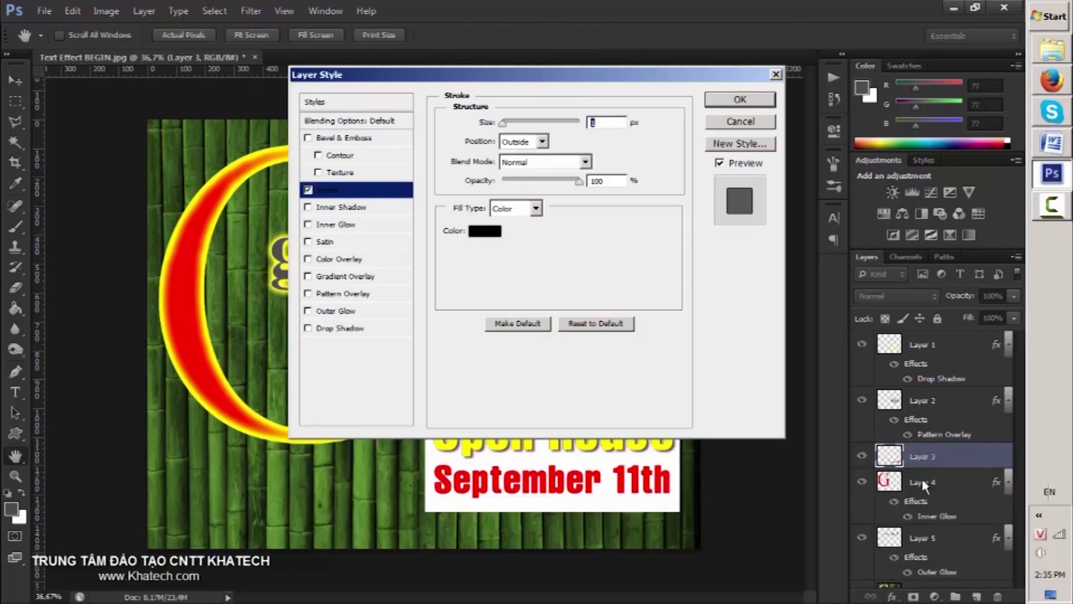
mouse_move(520, 82)
mouse_down()
mouse_move(389, 41)
mouse_move(383, 20)
mouse_up()
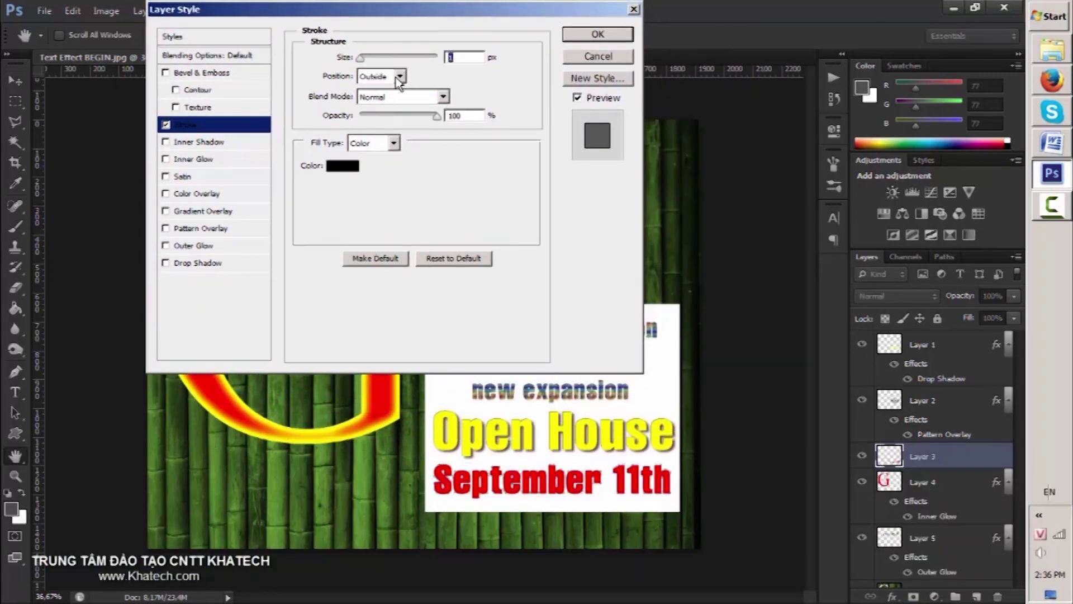
mouse_move(362, 61)
mouse_down()
mouse_move(395, 61)
mouse_move(365, 55)
mouse_up()
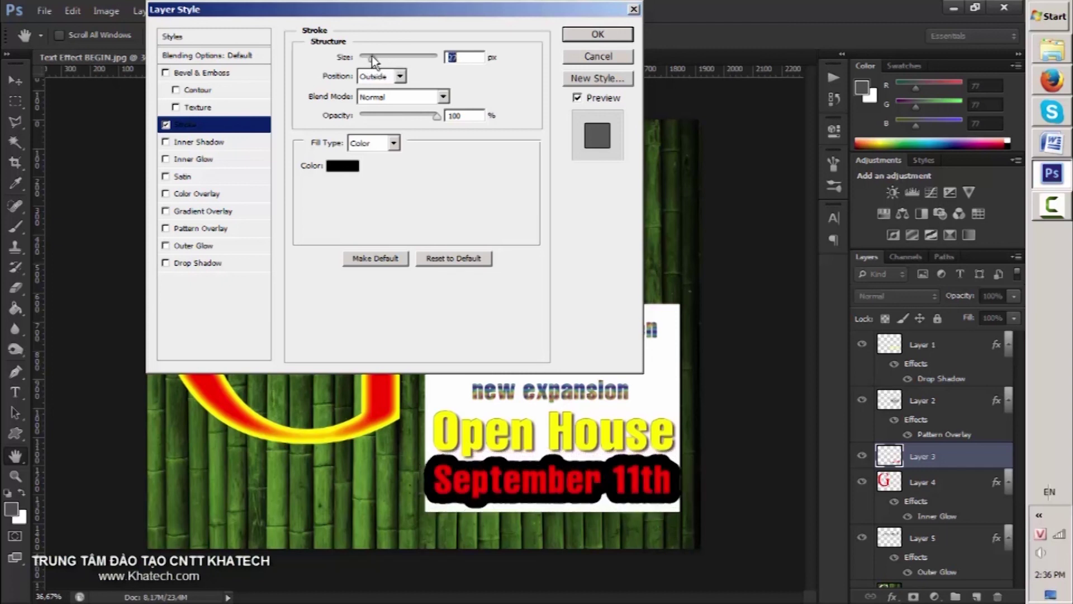
click(400, 76)
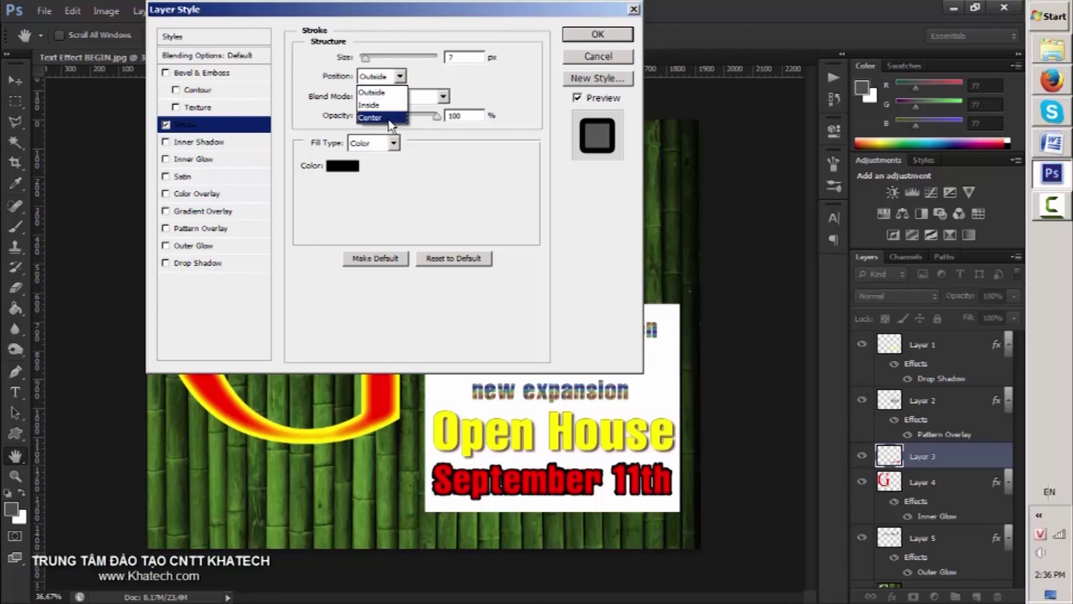
click(372, 91)
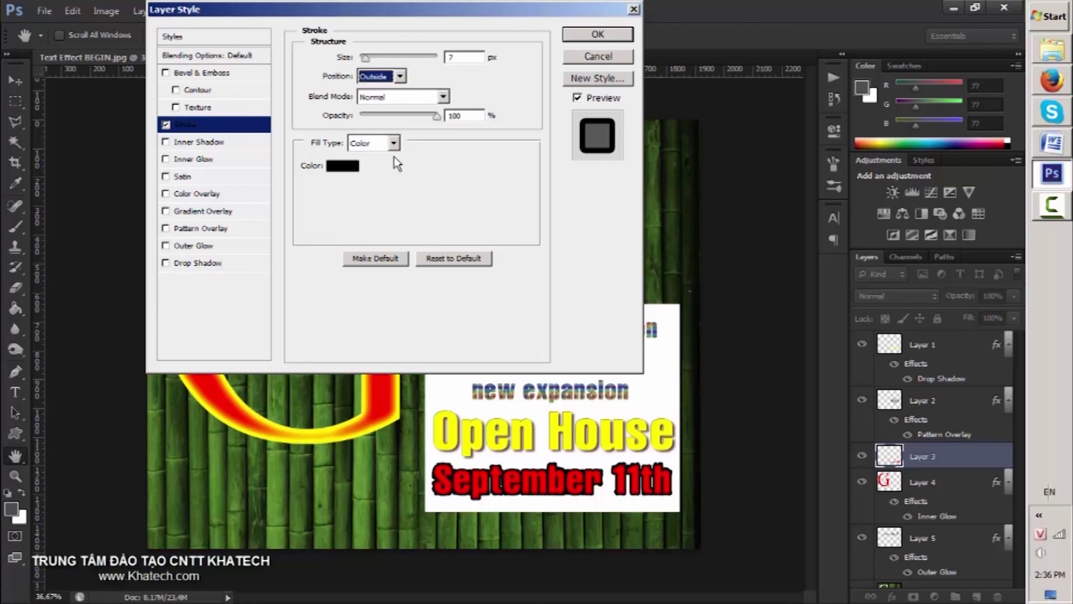
Make the September 11th stroke light grey and thin, then apply it
click(343, 165)
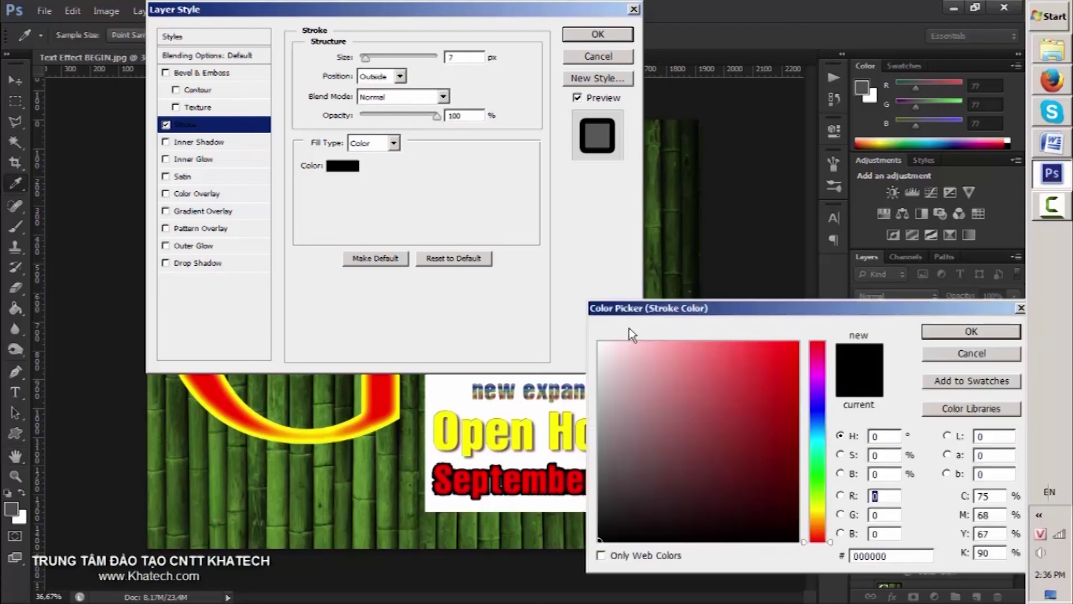
mouse_move(644, 400)
mouse_down()
mouse_move(599, 440)
mouse_move(599, 391)
mouse_up()
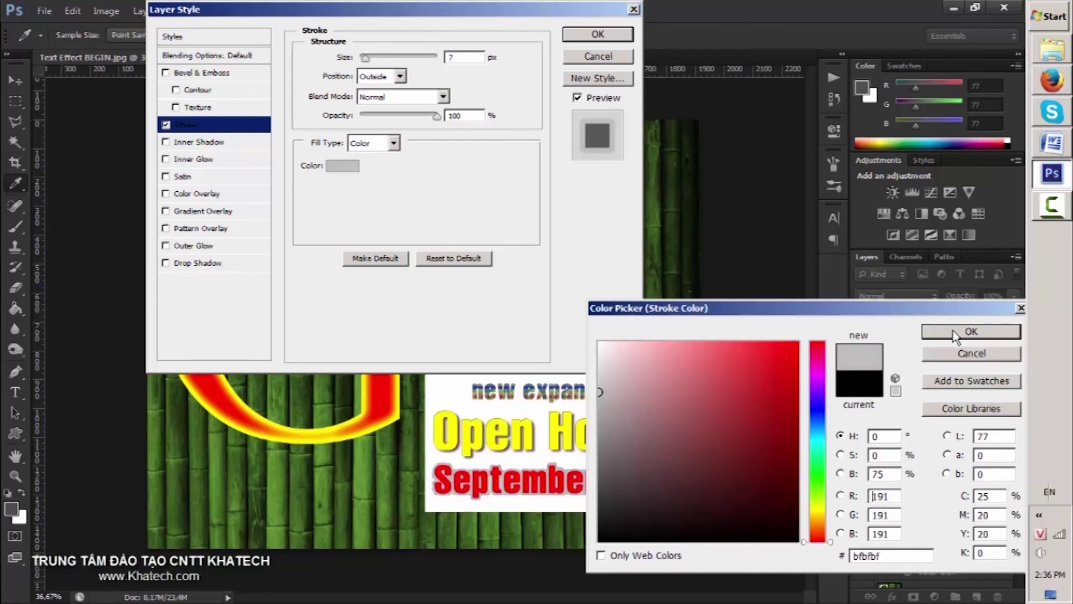
click(955, 333)
drag(364, 59, 359, 63)
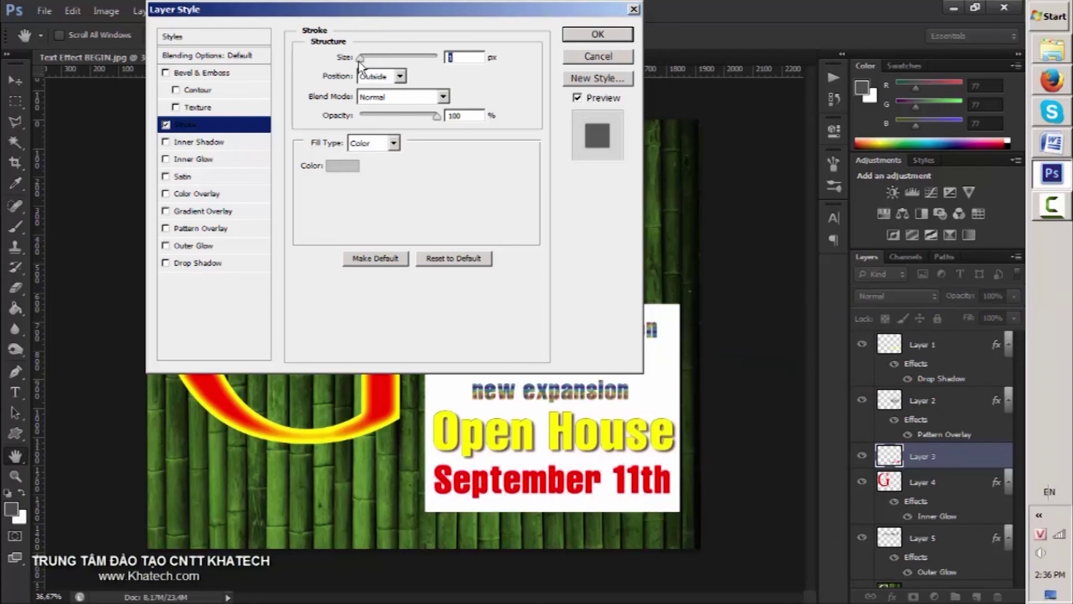
drag(362, 62, 363, 62)
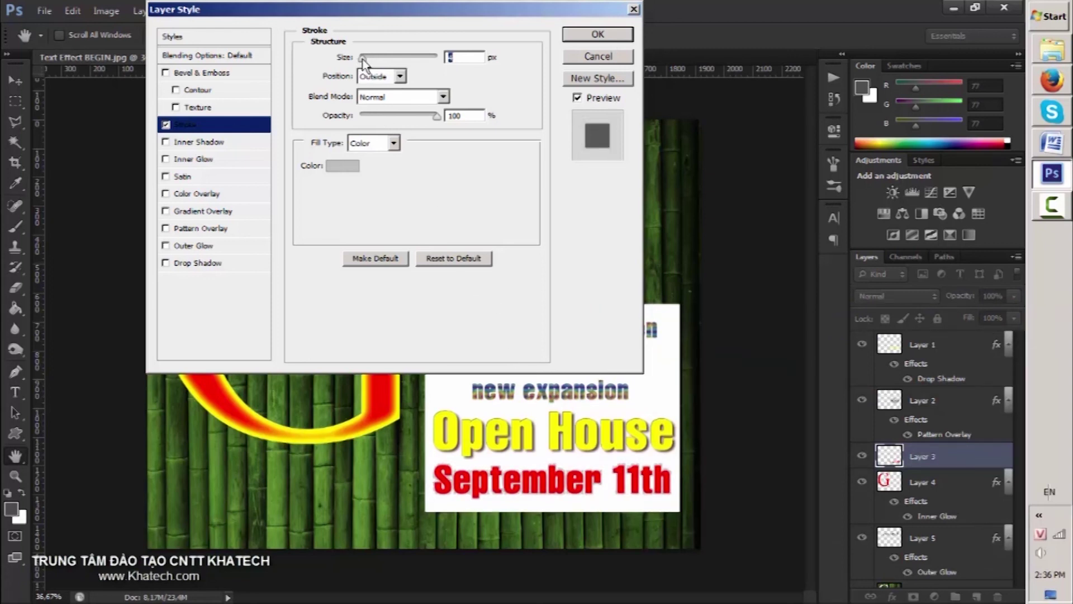
click(598, 34)
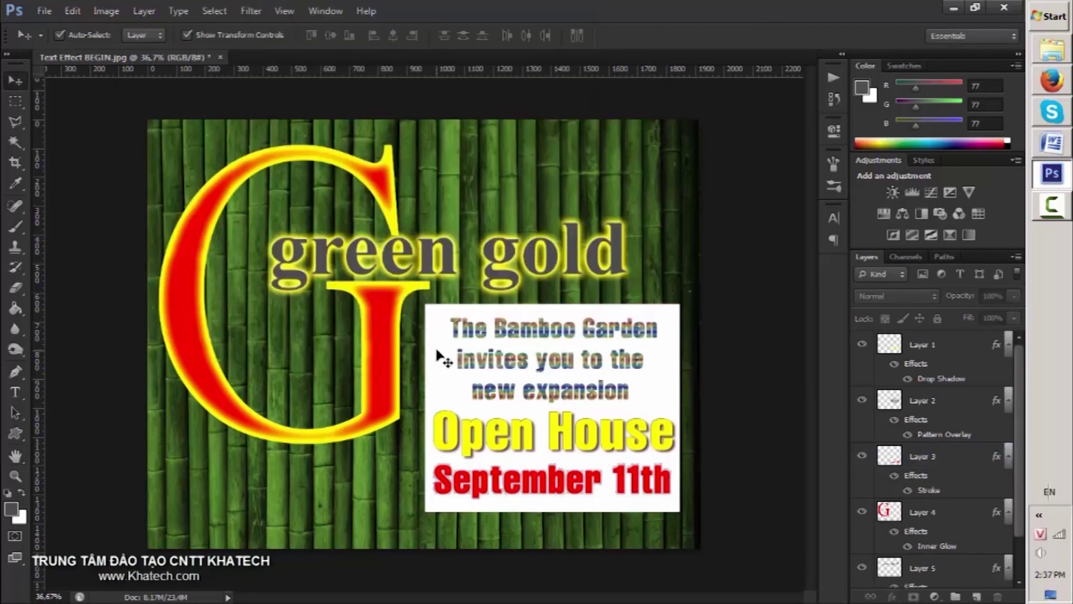